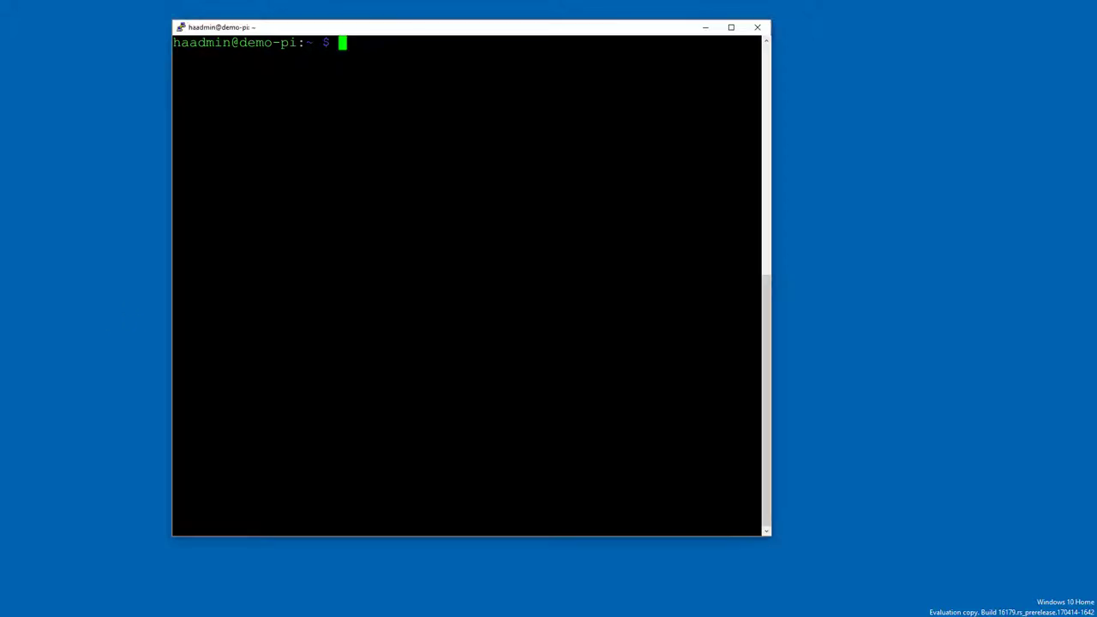
Step: Go to the home directory and create a folder, accidentally misspelled 'cerbot'
{"action": "type", "text": "cd ~"}
{"action": "key", "text": "Return"}
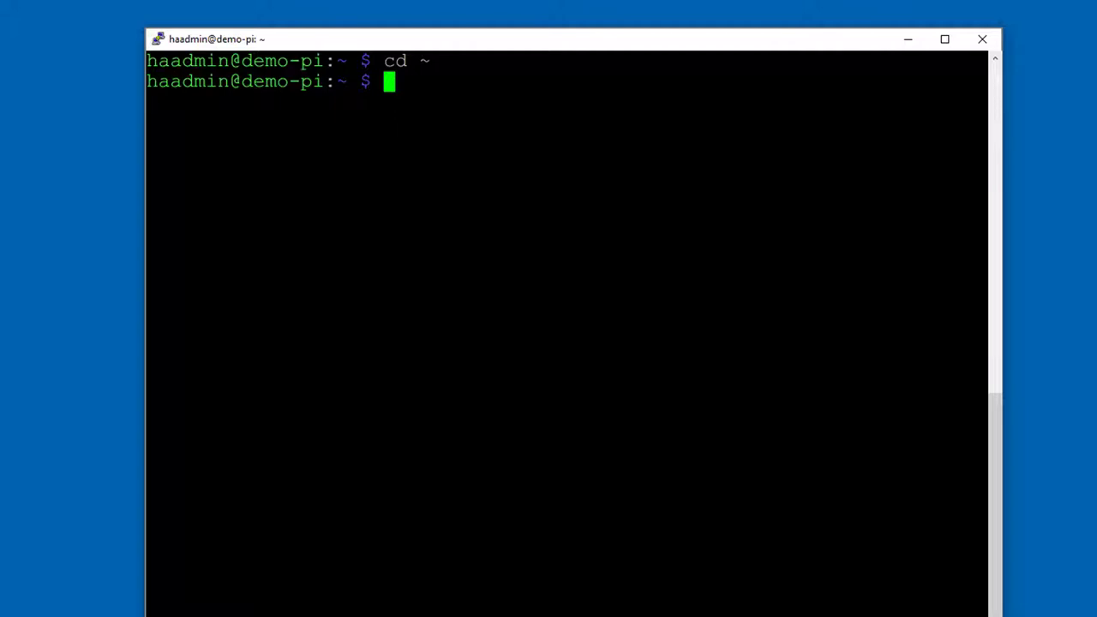
{"action": "type", "text": "mkdir cerbot"}
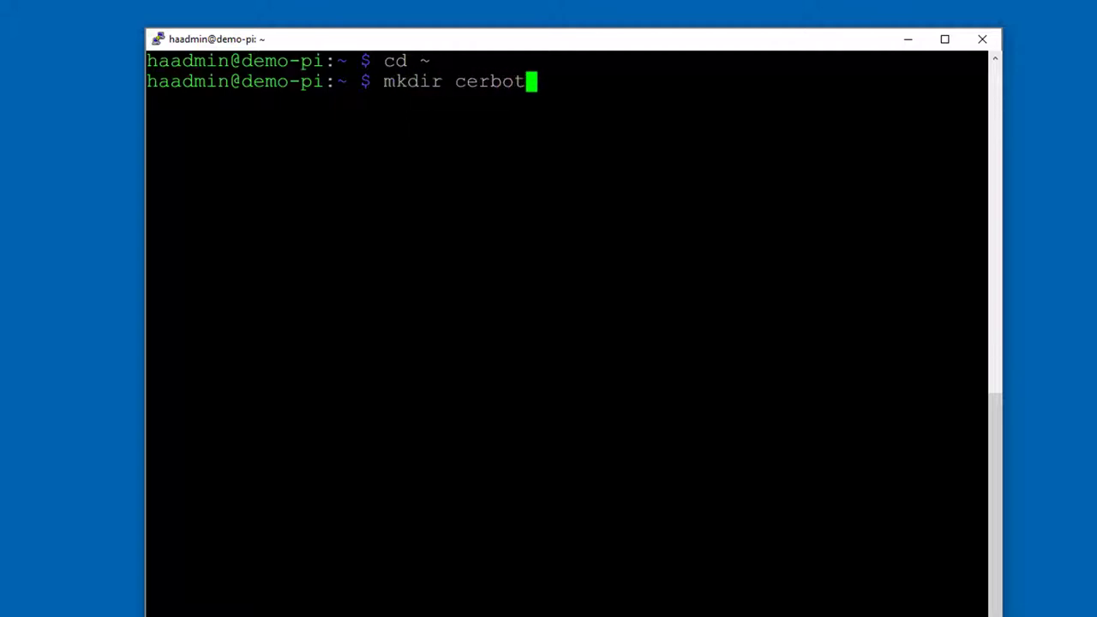
{"action": "key", "text": "Return"}
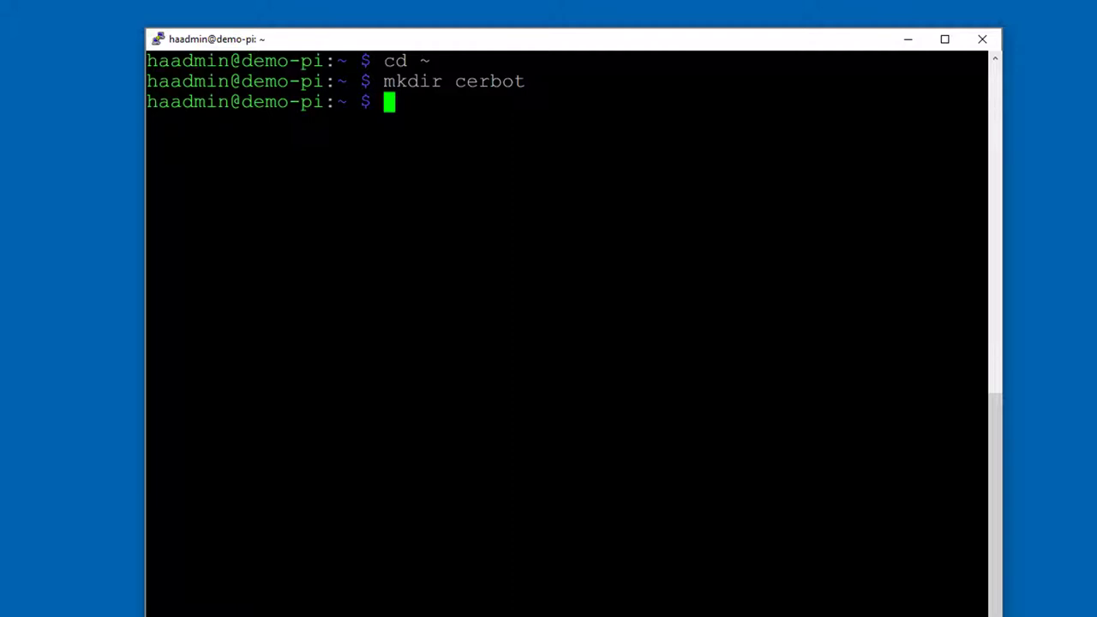
Step: Create the correctly spelled 'certbot' folder and change into it
{"action": "type", "text": "cd "}
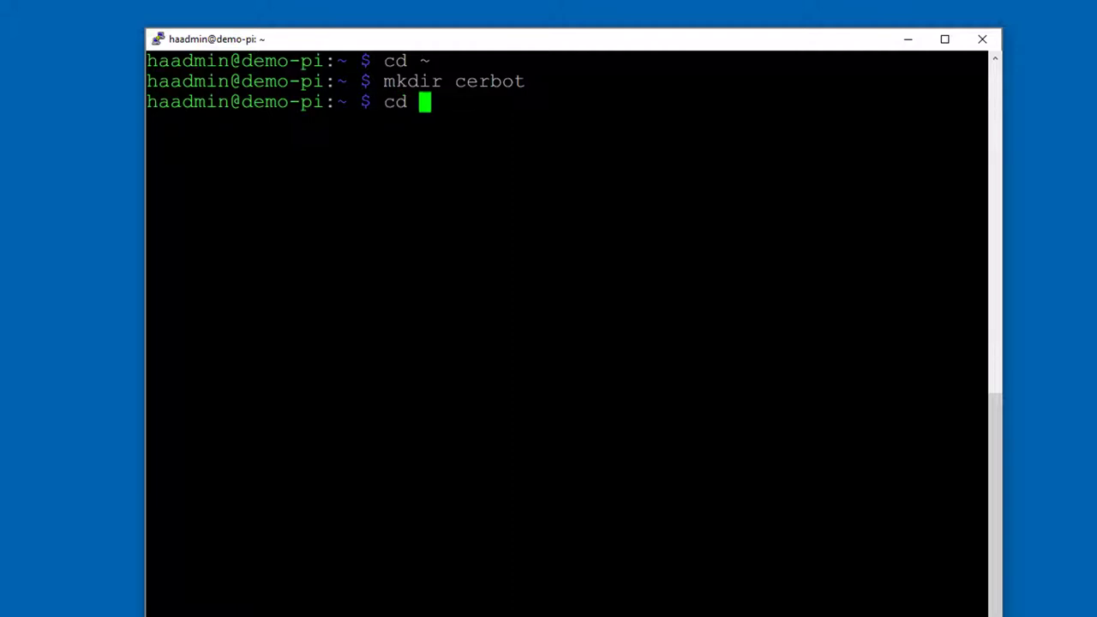
{"action": "type", "text": "cer"}
{"action": "key", "text": "BackSpace"}
{"action": "key", "text": "BackSpace"}
{"action": "key", "text": "BackSpace"}
{"action": "key", "text": "BackSpace"}
{"action": "key", "text": "BackSpace"}
{"action": "key", "text": "BackSpace"}
{"action": "type", "text": "mkdir cert"}
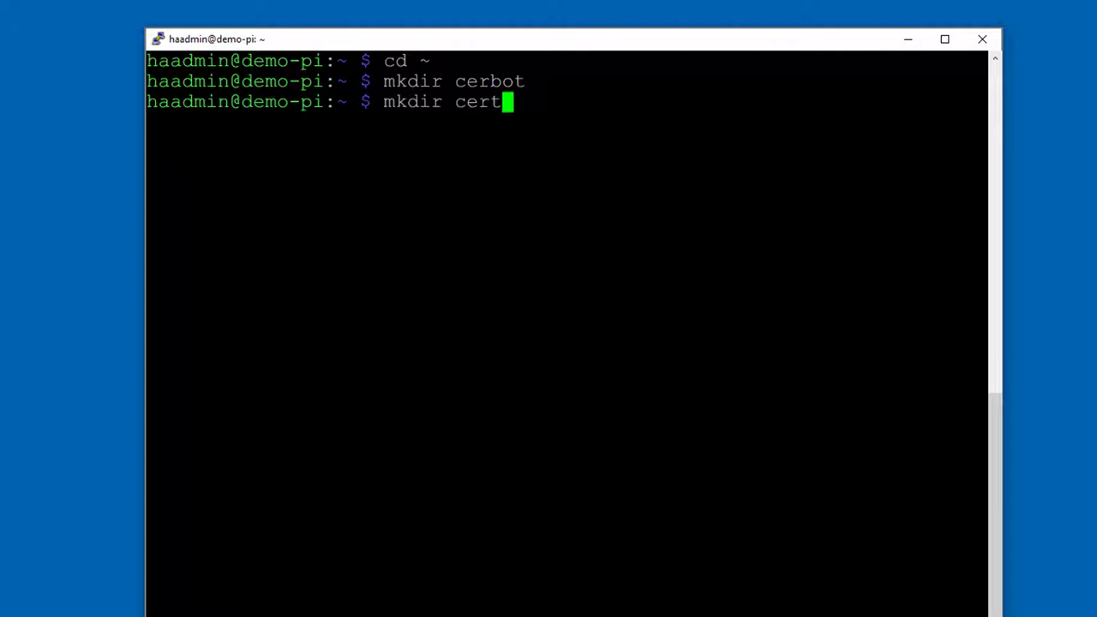
{"action": "type", "text": "bot"}
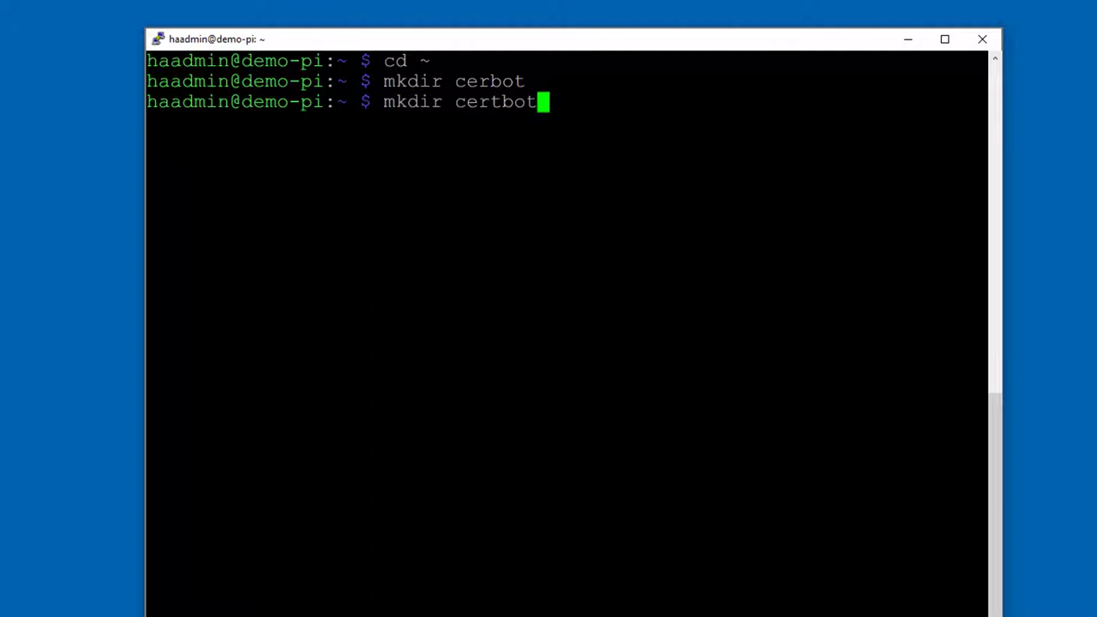
{"action": "key", "text": "Return"}
{"action": "type", "text": "cd "}
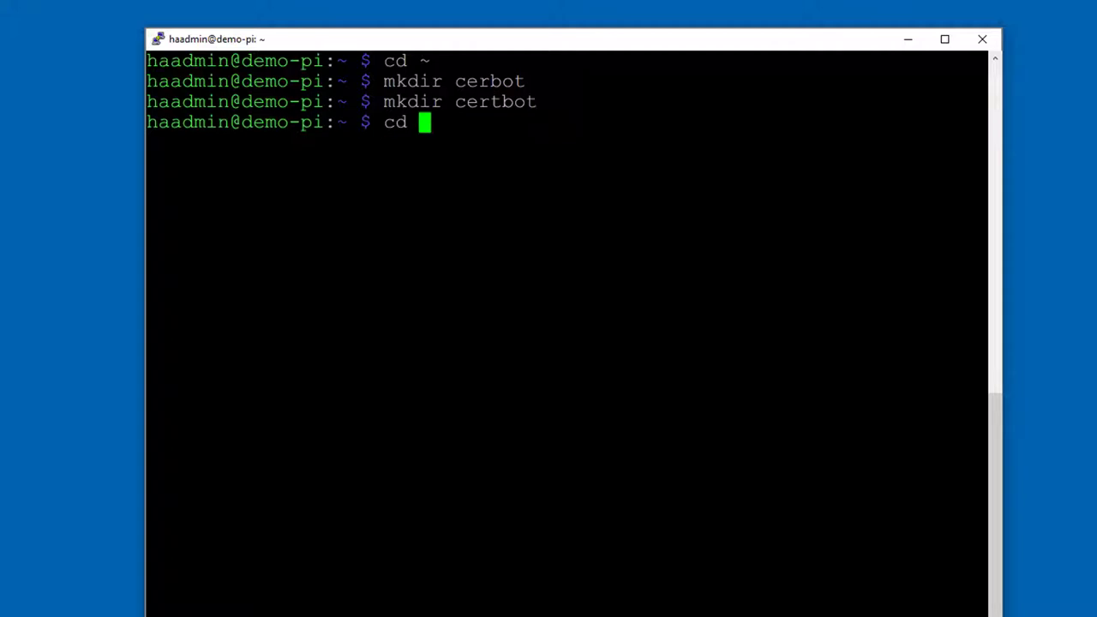
{"action": "type", "text": "certbot"}
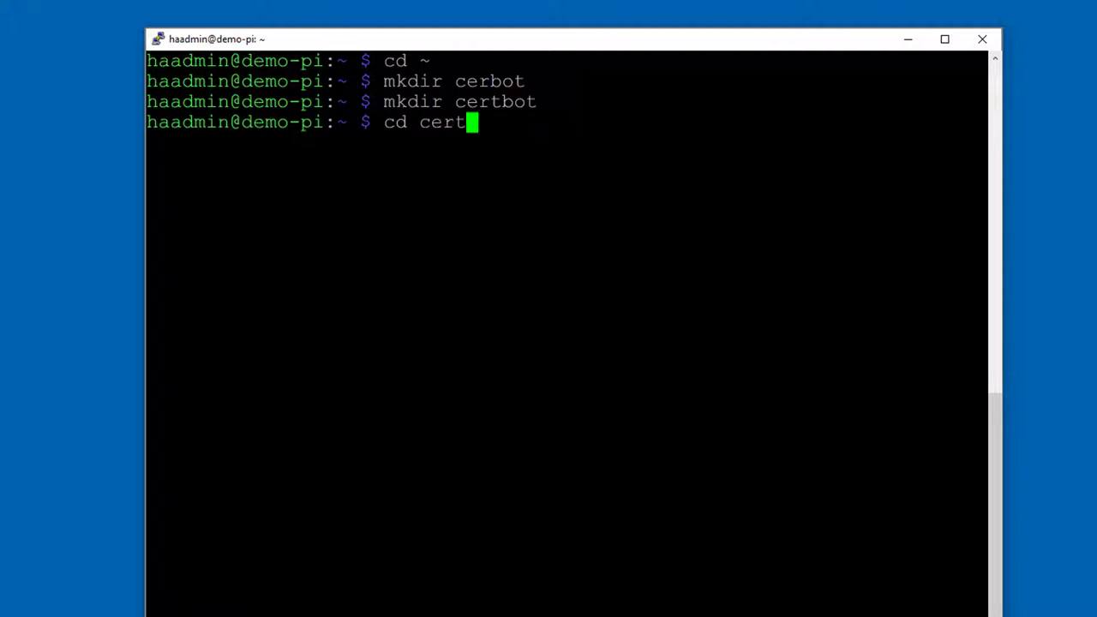
{"action": "key", "text": "Return"}
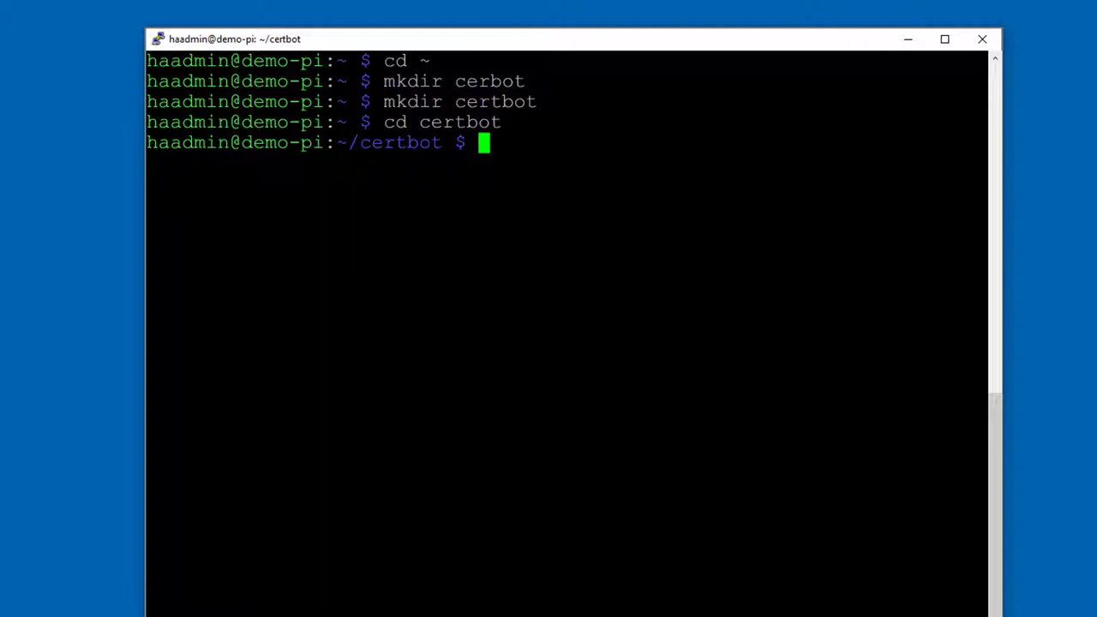
{"action": "type", "text": "wget "}
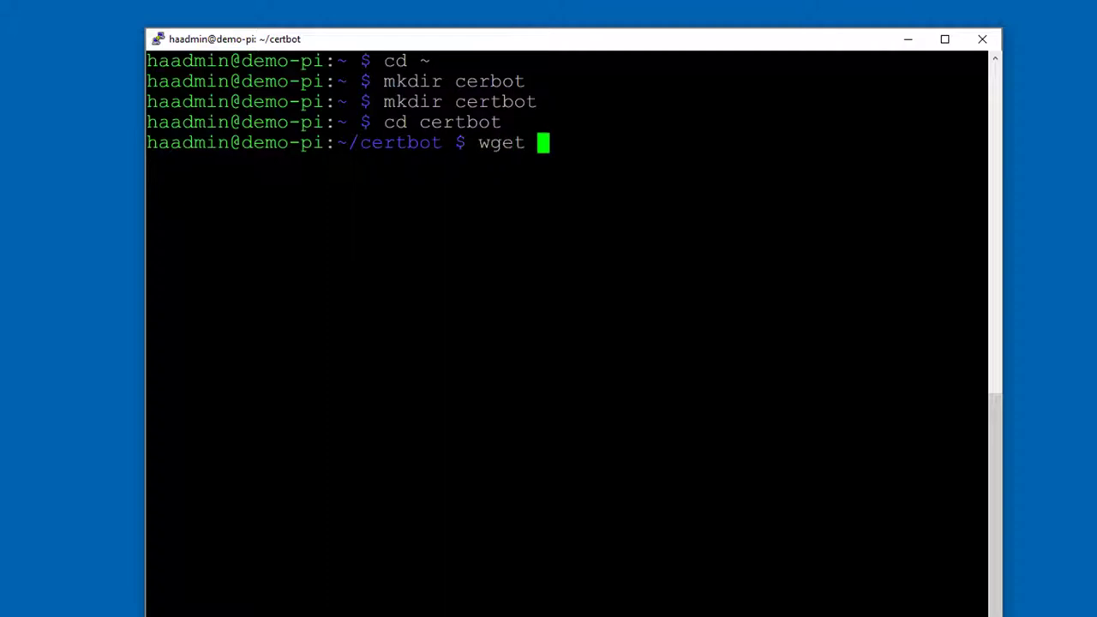
{"action": "type", "text": "http"}
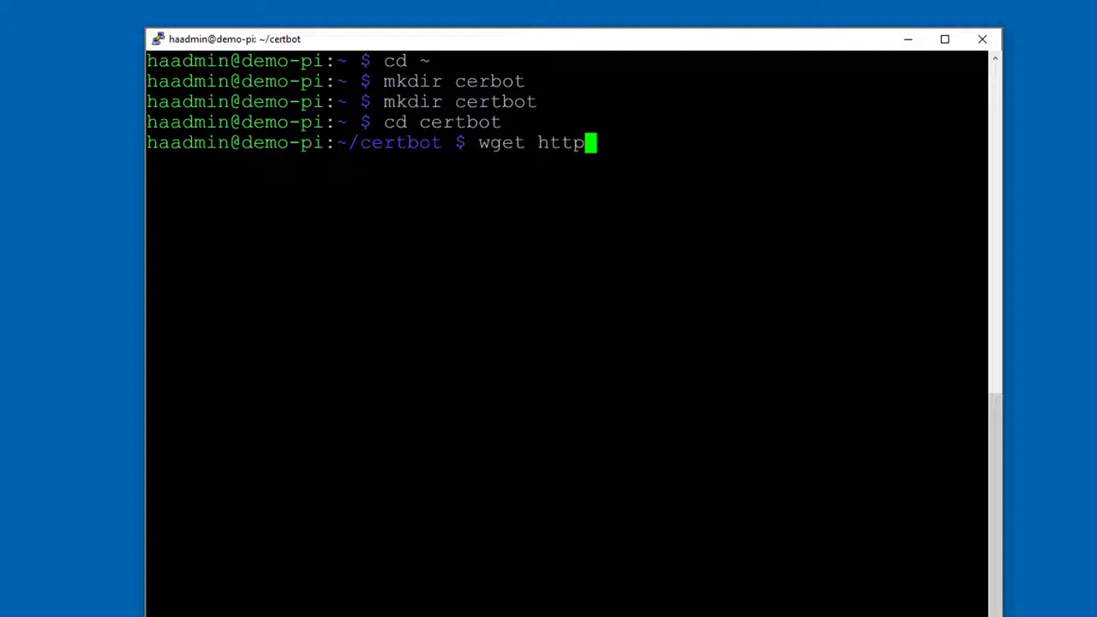
{"action": "type", "text": "s://"}
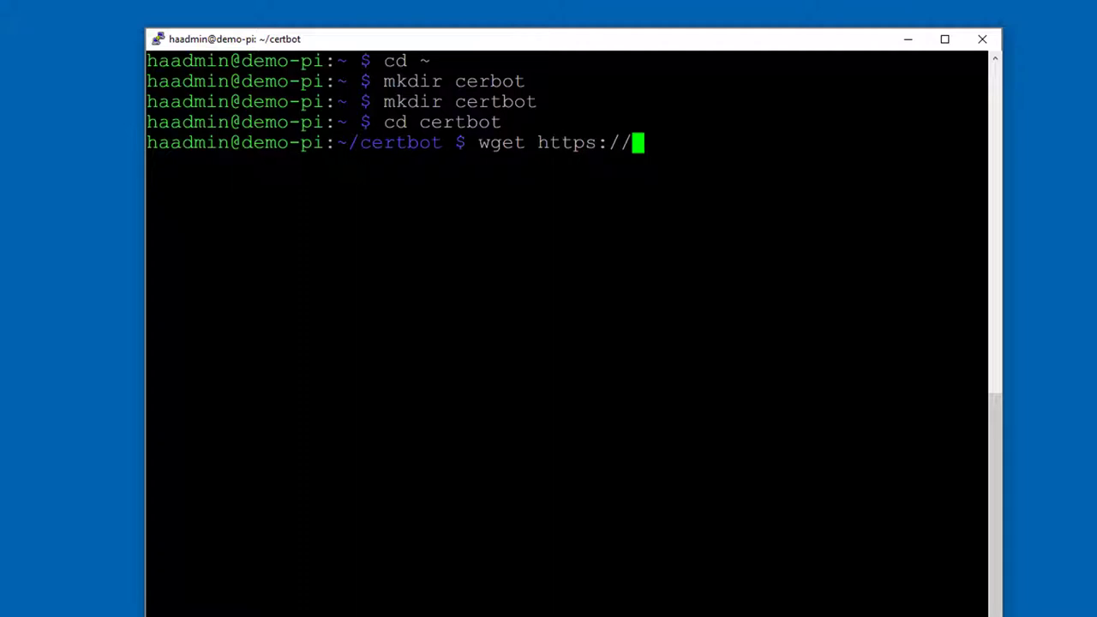
{"action": "type", "text": "dl.ef"}
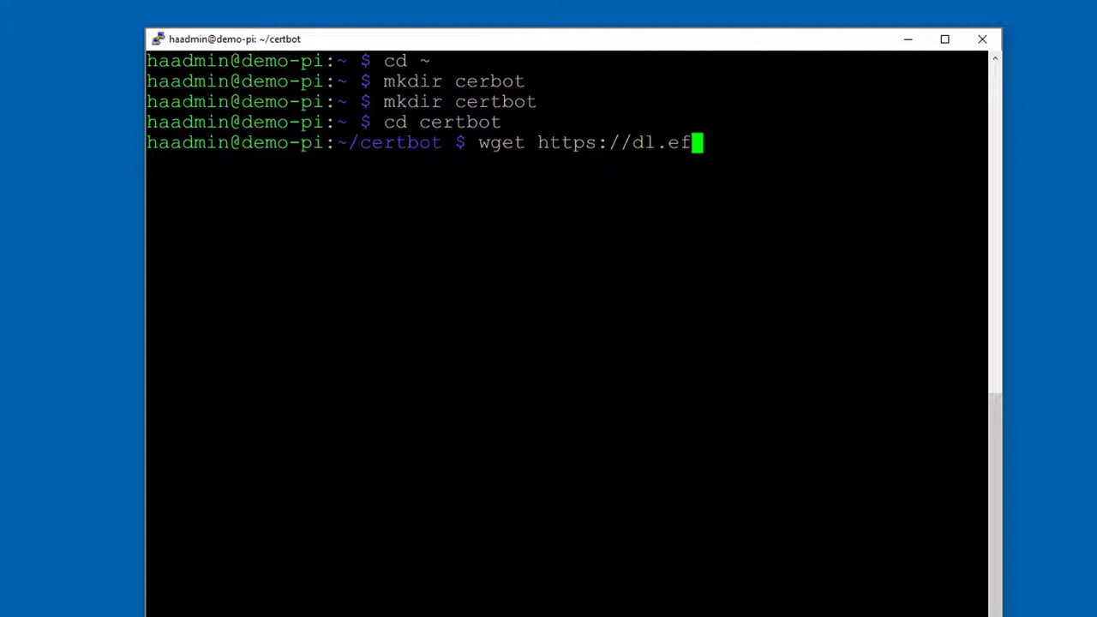
{"action": "type", "text": "f.org"}
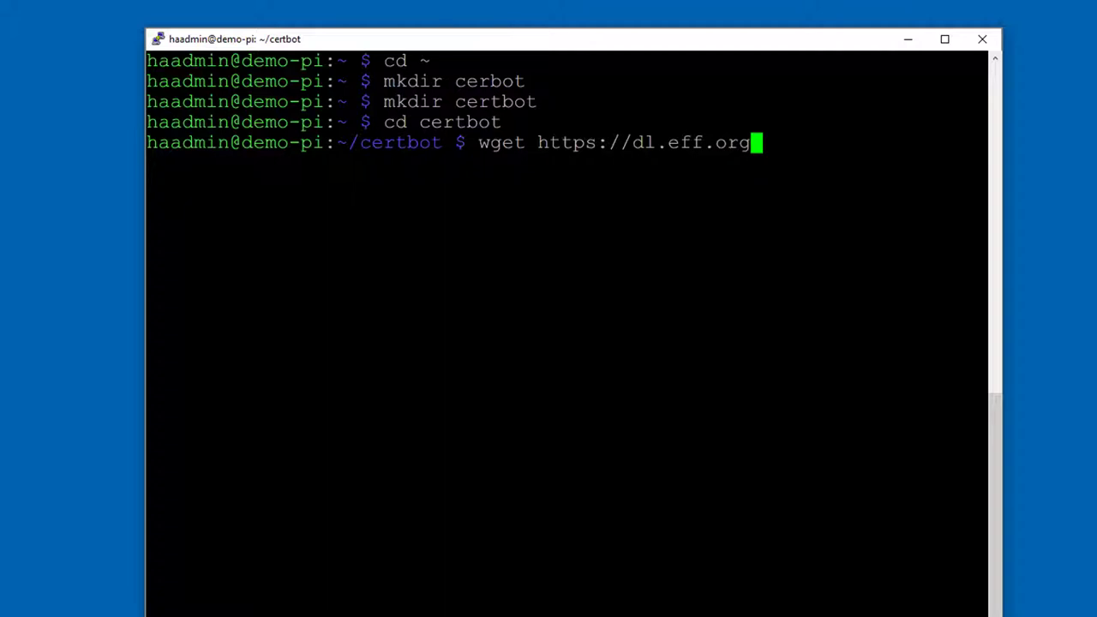
{"action": "type", "text": "/certbot"}
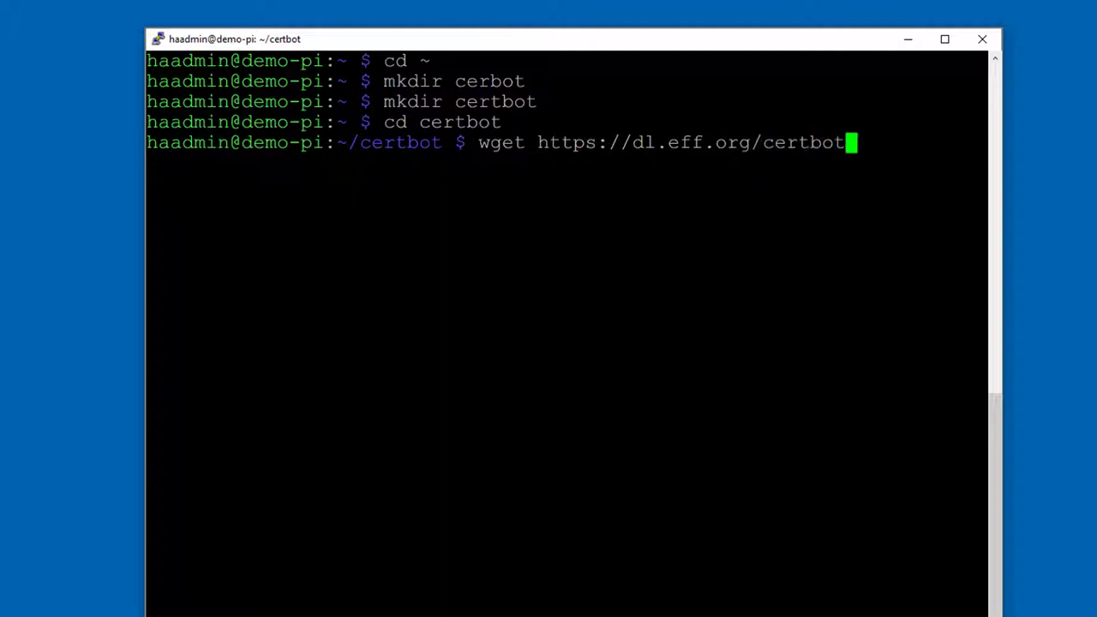
{"action": "type", "text": "-outo"}
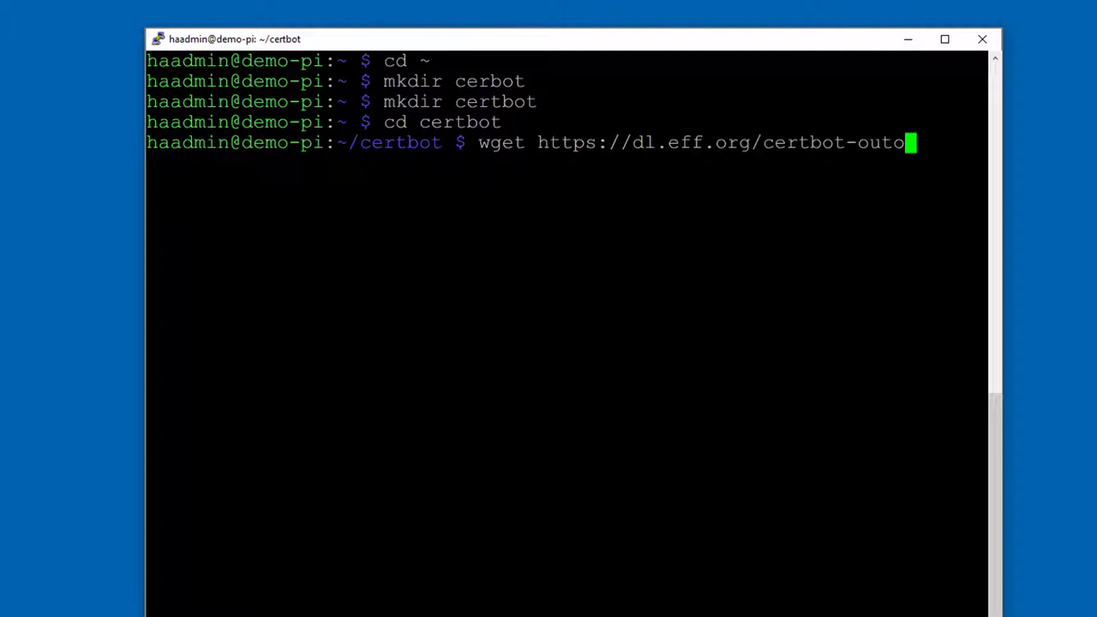
{"action": "key", "text": "Return"}
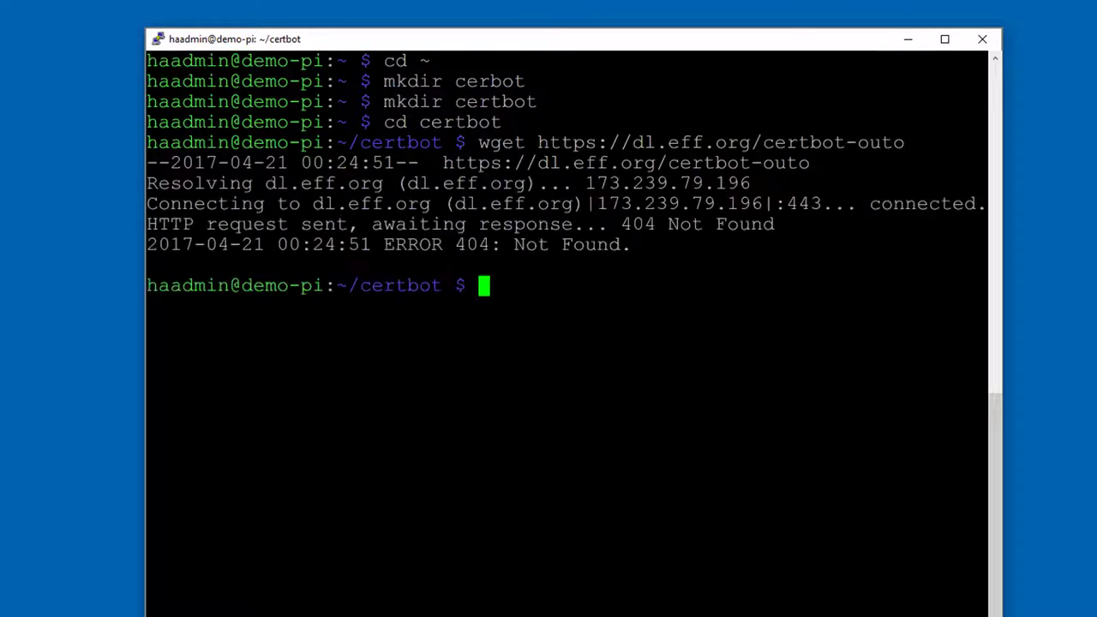
{"action": "key", "text": "Up"}
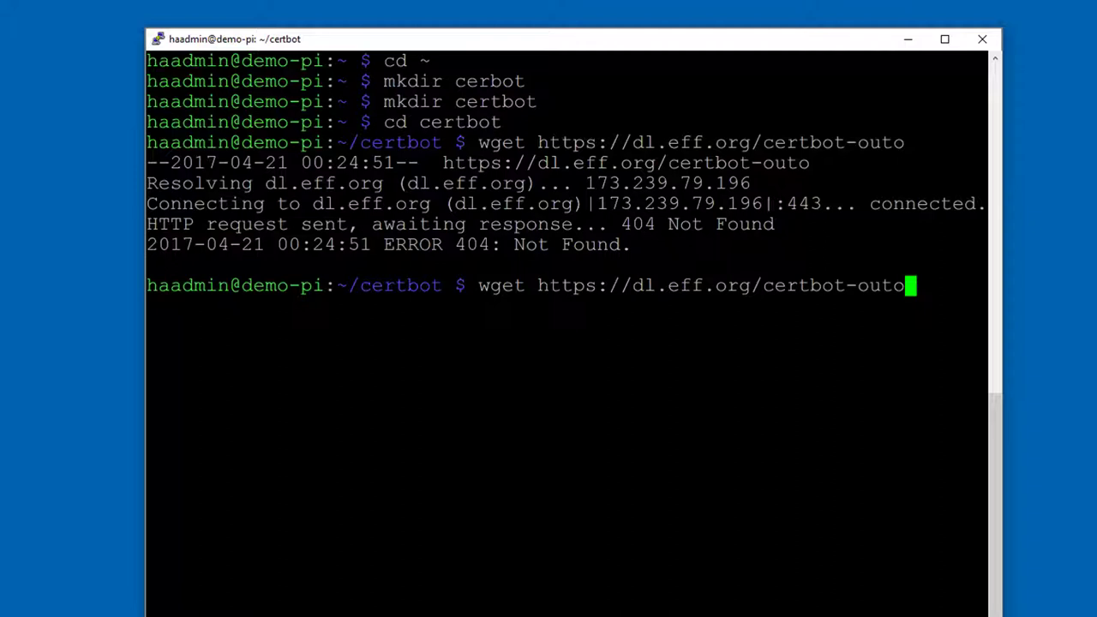
{"action": "key", "text": "Left"}
{"action": "key", "text": "Left"}
{"action": "key", "text": "Left"}
{"action": "key", "text": "Left"}
{"action": "key", "text": "Left"}
{"action": "key", "text": "Right"}
{"action": "key", "text": "Right"}
{"action": "key", "text": "BackSpace"}
{"action": "type", "text": "a"}
{"action": "key", "text": "Return"}
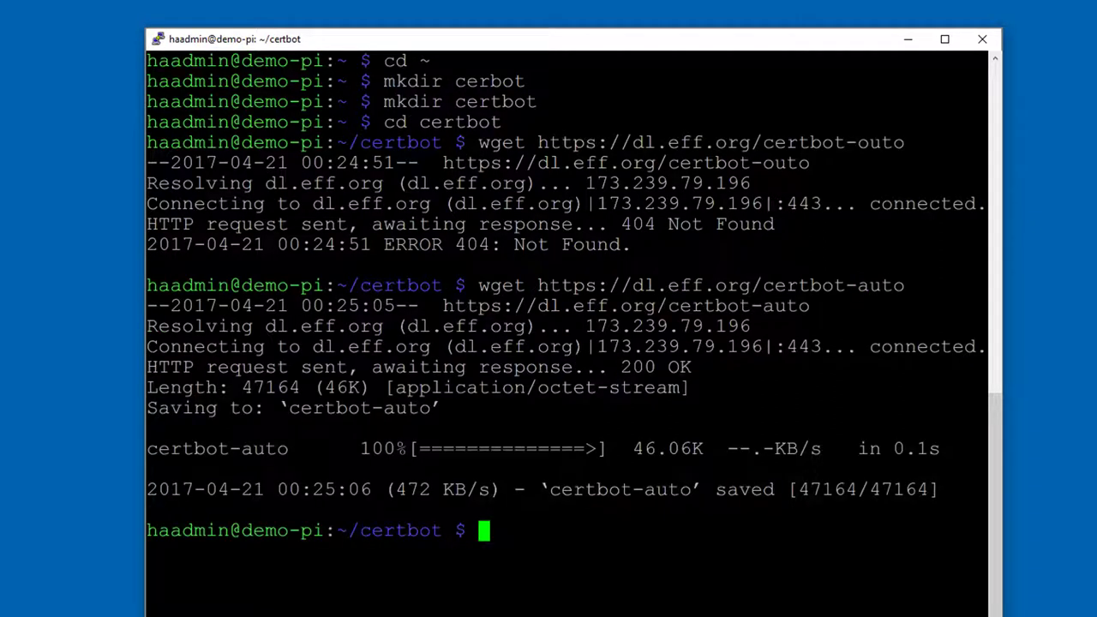
{"action": "type", "text": "ls"}
{"action": "key", "text": "Return"}
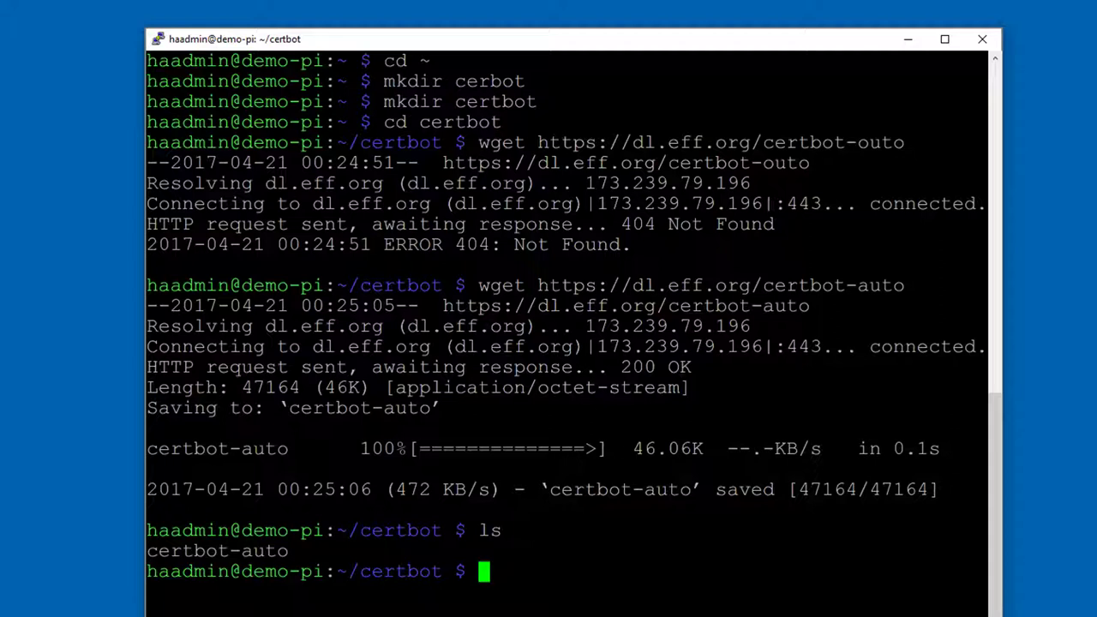
Step: Run 'chmod a+x certbot-auto' to make the script executable for all users
{"action": "type", "text": "chmo"}
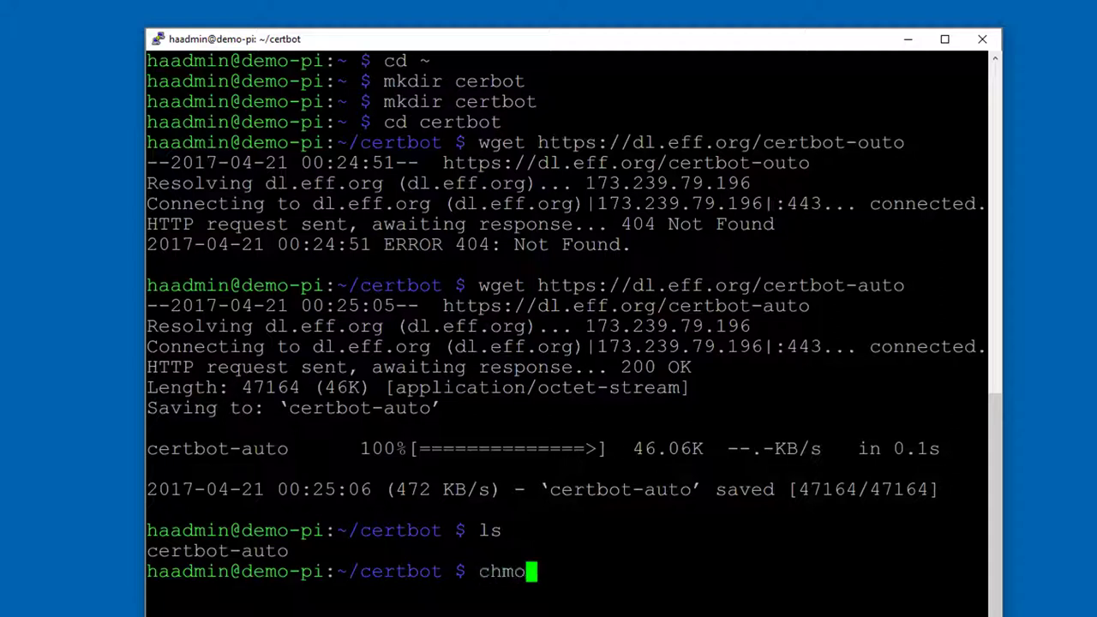
{"action": "type", "text": "d a"}
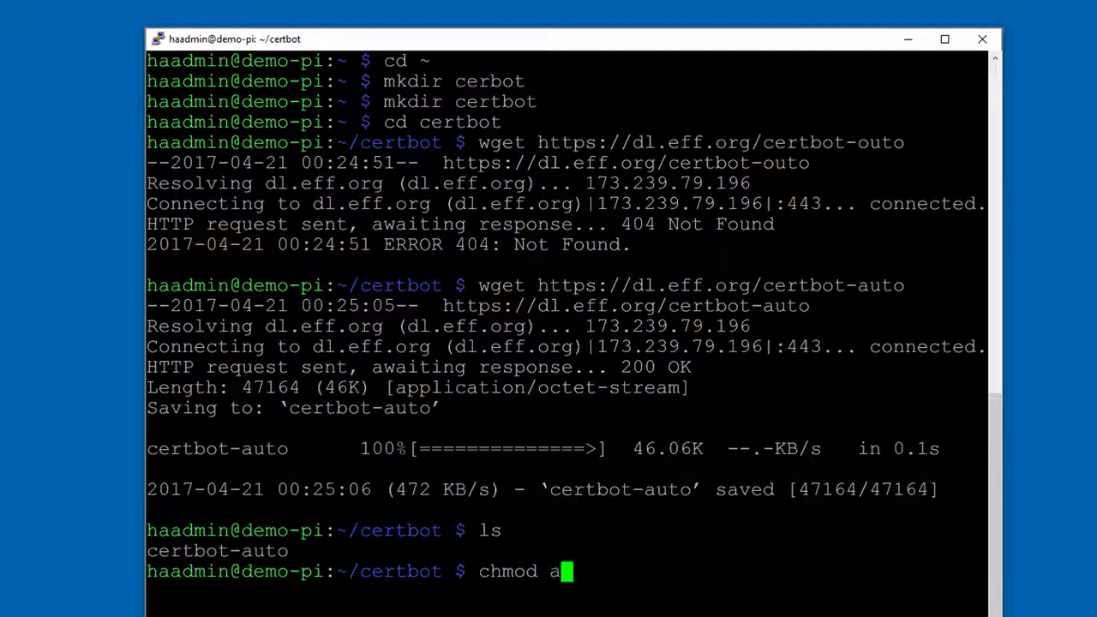
{"action": "type", "text": "+X"}
{"action": "key", "text": "BackSpace"}
{"action": "type", "text": "s"}
{"action": "key", "text": "BackSpace"}
{"action": "type", "text": "x "}
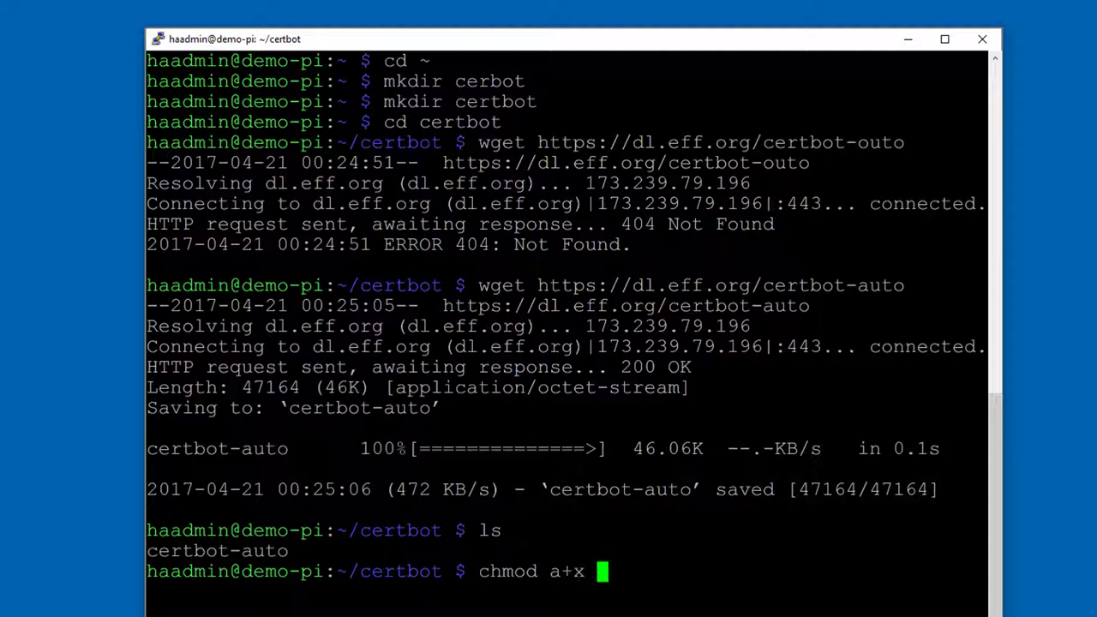
{"action": "type", "text": "certbot"}
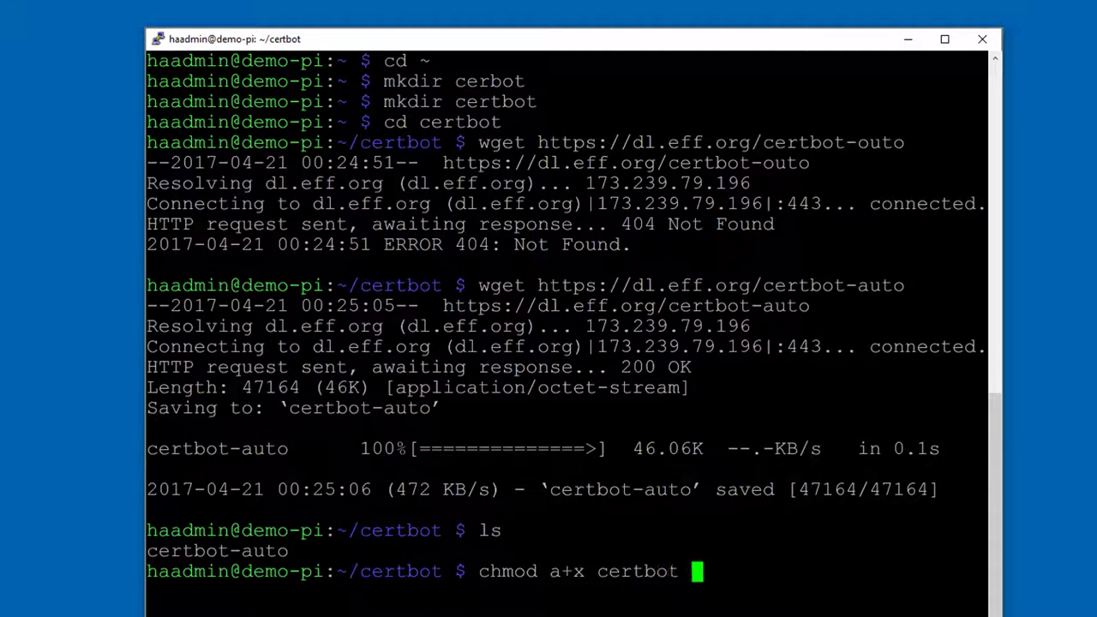
{"action": "key", "text": "BackSpace"}
{"action": "type", "text": "-aoto"}
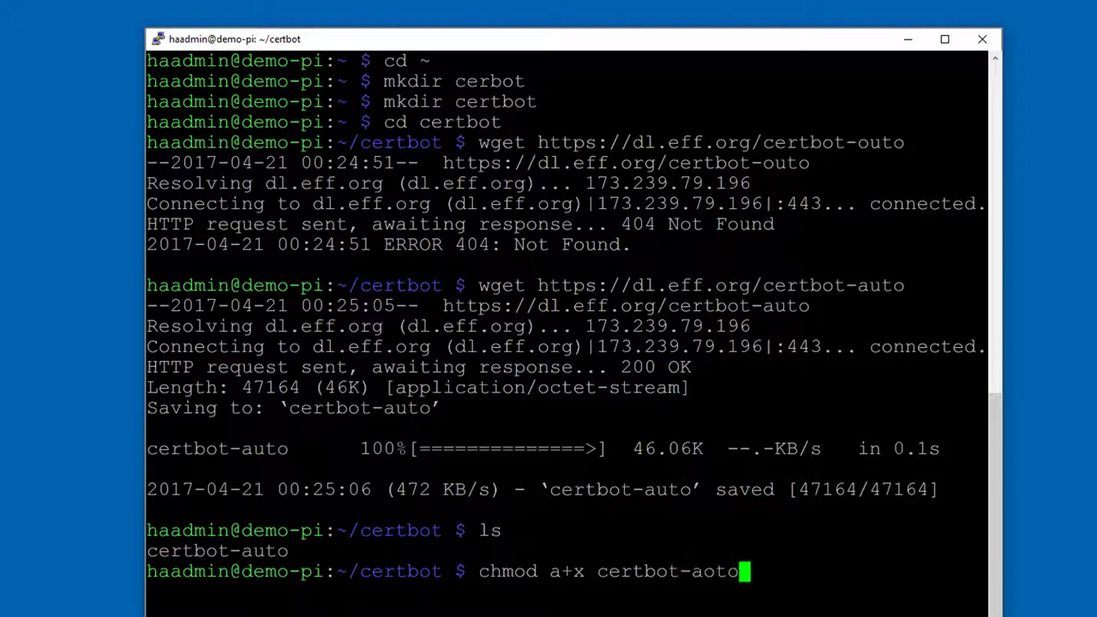
{"action": "key", "text": "BackSpace"}
{"action": "key", "text": "BackSpace"}
{"action": "key", "text": "BackSpace"}
{"action": "type", "text": "uto"}
{"action": "key", "text": "Return"}
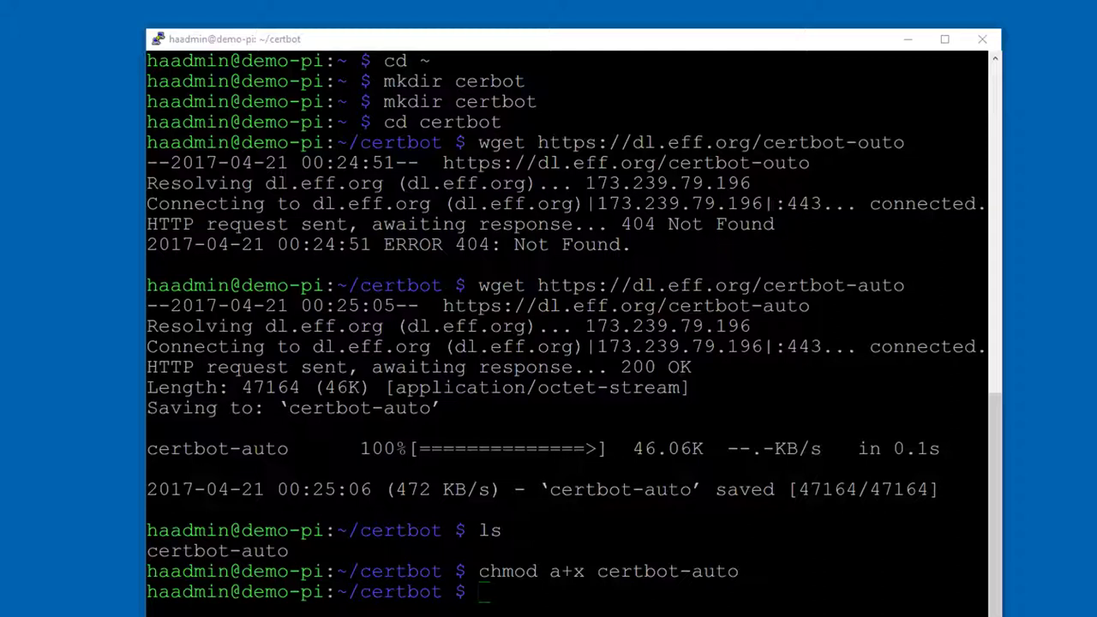
Step: Paste the certbot-auto certonly command and replace its placeholders with your e-mail and the 'diyautomate' domain
{"action": "key", "text": "alt+Tab"}
{"action": "key", "text": "shift+Insert"}
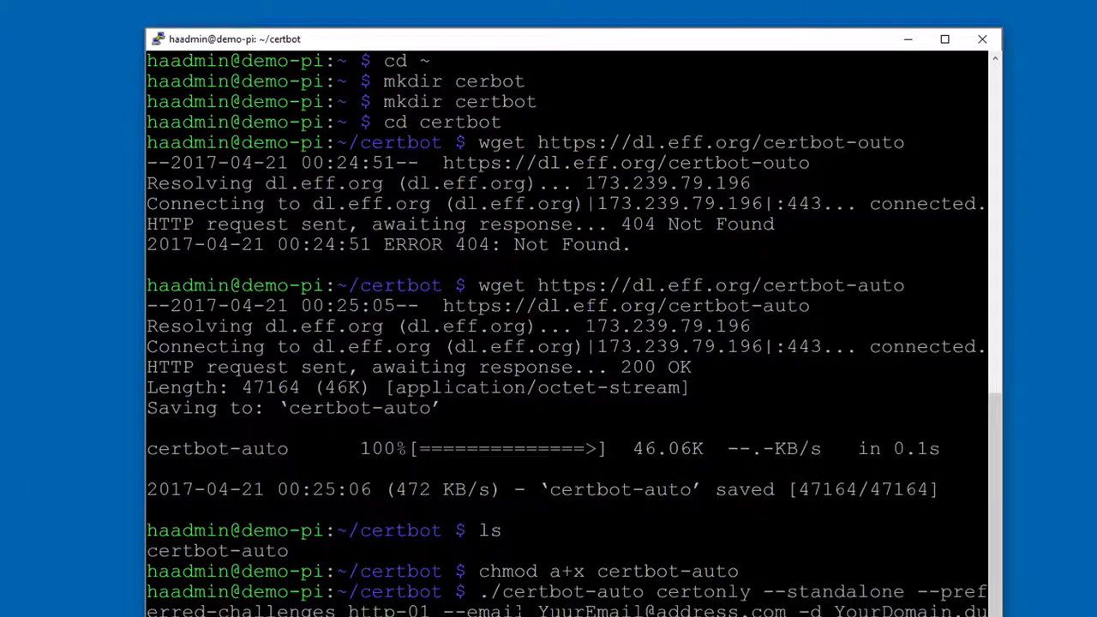
{"action": "key", "text": "Left"}
{"action": "key", "text": "Left"}
{"action": "key", "text": "Left"}
{"action": "key", "text": "Left"}
{"action": "key", "text": "Left"}
{"action": "key", "text": "Left"}
{"action": "key", "text": "Left"}
{"action": "key", "text": "Left"}
{"action": "key", "text": "Left"}
{"action": "key", "text": "Left"}
{"action": "key", "text": "Left"}
{"action": "key", "text": "Left"}
{"action": "key", "text": "Left"}
{"action": "key", "text": "Left"}
{"action": "key", "text": "Left"}
{"action": "key", "text": "Left"}
{"action": "key", "text": "Left"}
{"action": "key", "text": "Left"}
{"action": "key", "text": "Left"}
{"action": "key", "text": "Left"}
{"action": "key", "text": "Right"}
{"action": "key", "text": "Right"}
{"action": "key", "text": "Right"}
{"action": "key", "text": "Right"}
{"action": "key", "text": "Right"}
{"action": "key", "text": "Right"}
{"action": "key", "text": "Right"}
{"action": "key", "text": "Right"}
{"action": "key", "text": "Right"}
{"action": "key", "text": "Right"}
{"action": "key", "text": "Right"}
{"action": "key", "text": "Right"}
{"action": "key", "text": "Right"}
{"action": "key", "text": "Right"}
{"action": "key", "text": "Right"}
{"action": "key", "text": "Right"}
{"action": "key", "text": "Right"}
{"action": "key", "text": "Right"}
{"action": "key", "text": "Right"}
{"action": "key", "text": "Right"}
{"action": "key", "text": "Right"}
{"action": "key", "text": "Right"}
{"action": "key", "text": "Right"}
{"action": "key", "text": "BackSpace"}
{"action": "key", "text": "BackSpace"}
{"action": "key", "text": "BackSpace"}
{"action": "key", "text": "BackSpace"}
{"action": "key", "text": "BackSpace"}
{"action": "key", "text": "BackSpace"}
{"action": "key", "text": "BackSpace"}
{"action": "key", "text": "BackSpace"}
{"action": "key", "text": "BackSpace"}
{"action": "key", "text": "BackSpace"}
{"action": "key", "text": "BackSpace"}
{"action": "key", "text": "BackSpace"}
{"action": "key", "text": "BackSpace"}
{"action": "key", "text": "BackSpace"}
{"action": "key", "text": "BackSpace"}
{"action": "key", "text": "BackSpace"}
{"action": "key", "text": "BackSpace"}
{"action": "key", "text": "BackSpace"}
{"action": "key", "text": "BackSpace"}
{"action": "key", "text": "BackSpace"}
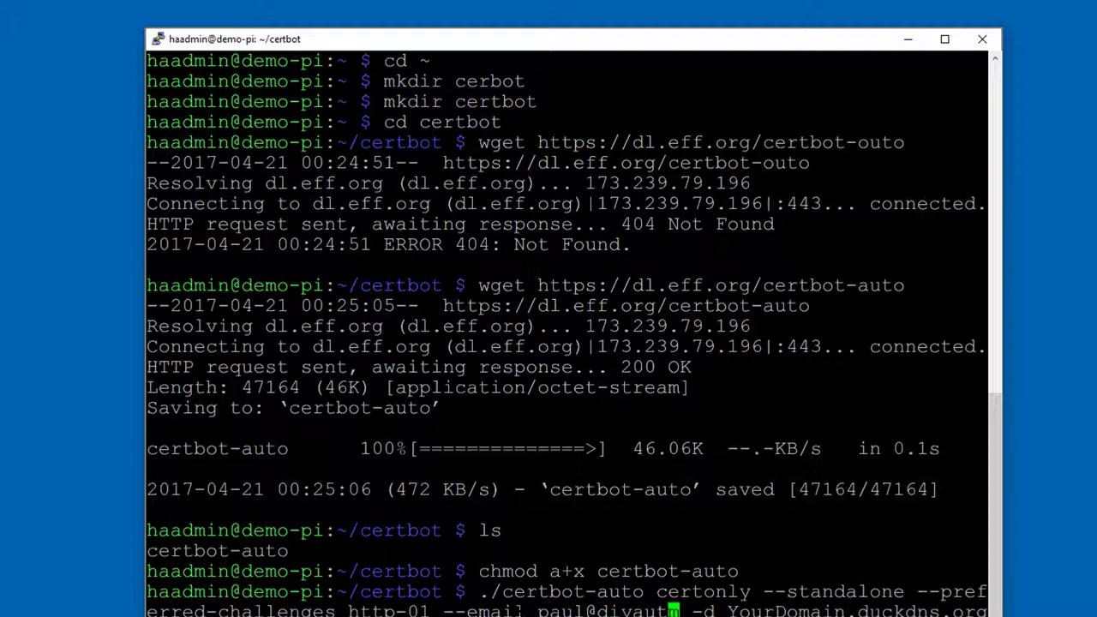
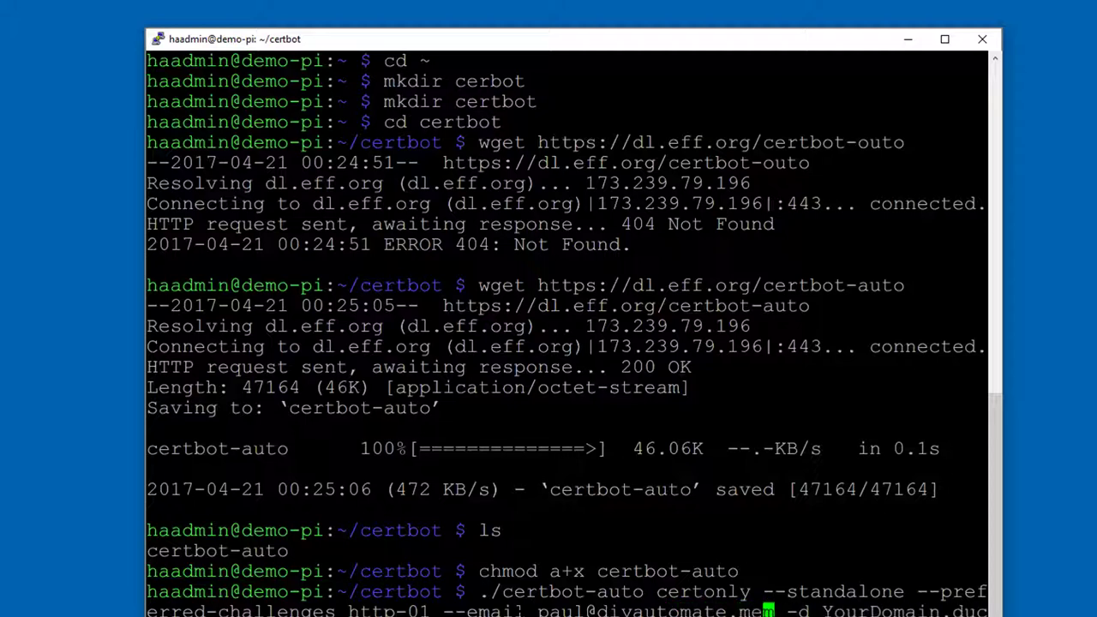
{"action": "key", "text": "Delete"}
{"action": "key", "text": "Right"}
{"action": "key", "text": "Right"}
{"action": "key", "text": "Right"}
{"action": "key", "text": "Right"}
{"action": "key", "text": "Delete"}
{"action": "key", "text": "Delete"}
{"action": "key", "text": "Delete"}
{"action": "key", "text": "Delete"}
{"action": "key", "text": "Delete"}
{"action": "key", "text": "Delete"}
{"action": "key", "text": "Delete"}
{"action": "key", "text": "Delete"}
{"action": "key", "text": "Delete"}
{"action": "key", "text": "Delete"}
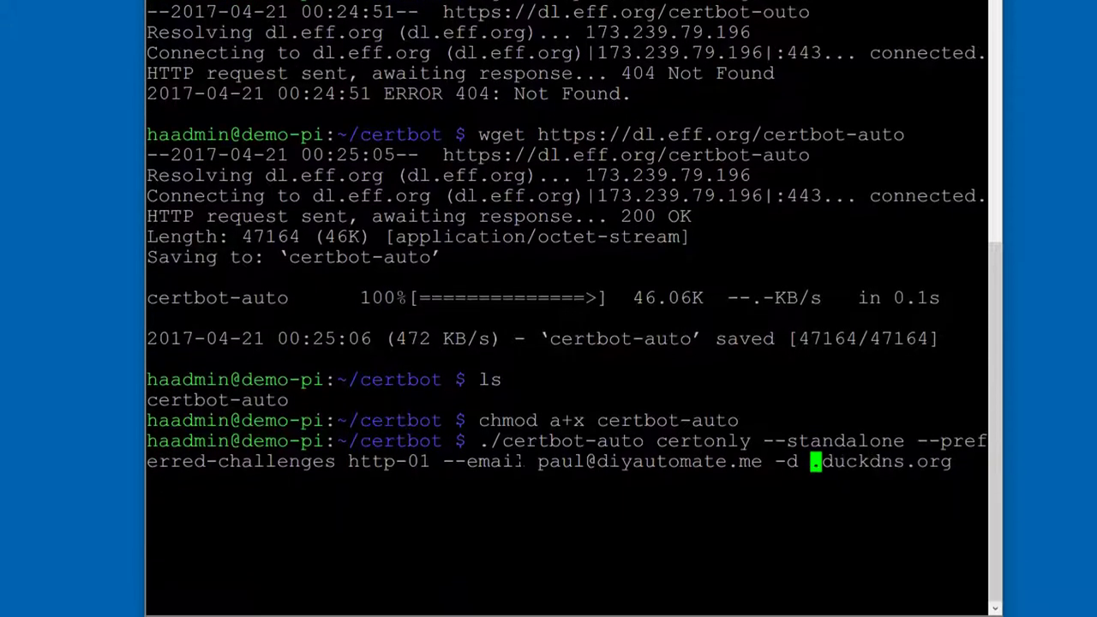
{"action": "type", "text": "diyauto"}
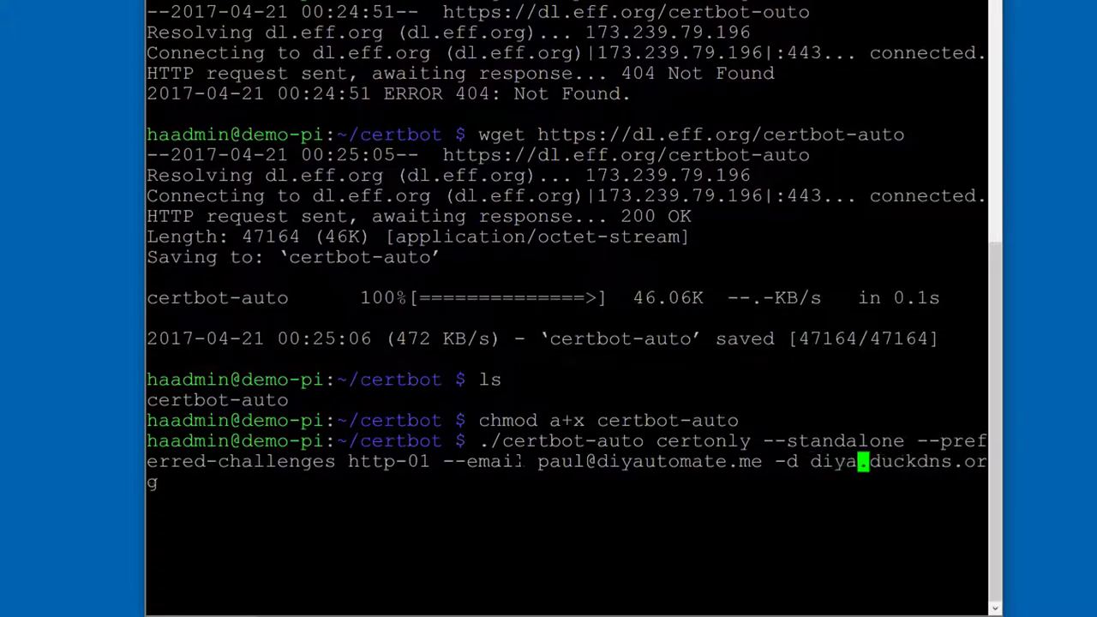
{"action": "type", "text": "mate"}
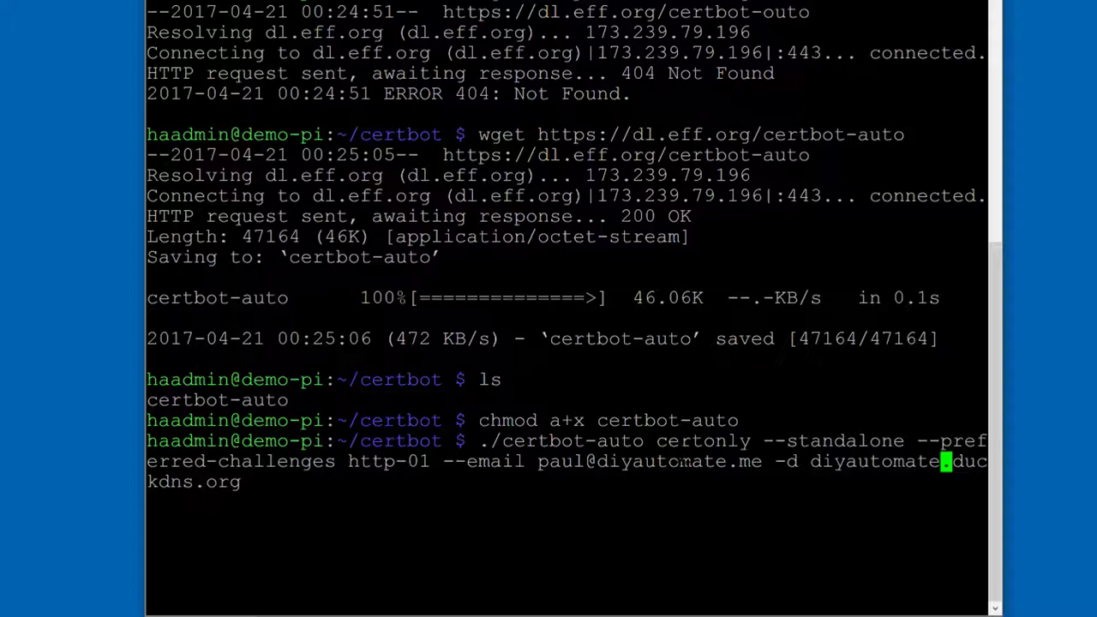
Step: Highlight certbot-auto, --standalone and the http-01 challenge in the command to explain them
{"action": "left_click_drag", "start_coordinate": [647, 441], "coordinate": [751, 440]}
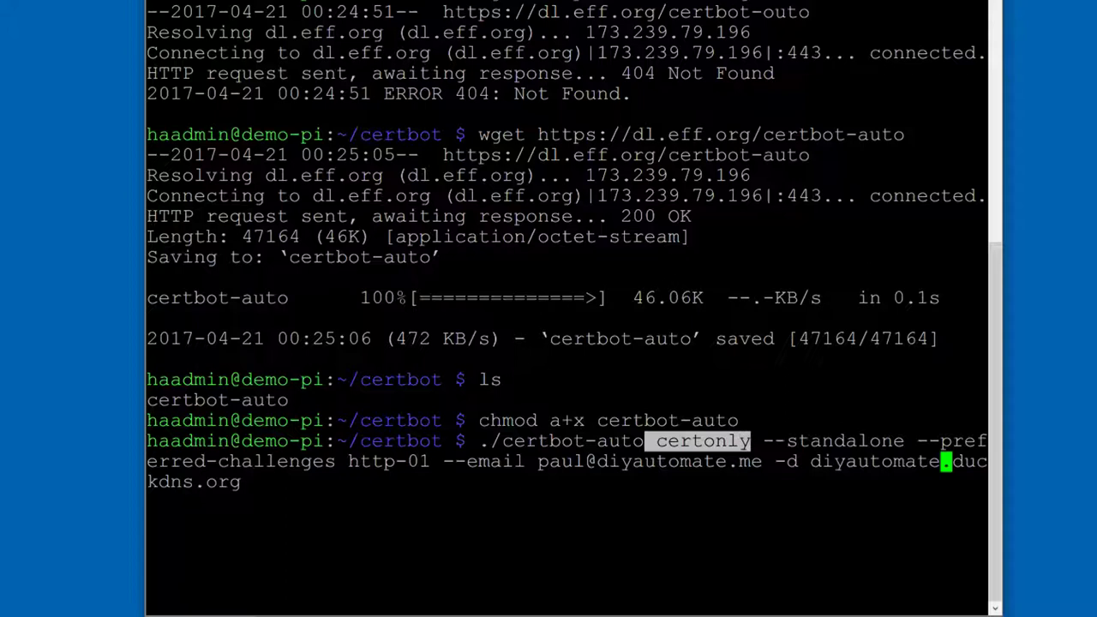
{"action": "left_click_drag", "start_coordinate": [763, 441], "coordinate": [951, 440]}
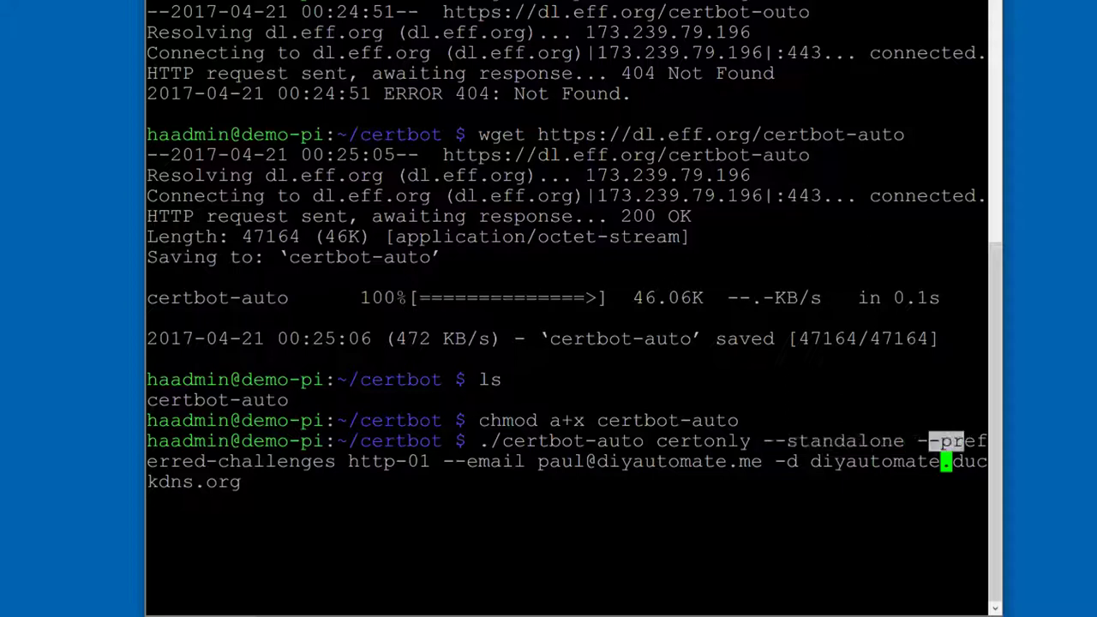
{"action": "left_click_drag", "start_coordinate": [347, 461], "coordinate": [431, 461]}
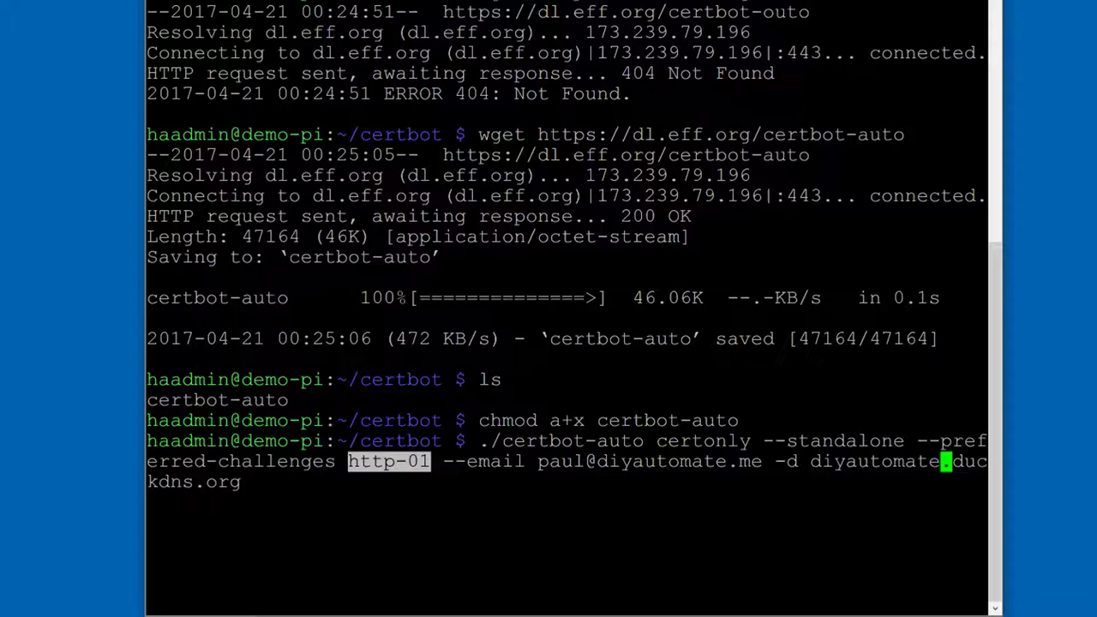
{"action": "key", "text": "Right"}
{"action": "key", "text": "Right"}
{"action": "key", "text": "Right"}
{"action": "key", "text": "Right"}
{"action": "key", "text": "Right"}
{"action": "key", "text": "Right"}
{"action": "key", "text": "Right"}
{"action": "key", "text": "Right"}
{"action": "key", "text": "Right"}
{"action": "key", "text": "Right"}
{"action": "key", "text": "Right"}
{"action": "key", "text": "Right"}
Step: Run the certbot-auto request and answer y to install the 21 dependency packages
{"action": "key", "text": "Return"}
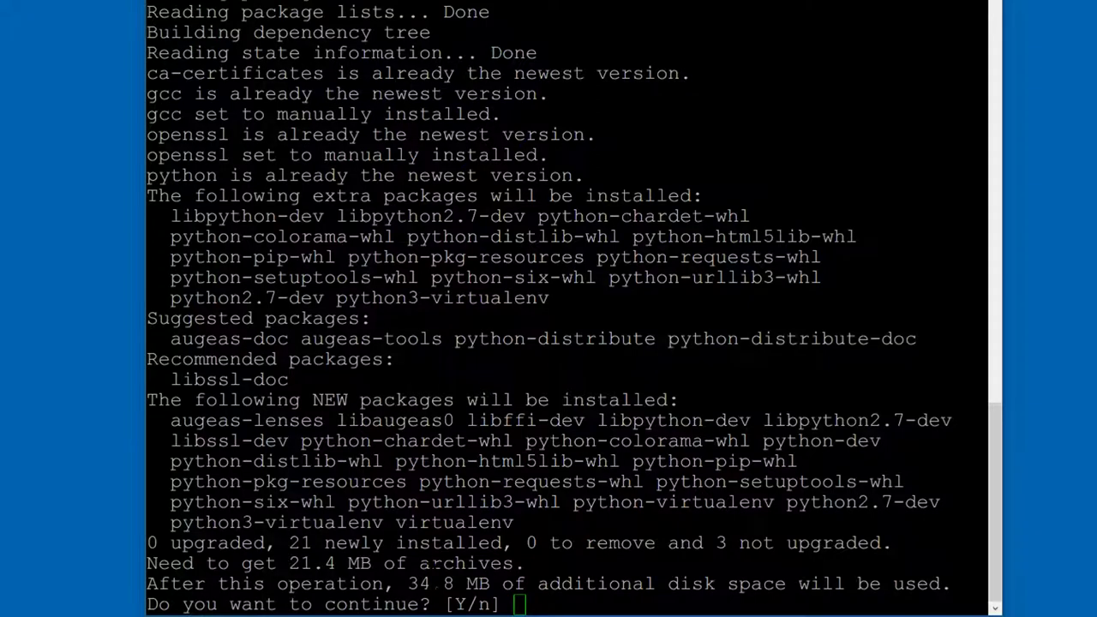
{"action": "type", "text": "y"}
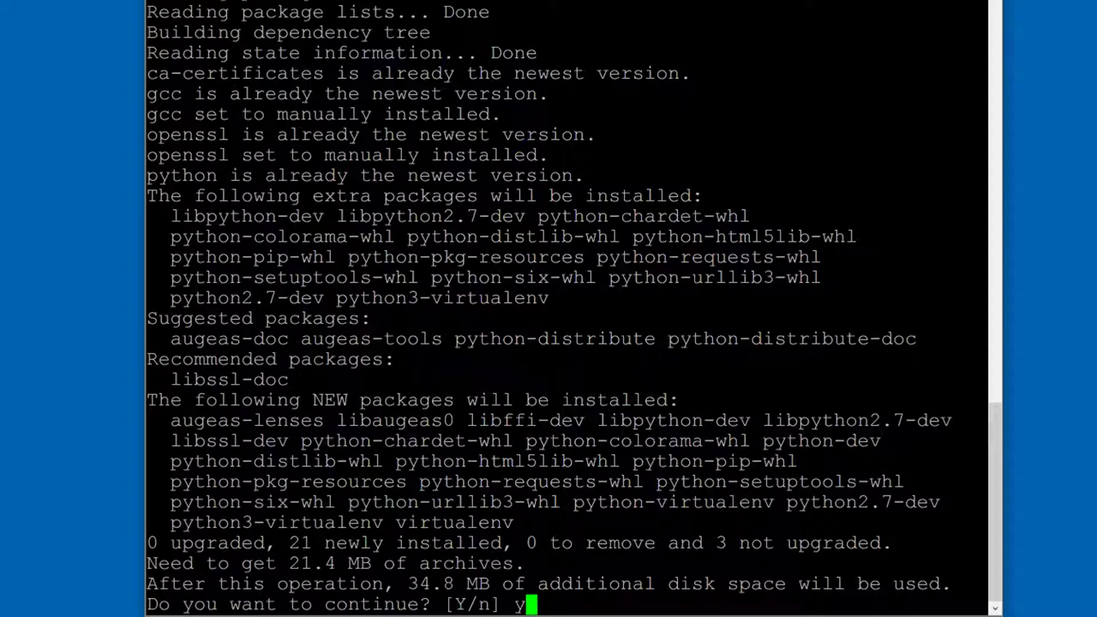
{"action": "key", "text": "Return"}
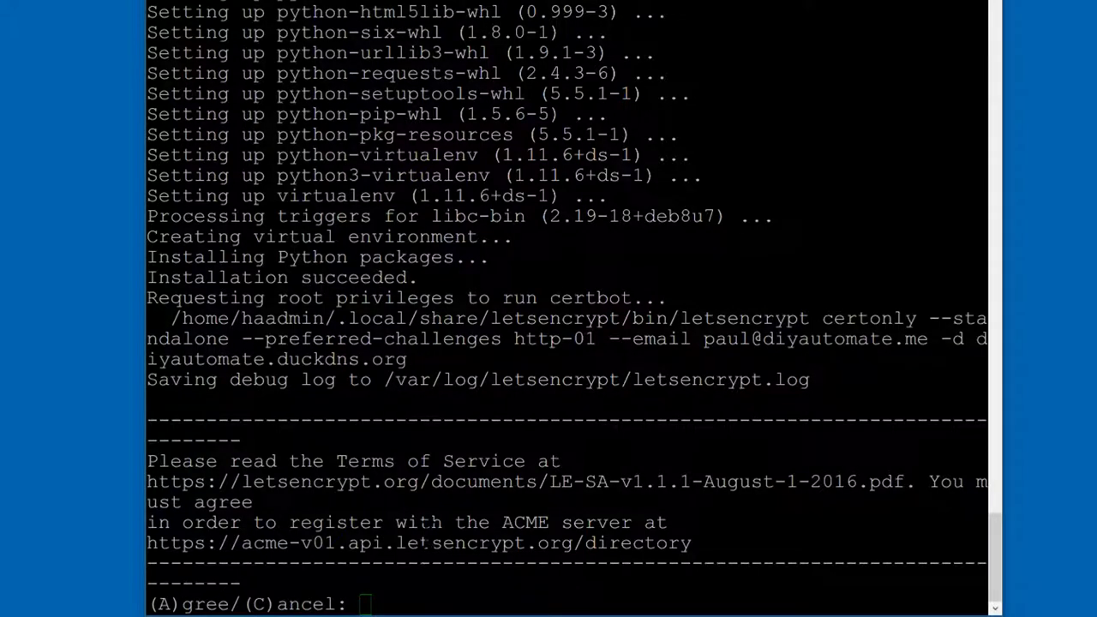
Step: Agree to the Let's Encrypt terms with 'a' and accept the EFF e-mail offer with 'y'
{"action": "left_click", "coordinate": [424, 543]}
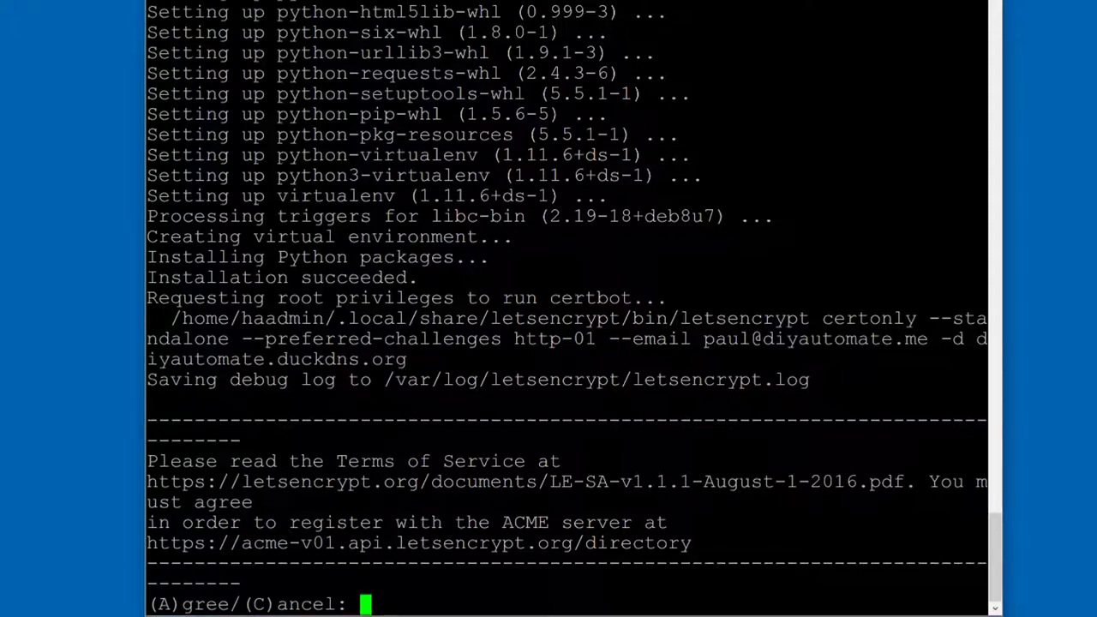
{"action": "type", "text": "a"}
{"action": "key", "text": "Return"}
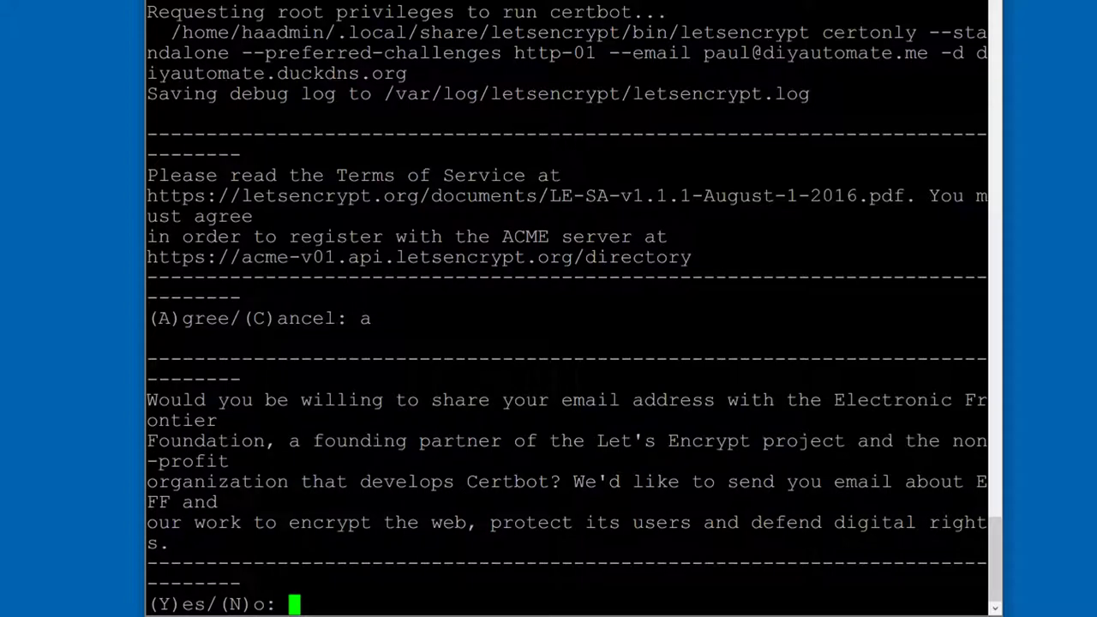
{"action": "type", "text": "y"}
{"action": "key", "text": "Return"}
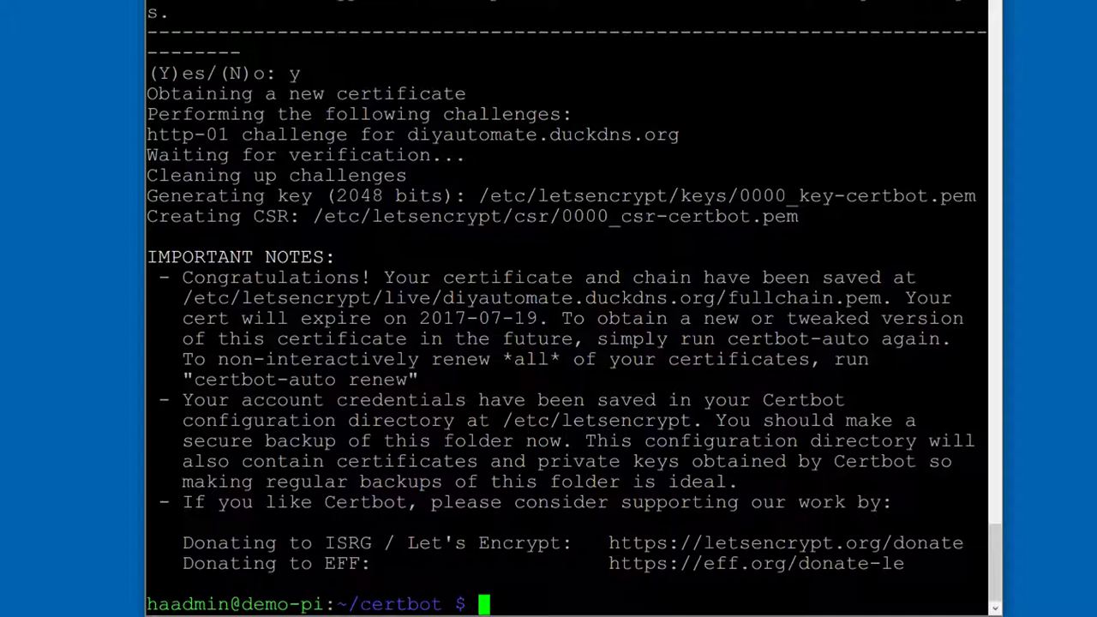
Step: Change into /etc/letsencrypt and list its contents
{"action": "type", "text": "cd e"}
{"action": "key", "text": "BackSpace"}
{"action": "type", "text": "/etc/letsencrypt"}
{"action": "key", "text": "Return"}
{"action": "type", "text": "ls"}
{"action": "key", "text": "Return"}
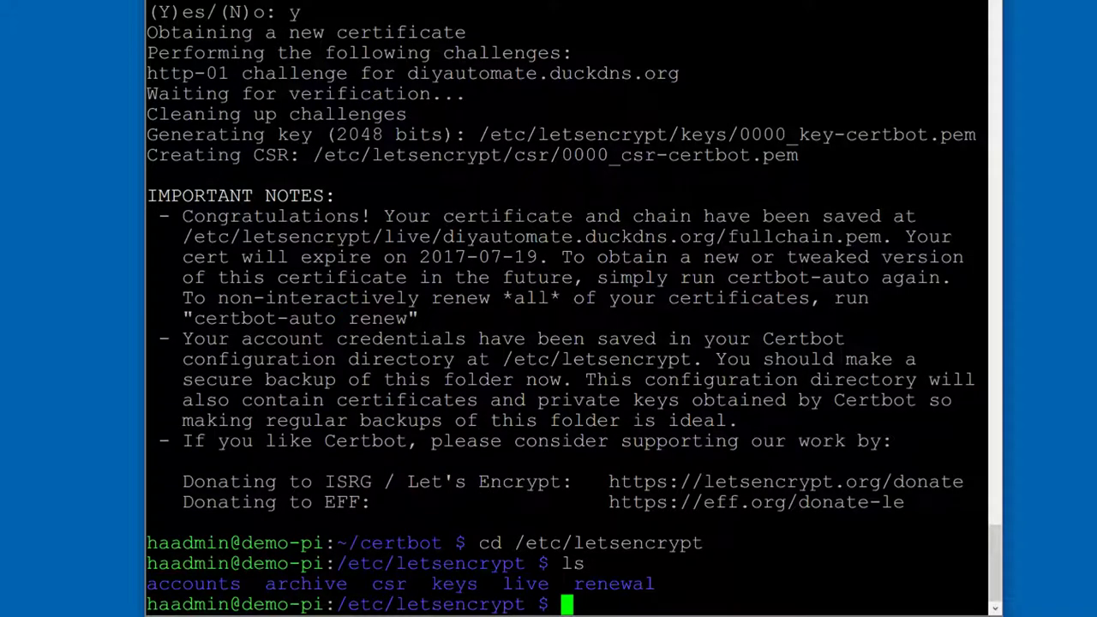
Step: Run sudo chmod 755 on /etc/letsencrypt/live/ and /etc/letsencrypt/archive/
{"action": "type", "text": "sudo "}
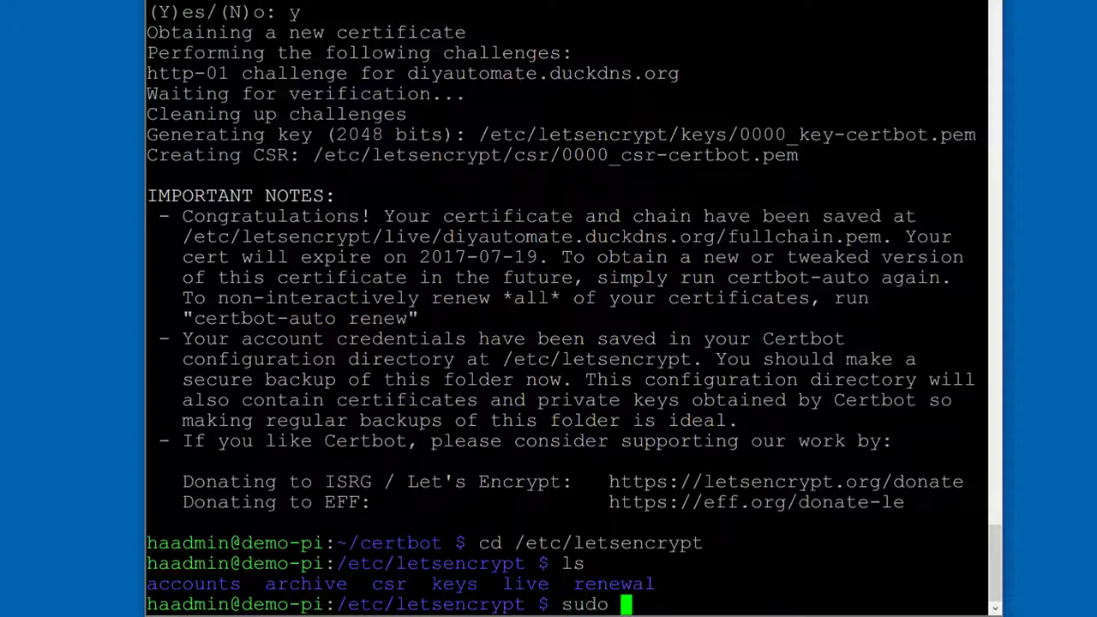
{"action": "type", "text": "cm"}
{"action": "key", "text": "BackSpace"}
{"action": "type", "text": "hmod "}
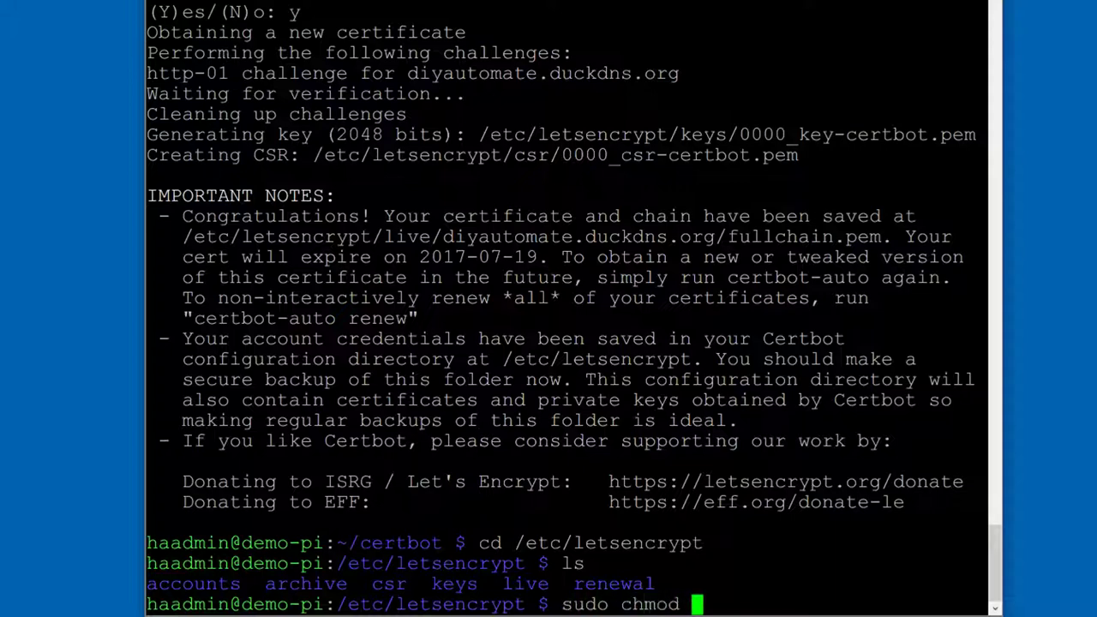
{"action": "type", "text": "755"}
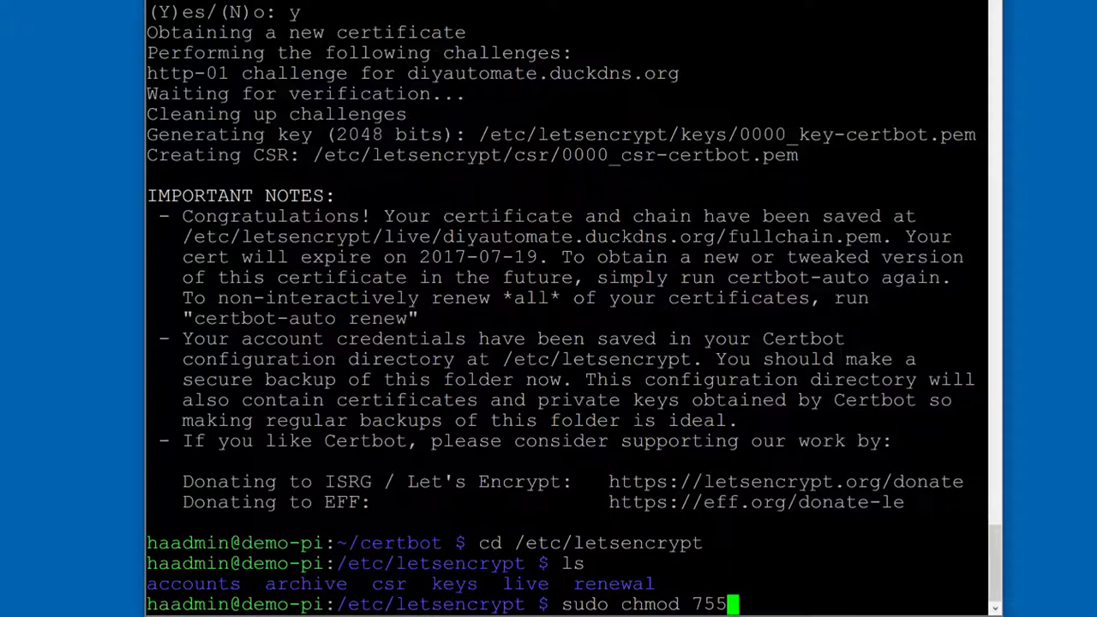
{"action": "type", "text": " /"}
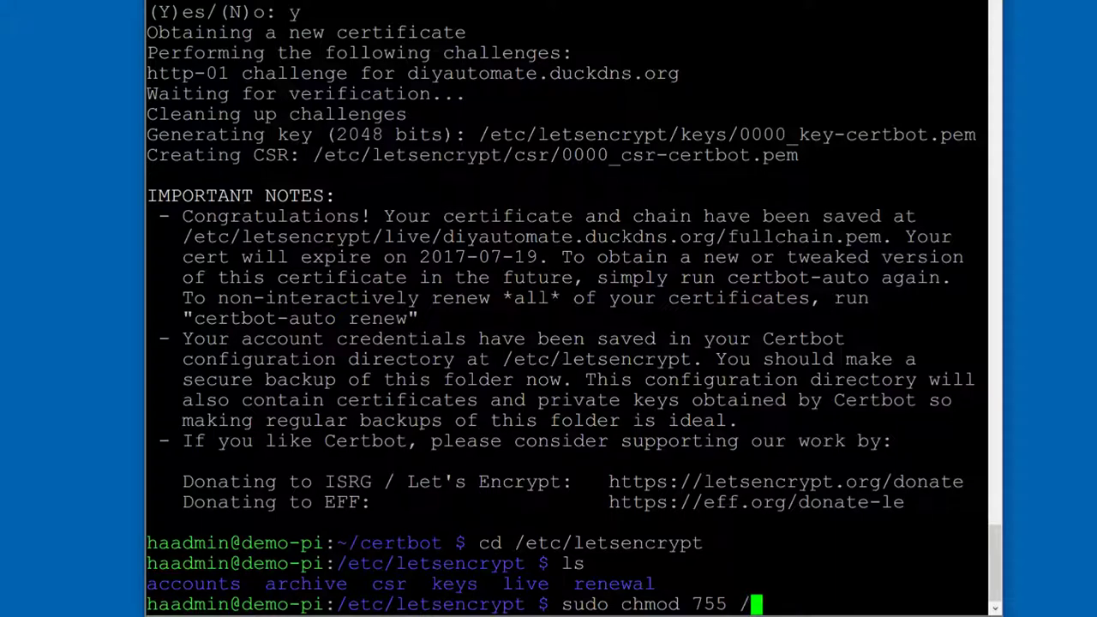
{"action": "type", "text": "etc/"}
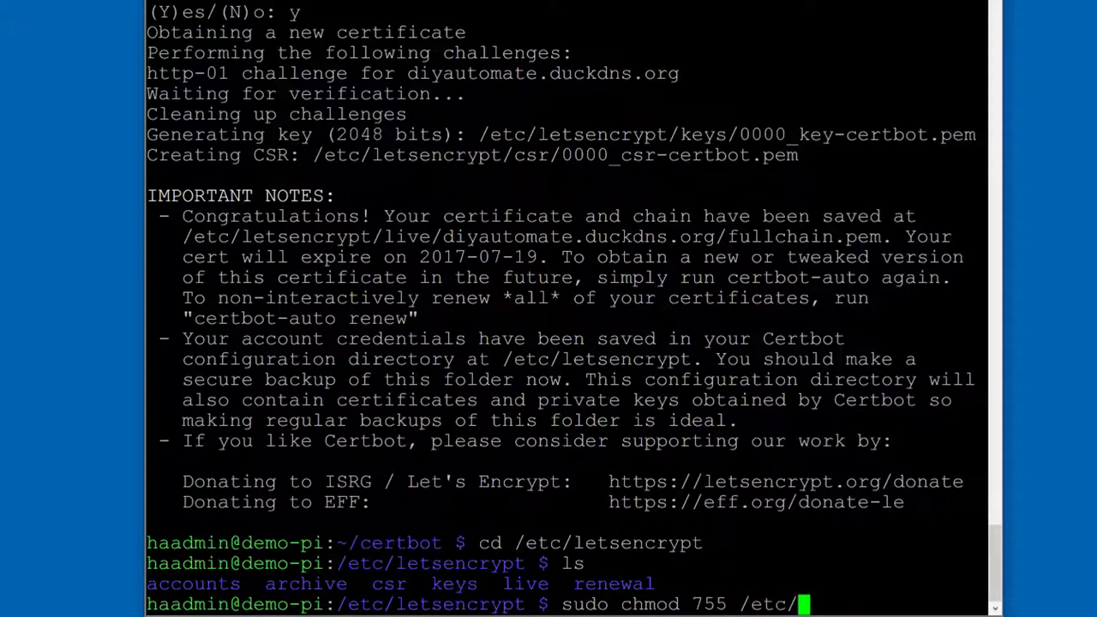
{"action": "type", "text": "letsen"}
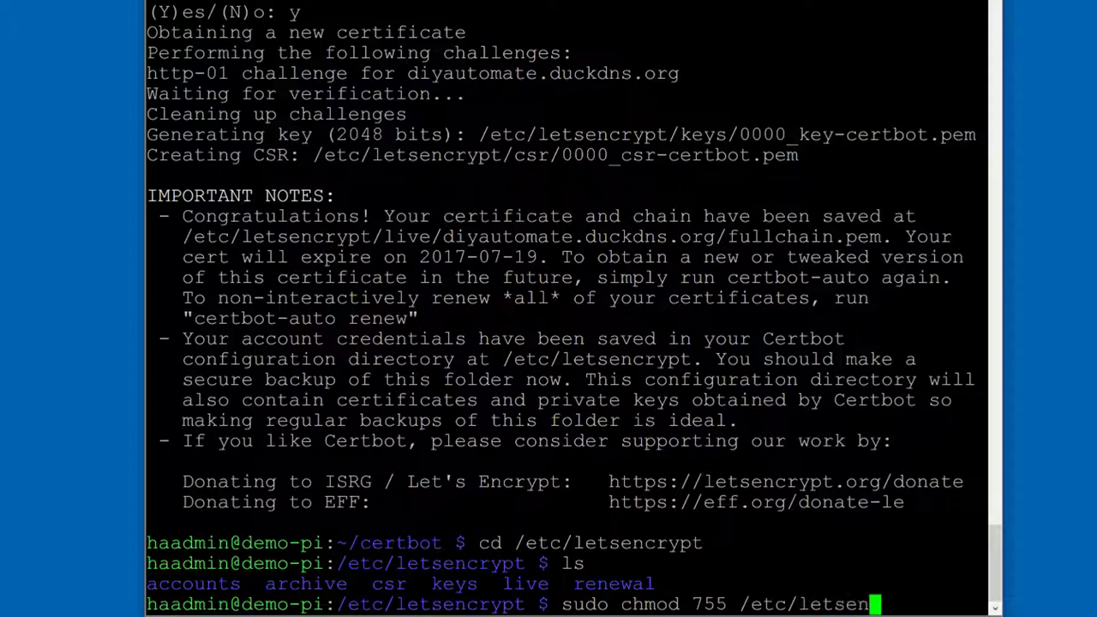
{"action": "type", "text": "crypt/"}
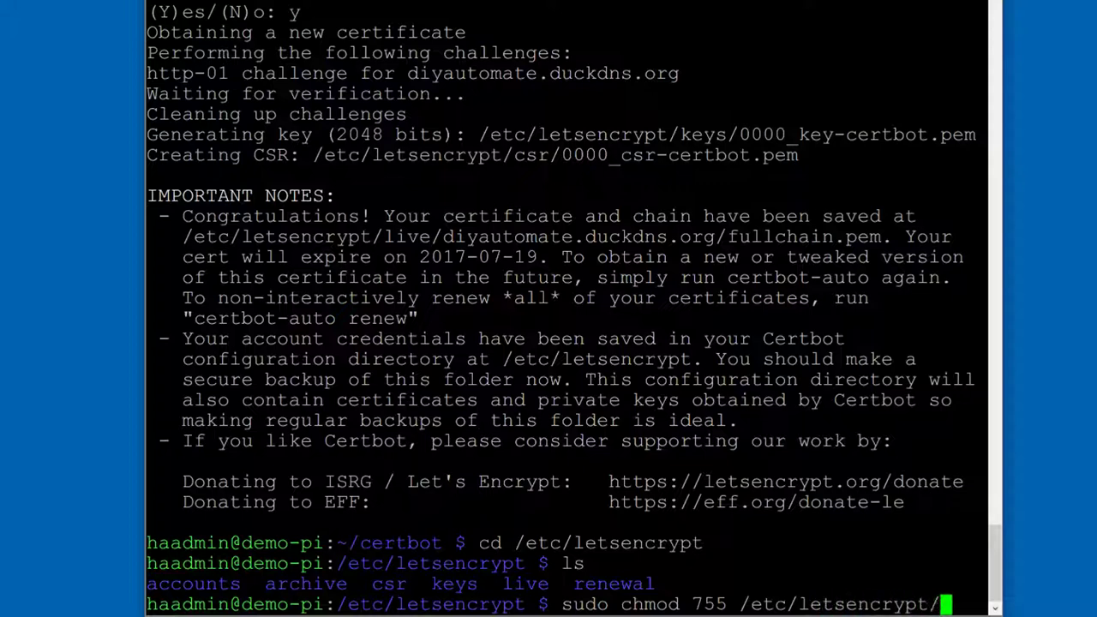
{"action": "type", "text": "live"}
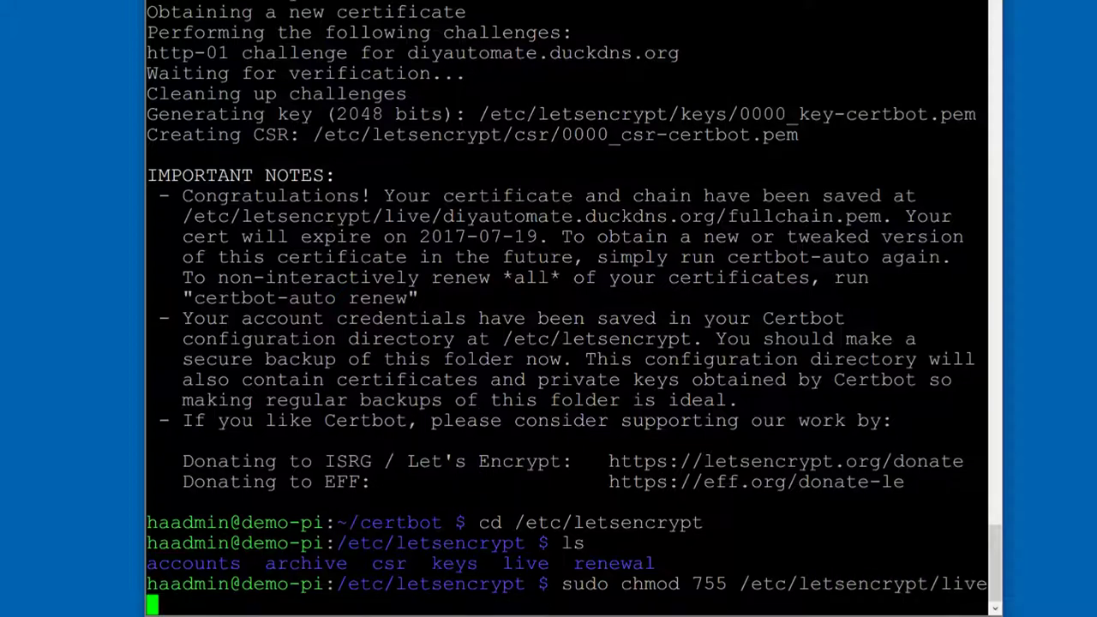
{"action": "type", "text": "/"}
{"action": "key", "text": "Return"}
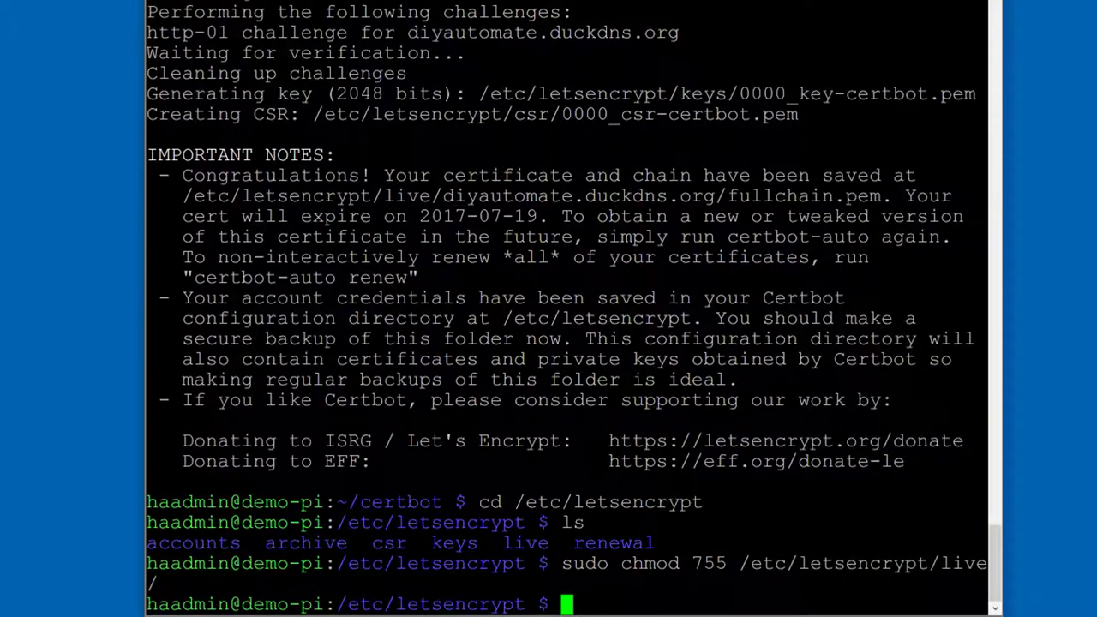
{"action": "key", "text": "Up"}
{"action": "key", "text": "BackSpace"}
{"action": "key", "text": "BackSpace"}
{"action": "key", "text": "BackSpace"}
{"action": "key", "text": "BackSpace"}
{"action": "key", "text": "BackSpace"}
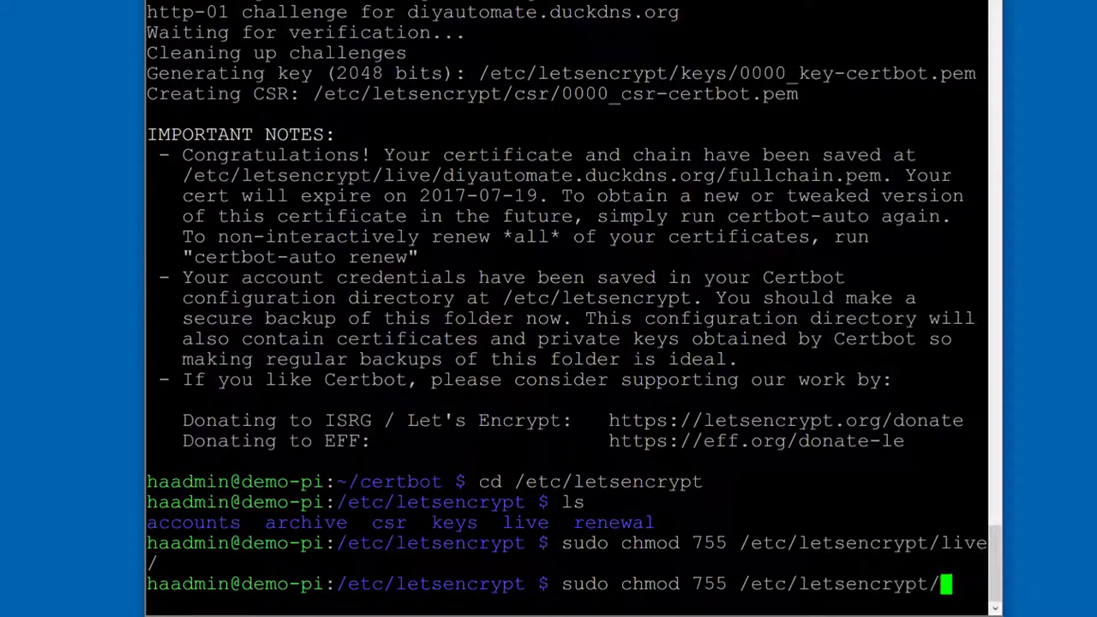
{"action": "type", "text": "archiv"}
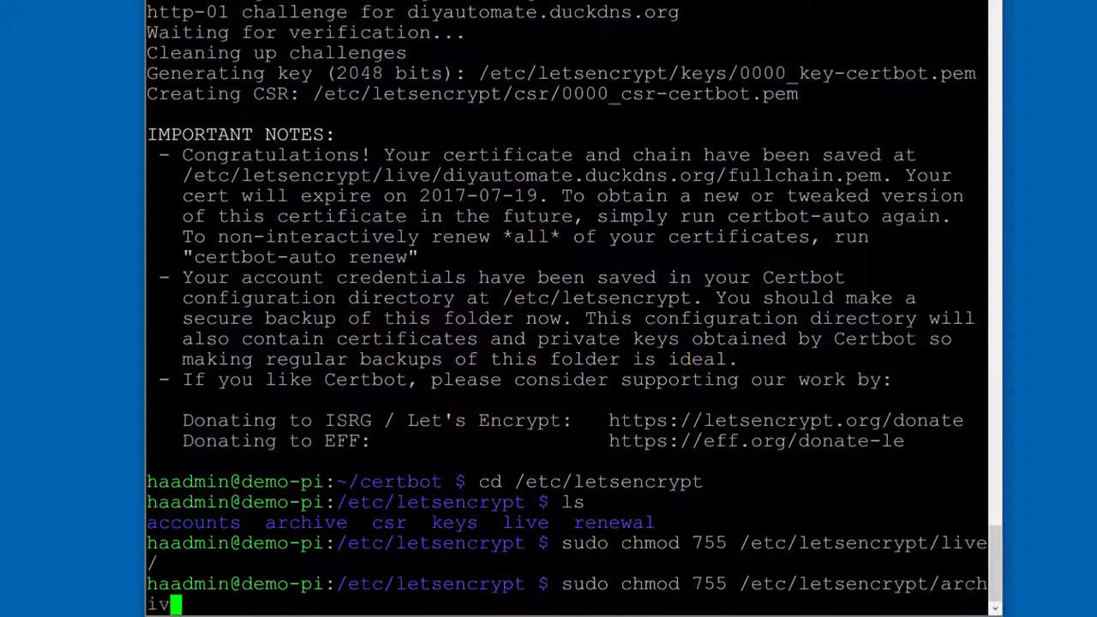
{"action": "type", "text": "e/"}
{"action": "key", "text": "Return"}
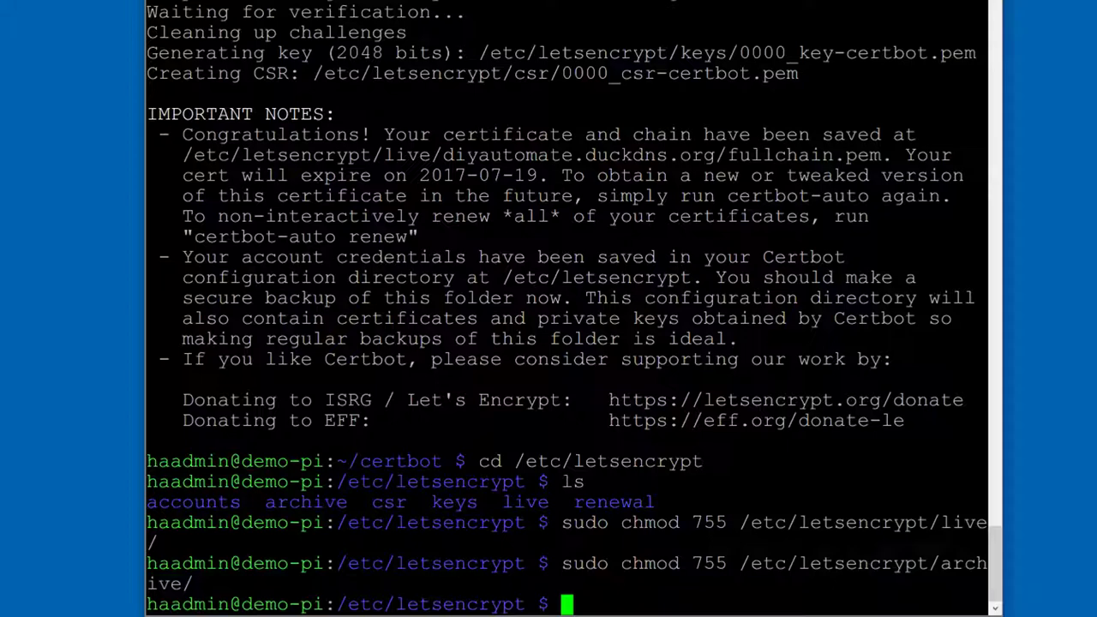
Step: Enter the live folder and list its contents
{"action": "type", "text": "cd live"}
{"action": "key", "text": "Return"}
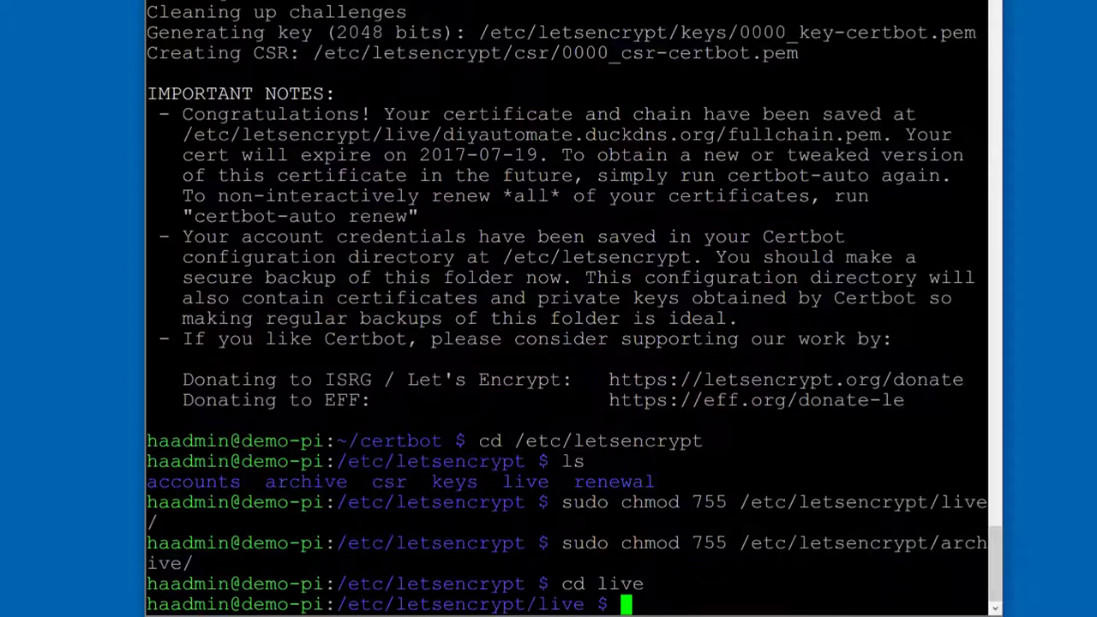
{"action": "type", "text": "ls"}
{"action": "key", "text": "Return"}
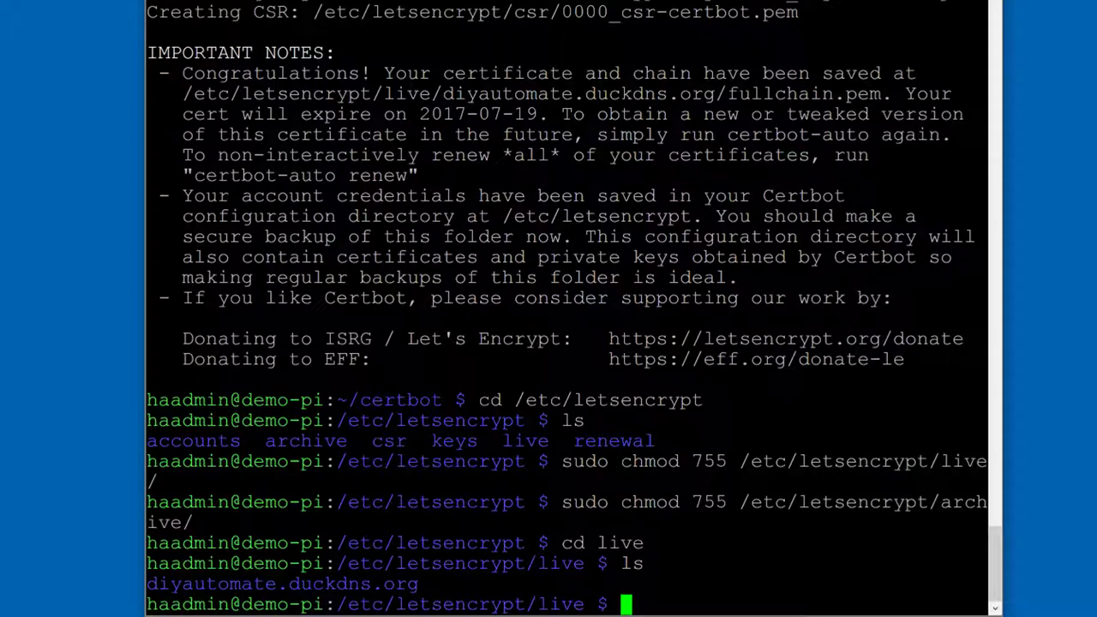
Step: Enter the diyautomate.duckdns.org folder and list its .pem certificate files
{"action": "type", "text": "cd diyautomber"}
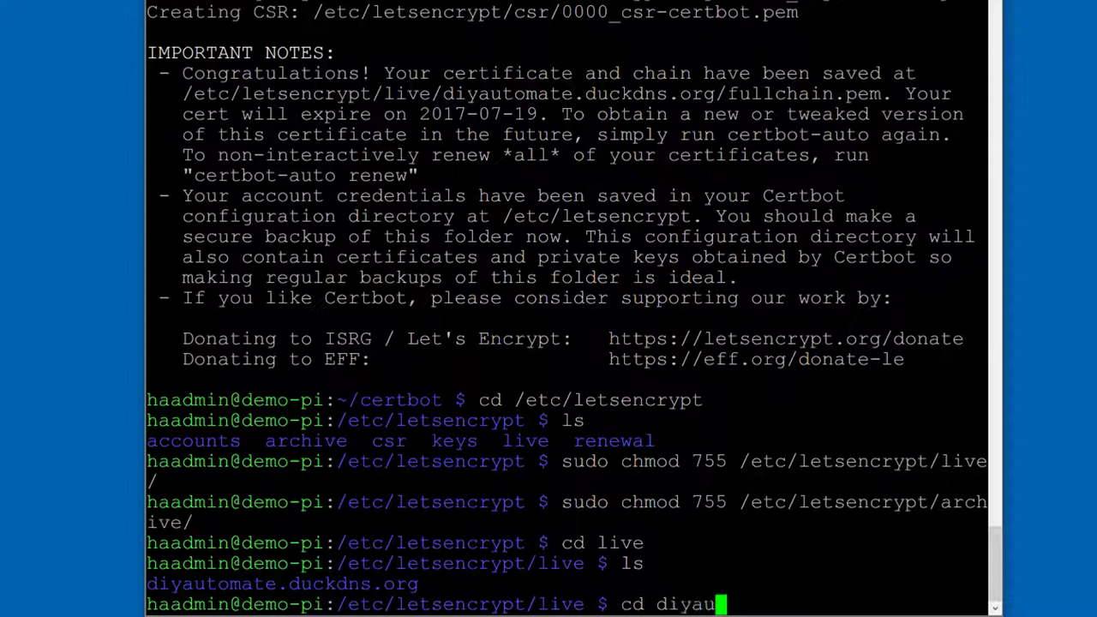
{"action": "key", "text": "BackSpace"}
{"action": "key", "text": "BackSpace"}
{"action": "key", "text": "BackSpace"}
{"action": "key", "text": "BackSpace"}
{"action": "key", "text": "BackSpace"}
{"action": "type", "text": "omate."}
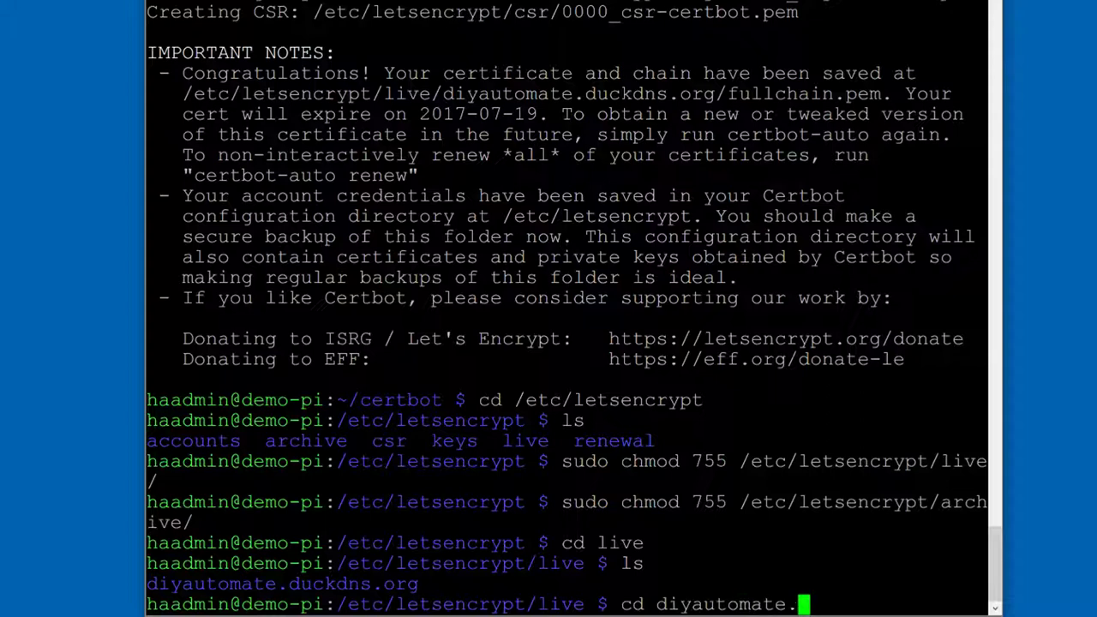
{"action": "type", "text": "duckdns.org"}
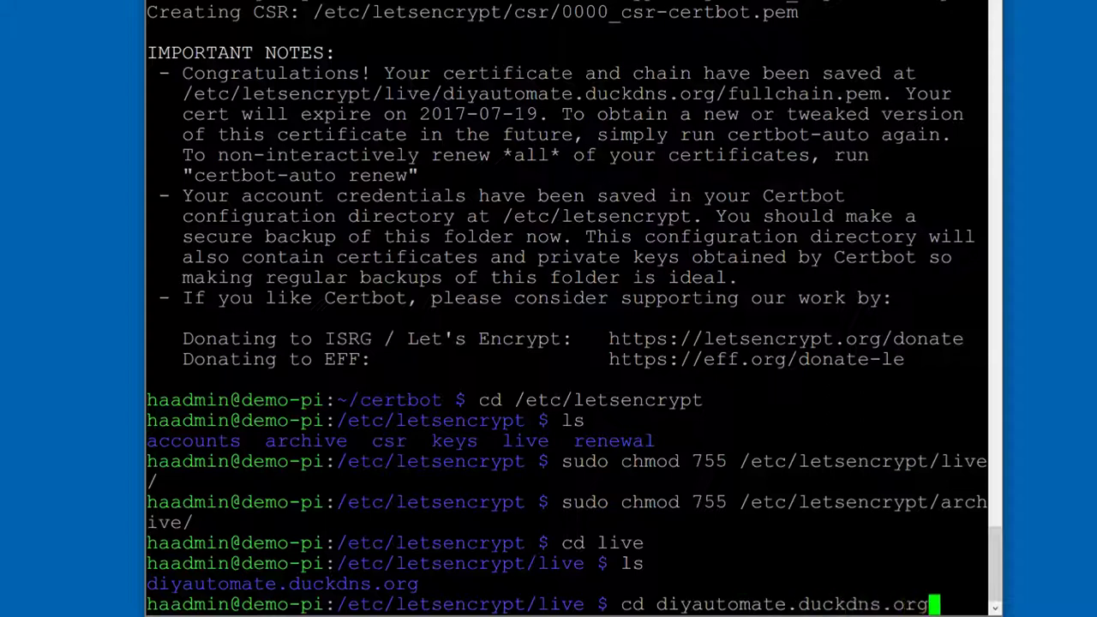
{"action": "key", "text": "Return"}
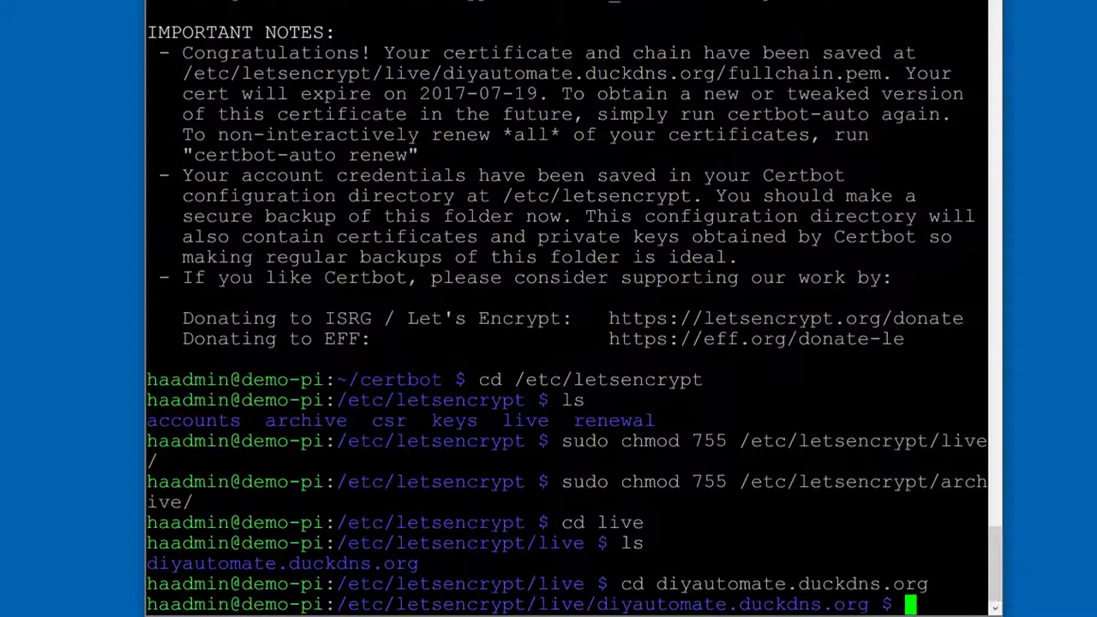
{"action": "type", "text": "ls"}
{"action": "key", "text": "Return"}
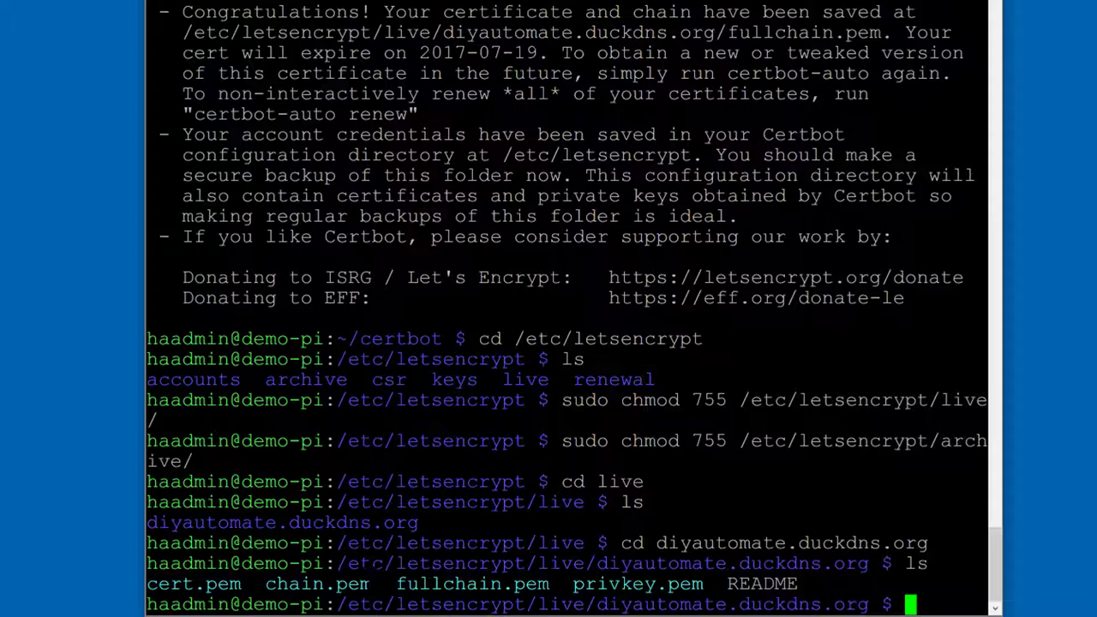
Step: Select the cert.pem file name in the listing to copy it
{"action": "left_click_drag", "start_coordinate": [253, 584], "coordinate": [171, 584]}
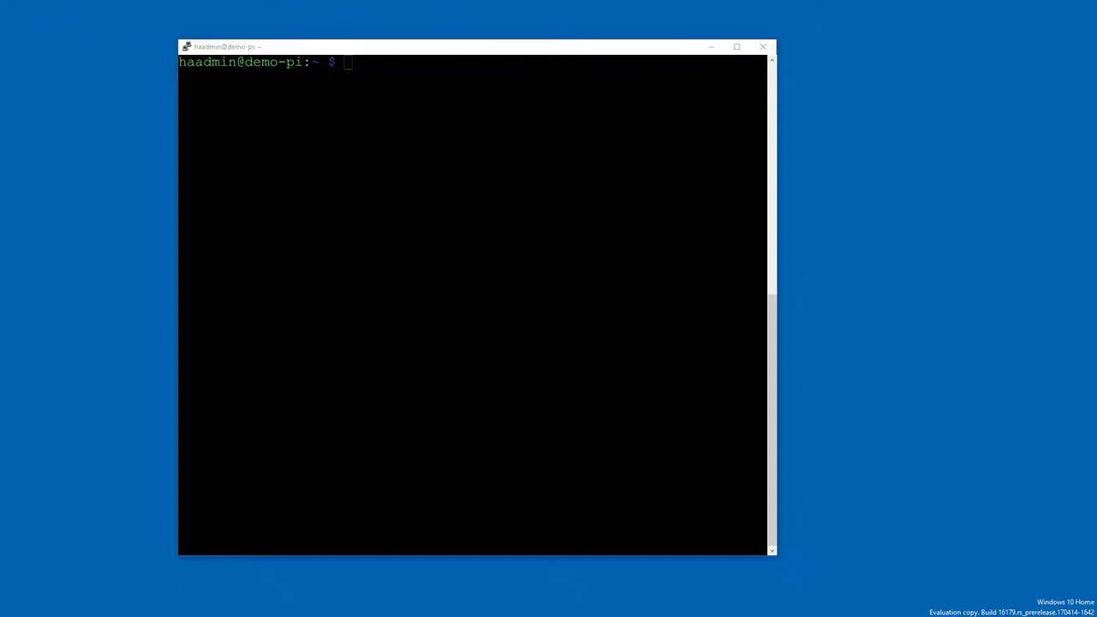
Step: Run crontab -e and paste a '0 13 * * * … certbot-auto renew --quiet' line below the duckdns job
{"action": "key", "text": "alt+Tab"}
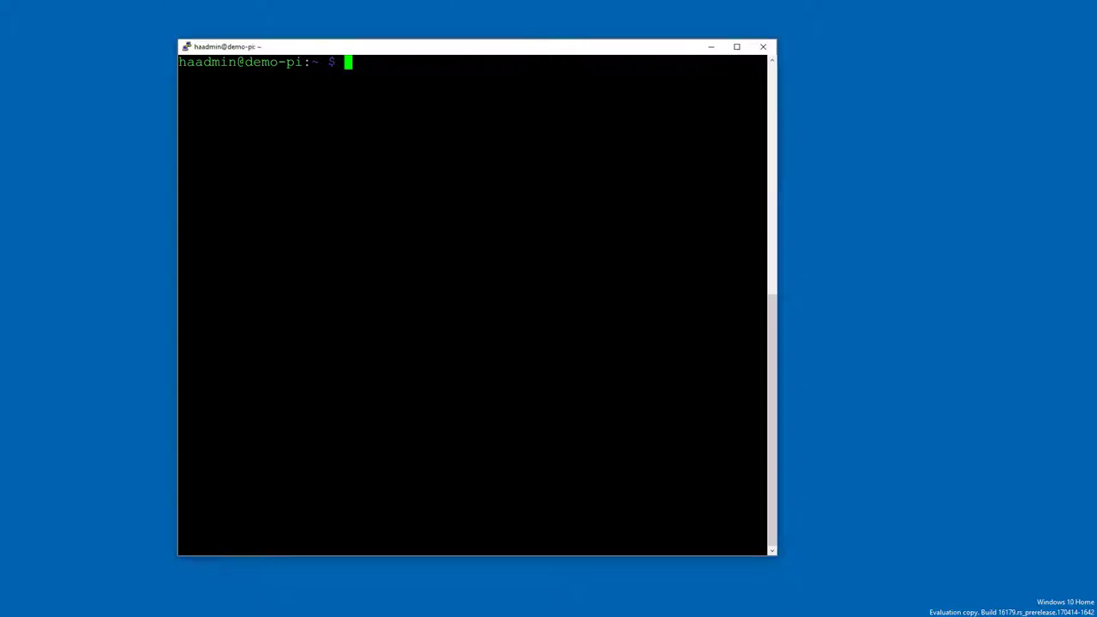
{"action": "type", "text": "crontab"}
{"action": "type", "text": " -e"}
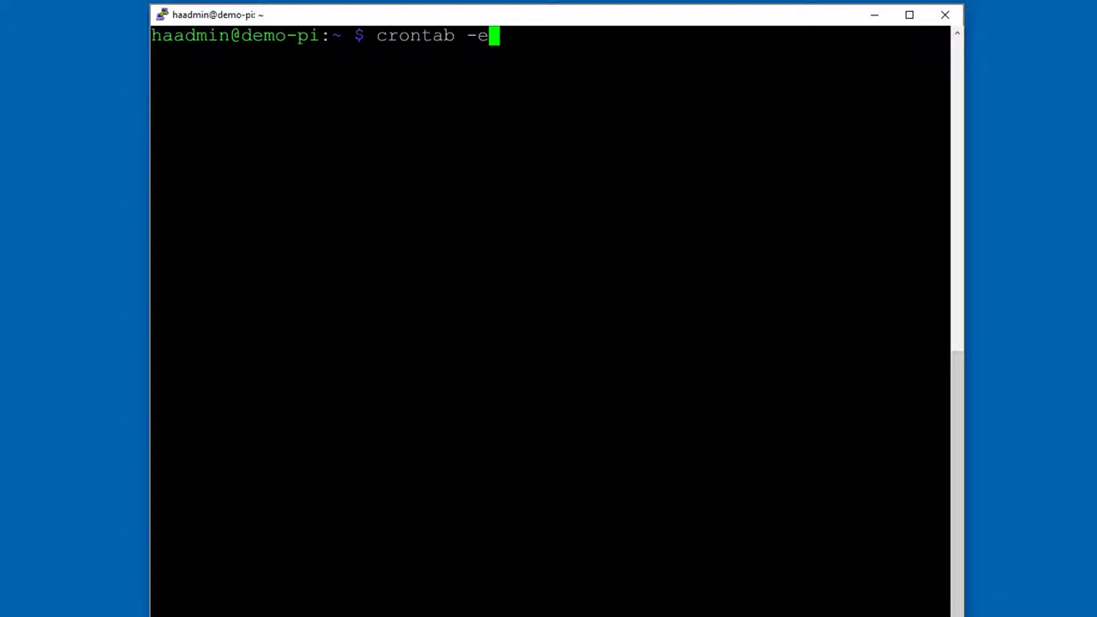
{"action": "key", "text": "Return"}
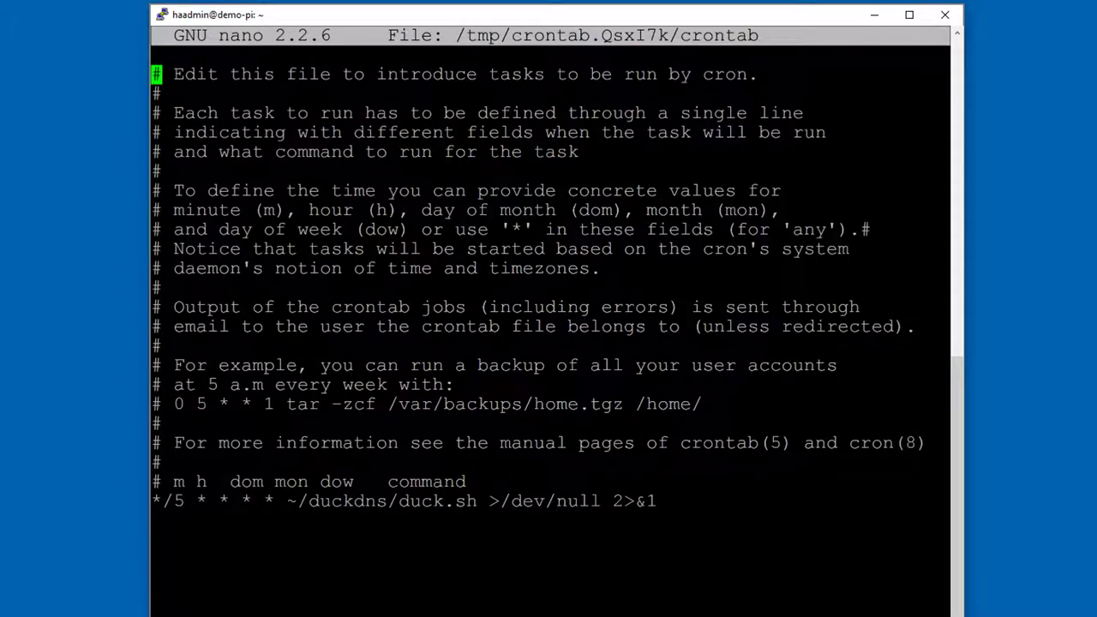
{"action": "key", "text": "Down"}
{"action": "key", "text": "Down"}
{"action": "key", "text": "Down"}
{"action": "key", "text": "Down"}
{"action": "key", "text": "Down"}
{"action": "key", "text": "Down"}
{"action": "key", "text": "Down"}
{"action": "key", "text": "Down"}
{"action": "key", "text": "Down"}
{"action": "key", "text": "Down"}
{"action": "key", "text": "Down"}
{"action": "key", "text": "Down"}
{"action": "key", "text": "Down"}
{"action": "key", "text": "Down"}
{"action": "key", "text": "Down"}
{"action": "key", "text": "Down"}
{"action": "key", "text": "Down"}
{"action": "key", "text": "Down"}
{"action": "key", "text": "Down"}
{"action": "key", "text": "Down"}
{"action": "left_click", "coordinate": [157, 500]}
{"action": "left_click", "coordinate": [156, 520]}
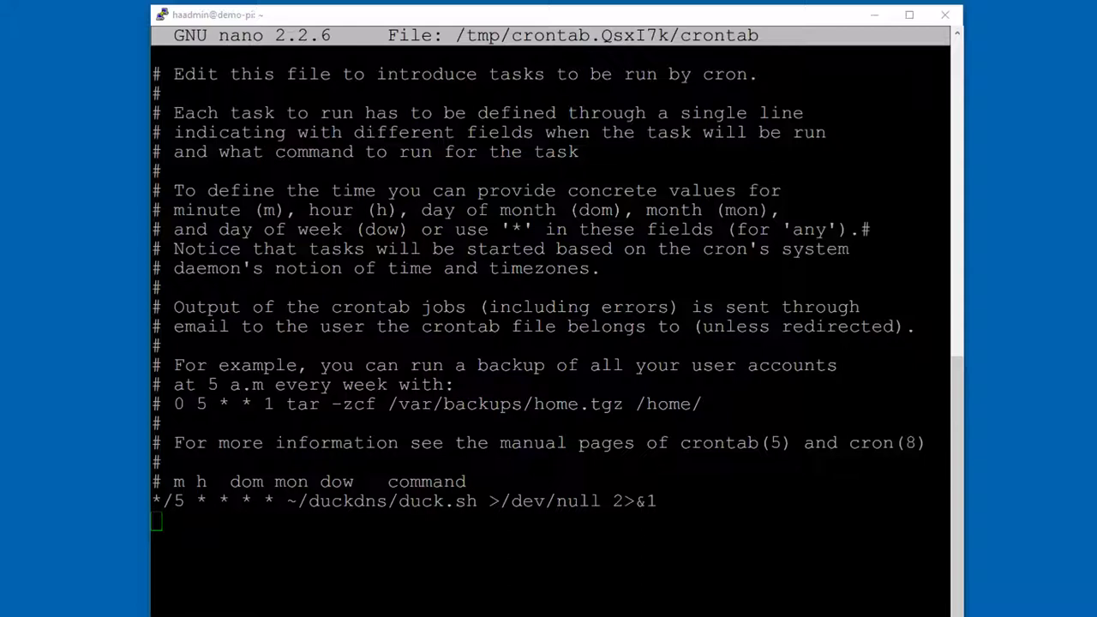
{"action": "key", "text": "alt+Tab"}
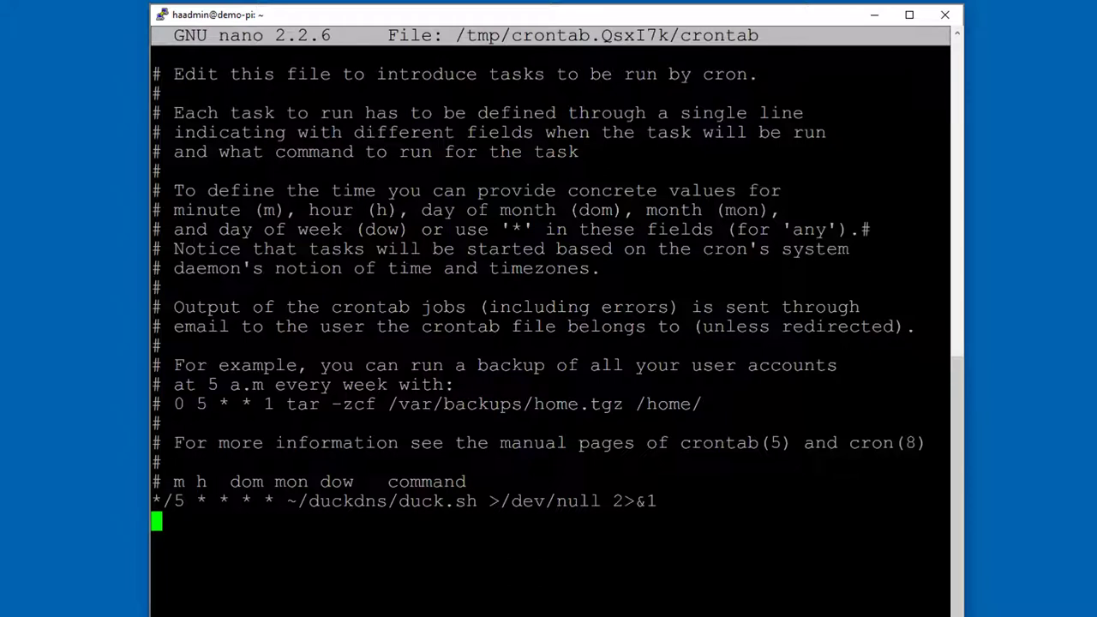
{"action": "type", "text": "0 13 * * * /home/haadmin/certbot/certbot-auto renew --quiet"}
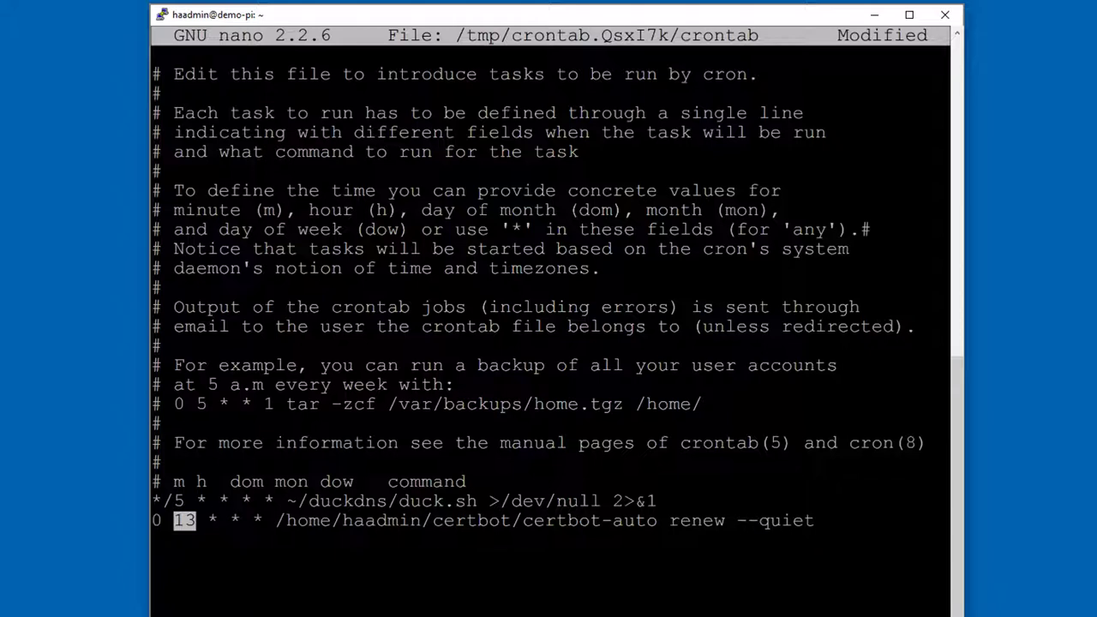
Step: Install the edited renewal crontab and place the second session window at the top left
{"action": "key", "text": "ctrl+x"}
{"action": "key", "text": "y"}
{"action": "key", "text": "Return"}
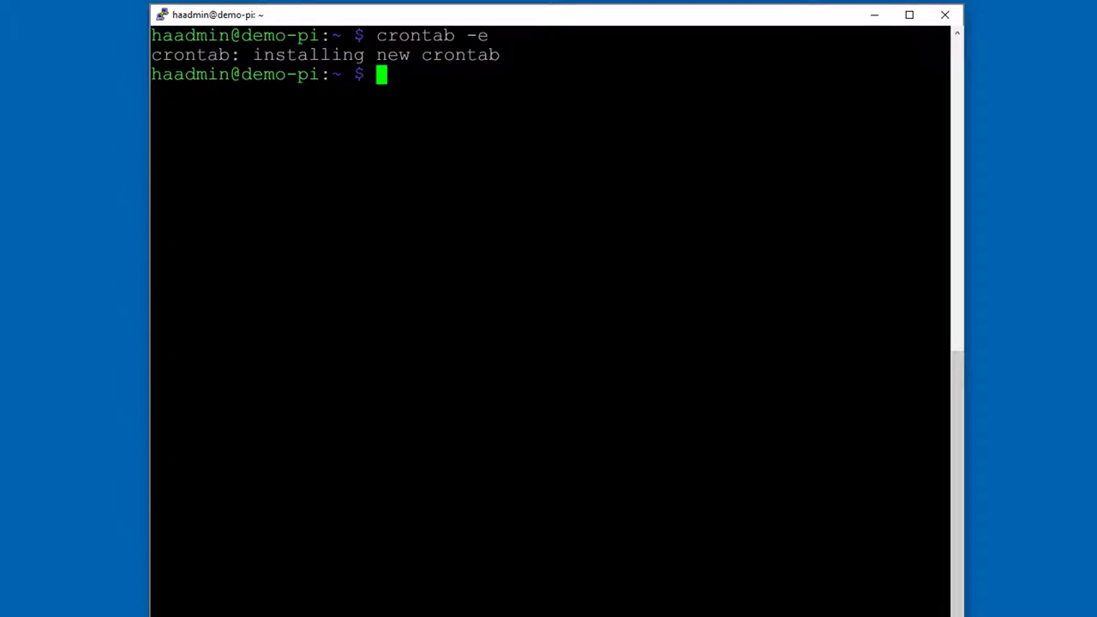
{"action": "left_click_drag", "start_coordinate": [575, 49], "coordinate": [778, 38]}
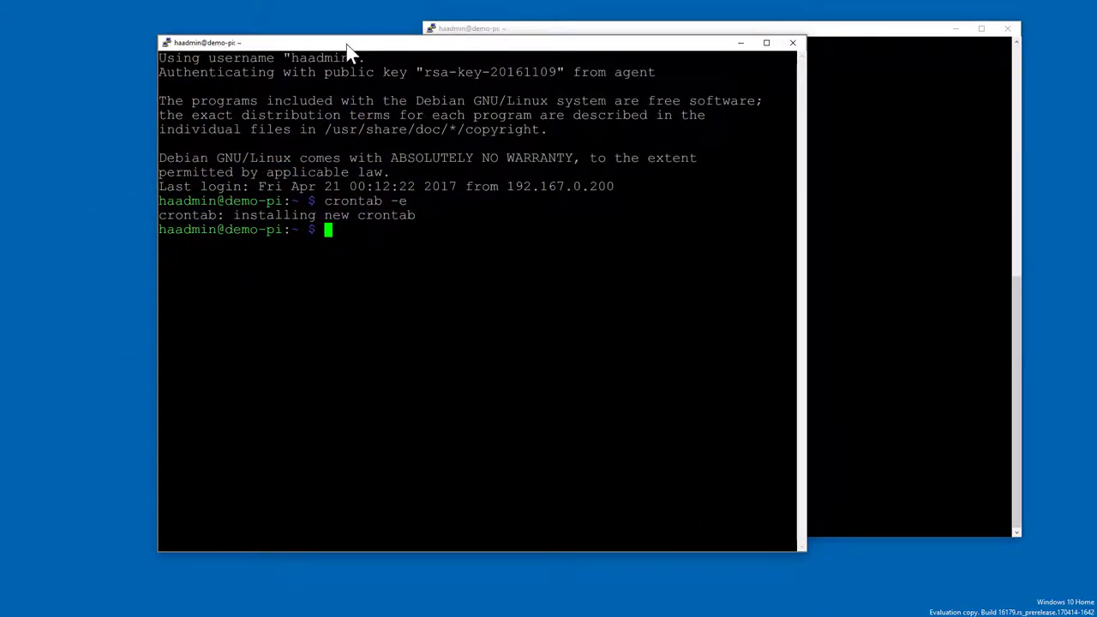
{"action": "left_click_drag", "start_coordinate": [330, 47], "coordinate": [206, 35]}
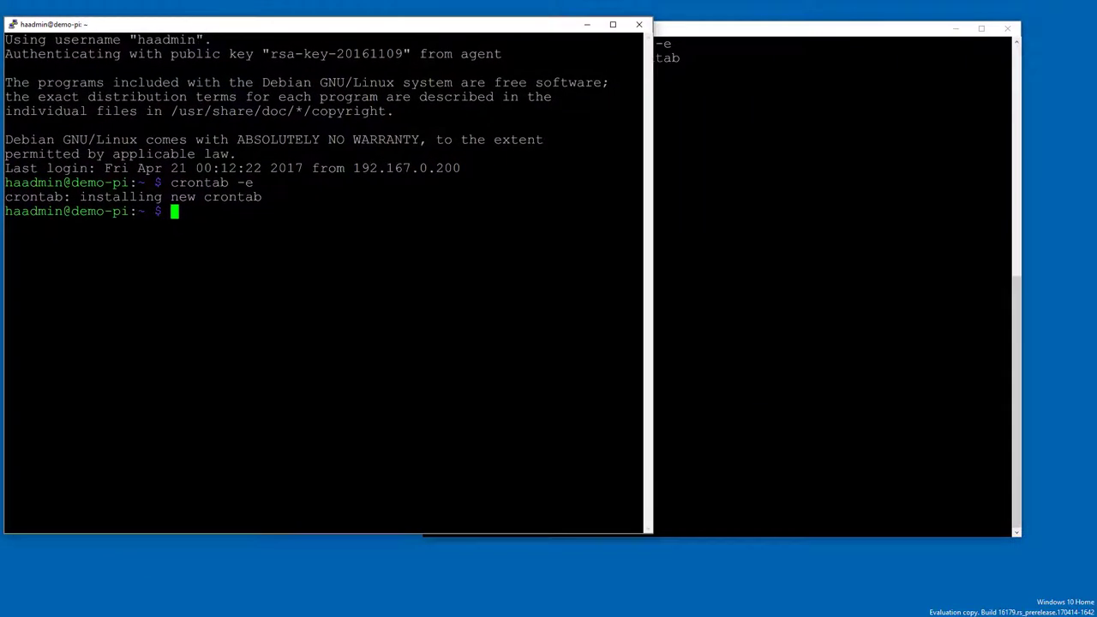
Step: Clear the new session's screen and line the two terminal windows up side by side
{"action": "type", "text": "clear"}
{"action": "key", "text": "Return"}
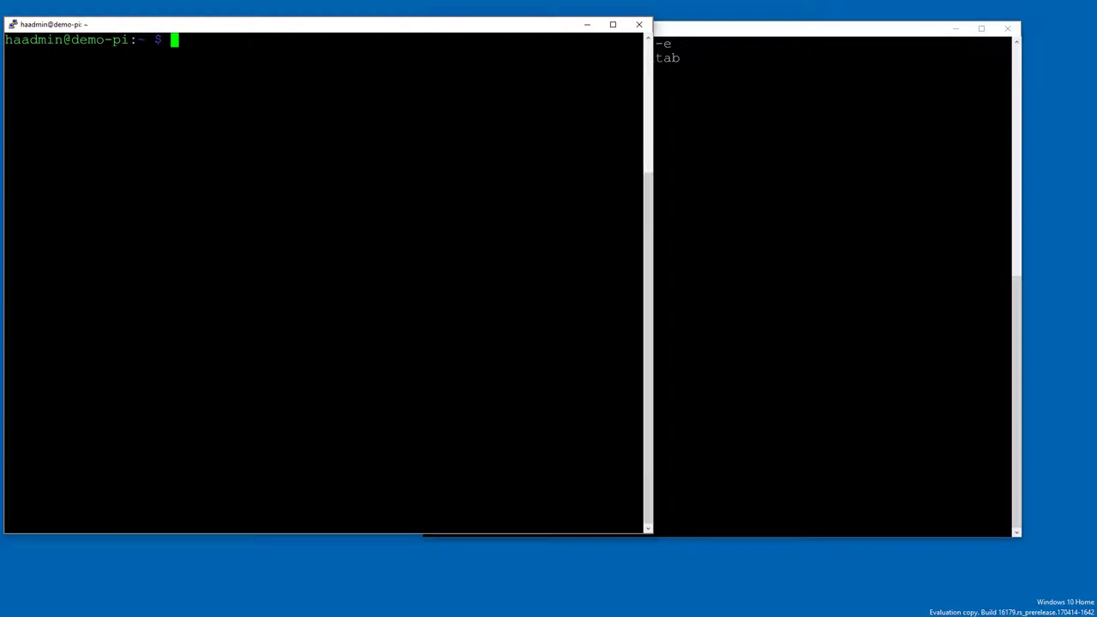
{"action": "left_click", "coordinate": [656, 28]}
{"action": "left_click_drag", "start_coordinate": [612, 31], "coordinate": [656, 28]}
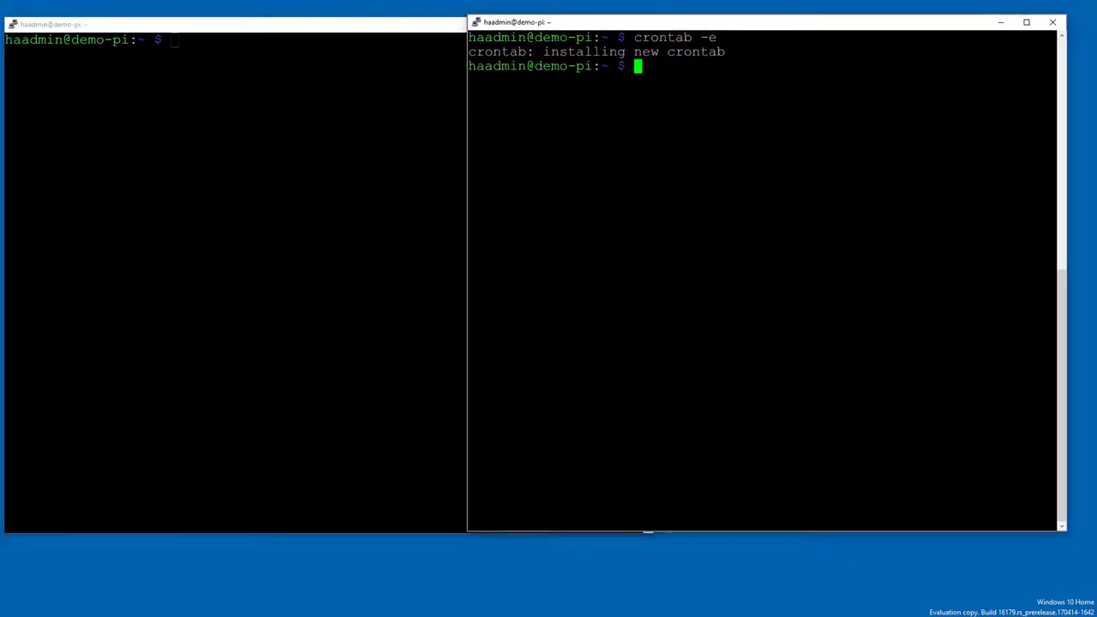
{"action": "left_click", "coordinate": [648, 534]}
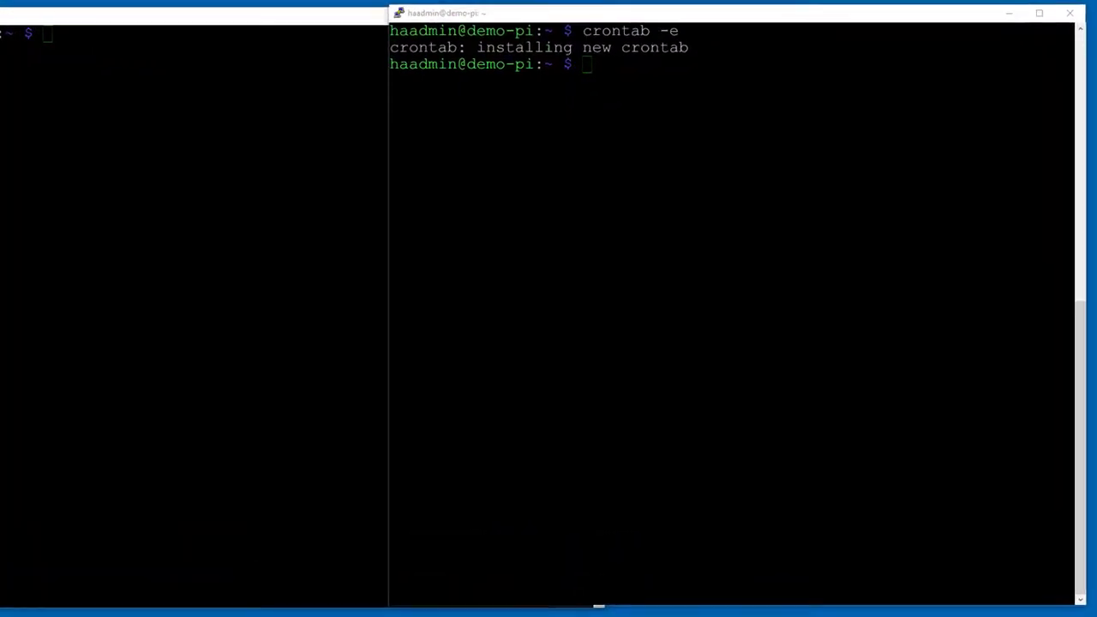
{"action": "key", "text": "alt+Tab"}
Step: Enter /home/haadmin/certbot/certbot-auto renew --dry-run at the right terminal's prompt without running it
{"action": "type", "text": "1313"}
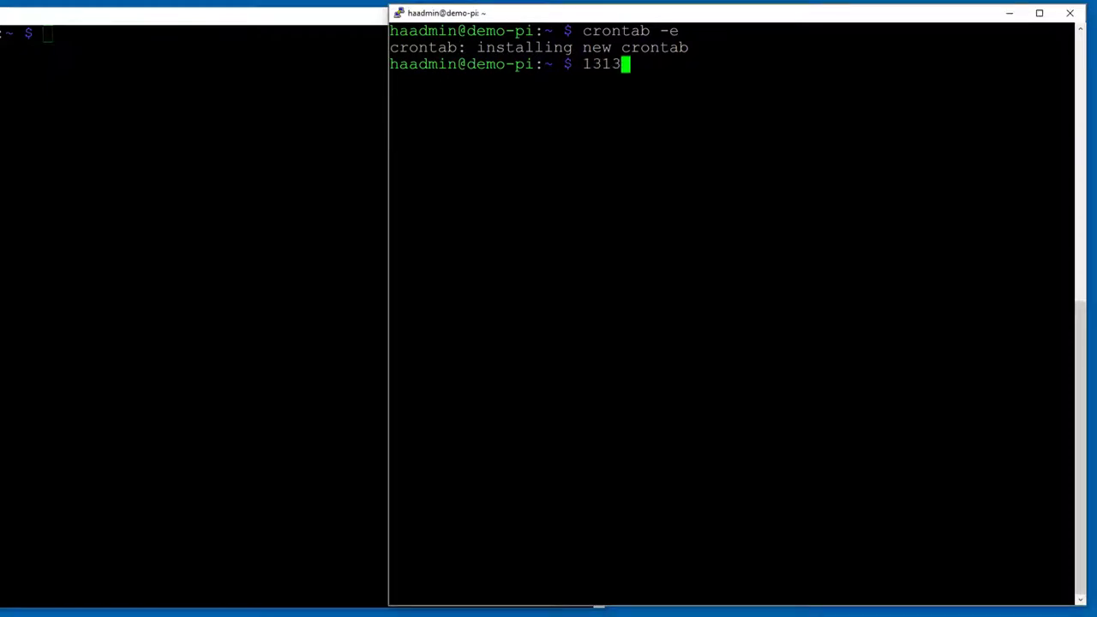
{"action": "key", "text": "BackSpace"}
{"action": "key", "text": "BackSpace"}
{"action": "key", "text": "BackSpace"}
{"action": "key", "text": "BackSpace"}
{"action": "key", "text": "alt+Tab"}
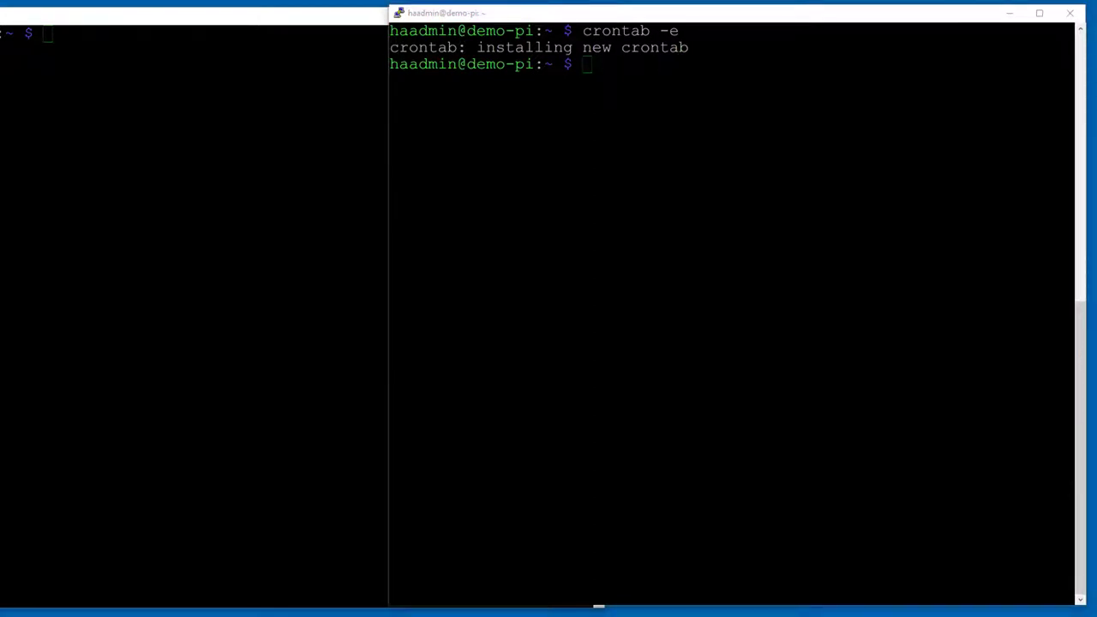
{"action": "key", "text": "alt+Tab"}
{"action": "key", "text": "shift+Insert"}
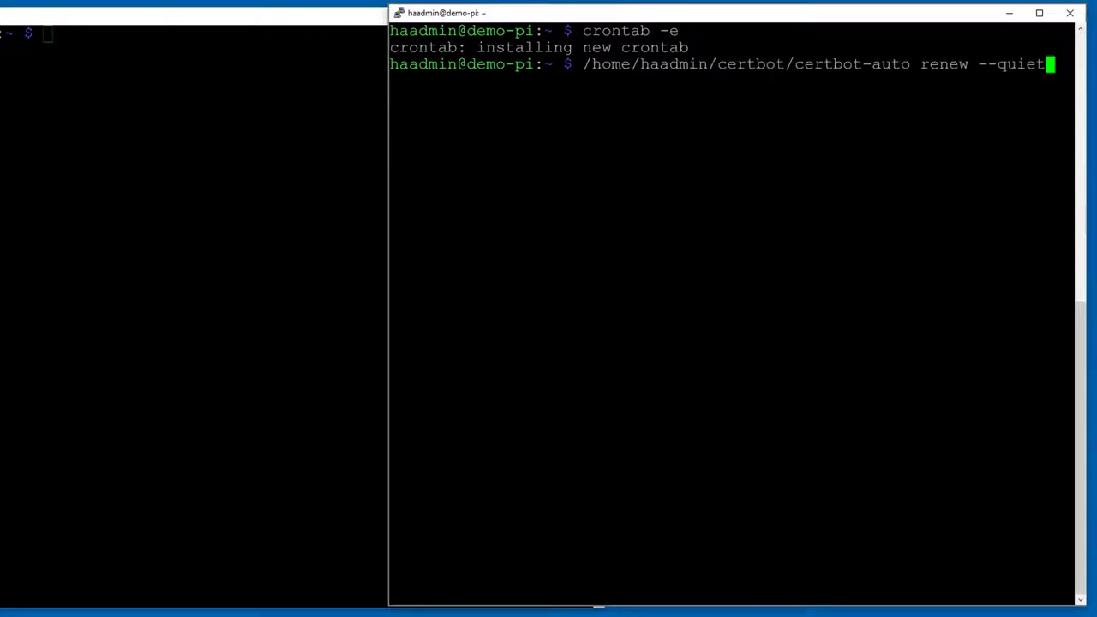
{"action": "key", "text": "BackSpace"}
{"action": "key", "text": "BackSpace"}
{"action": "key", "text": "BackSpace"}
{"action": "key", "text": "BackSpace"}
{"action": "key", "text": "BackSpace"}
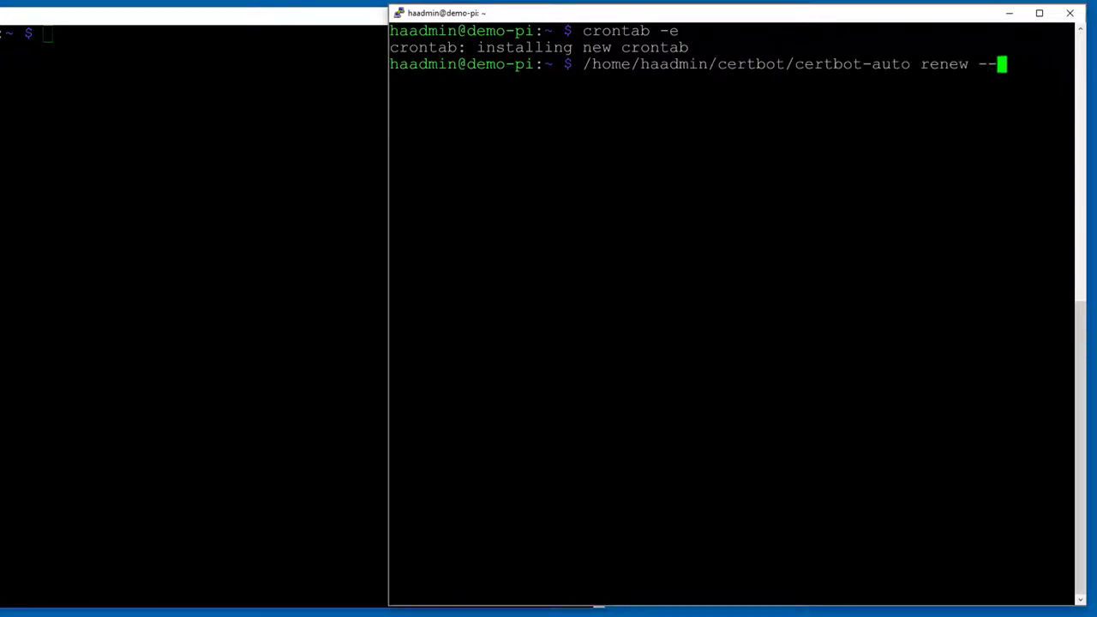
{"action": "key", "text": "alt+Tab"}
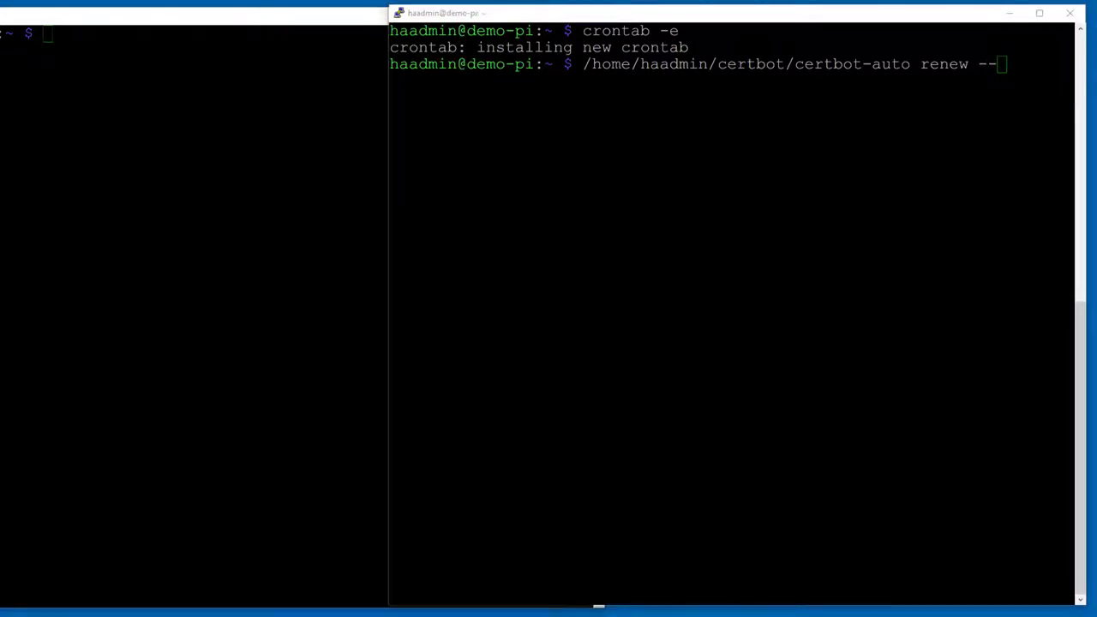
{"action": "key", "text": "alt+Tab"}
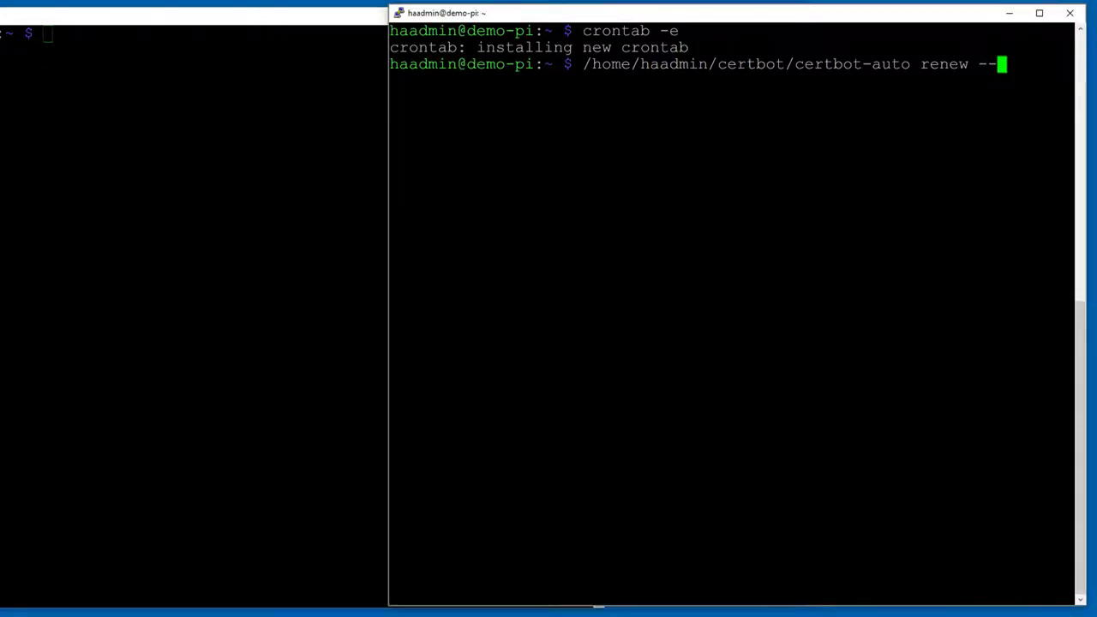
{"action": "type", "text": "dry-run"}
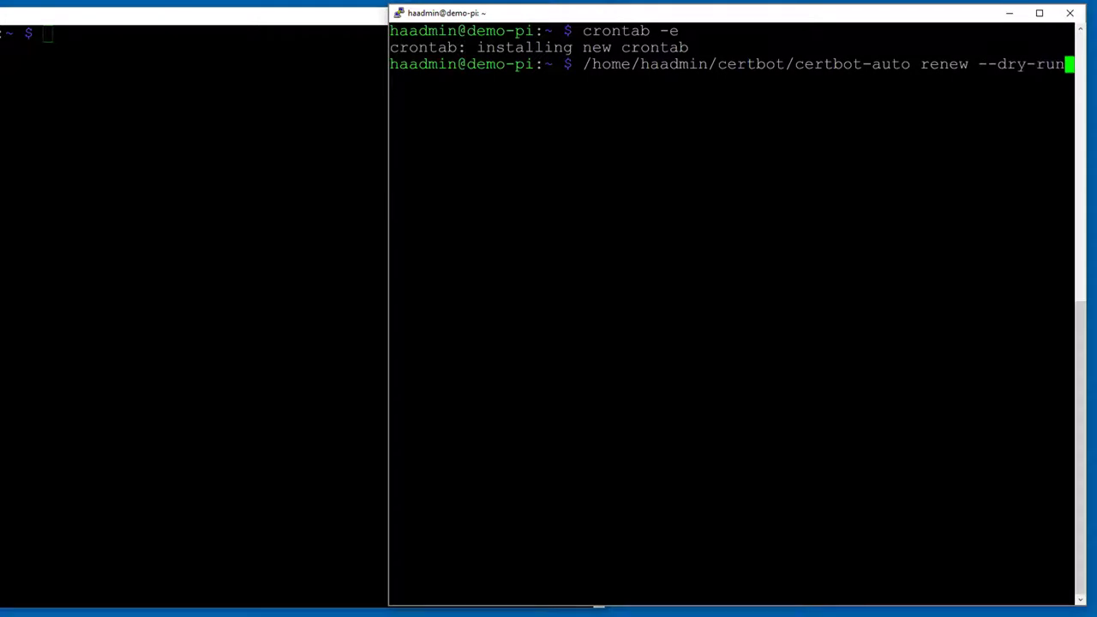
Step: Run netstat -pl in the second terminal and mark the port 8123 and ssh listeners
{"action": "key", "text": "alt+Tab"}
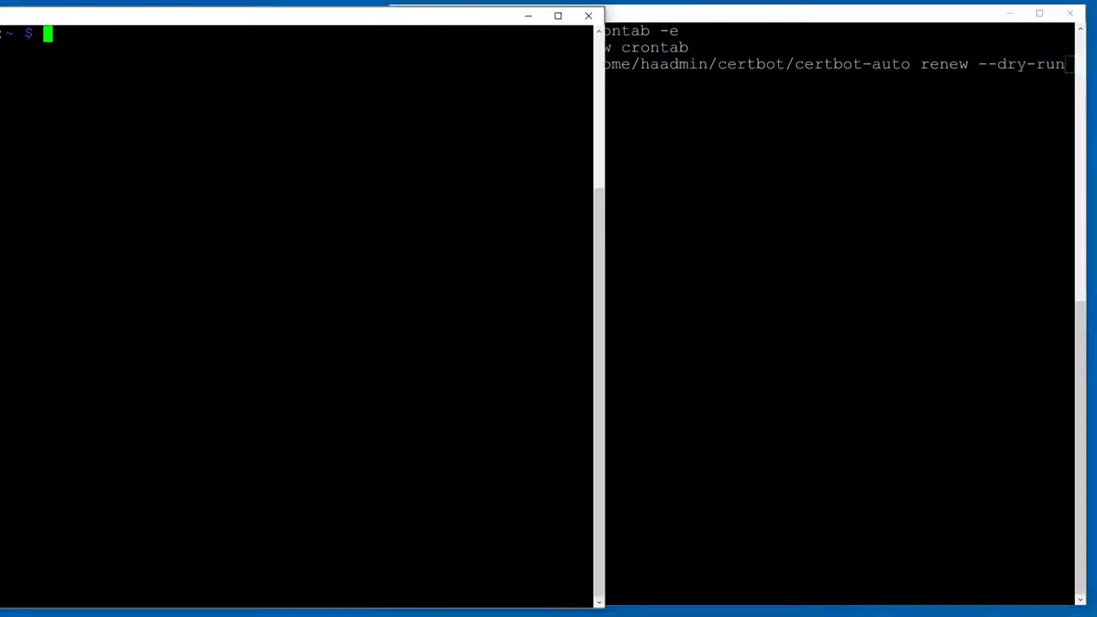
{"action": "key", "text": "alt+Tab"}
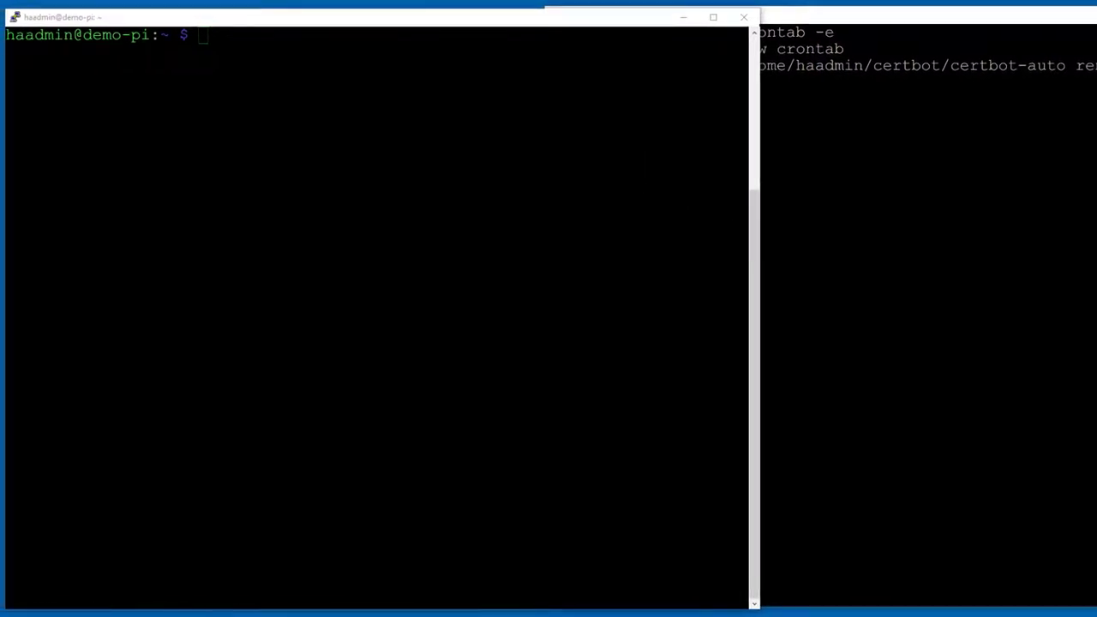
{"action": "key", "text": "alt+Tab"}
{"action": "type", "text": "netstat -pln"}
{"action": "key", "text": "BackSpace"}
{"action": "key", "text": "Return"}
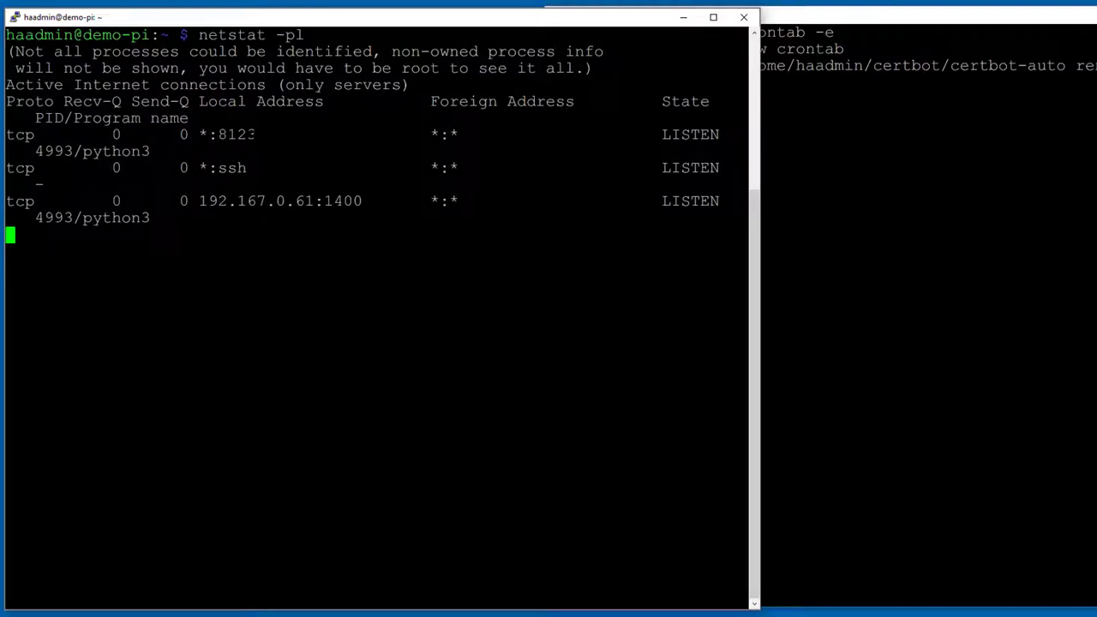
{"action": "double_click", "coordinate": [237, 135]}
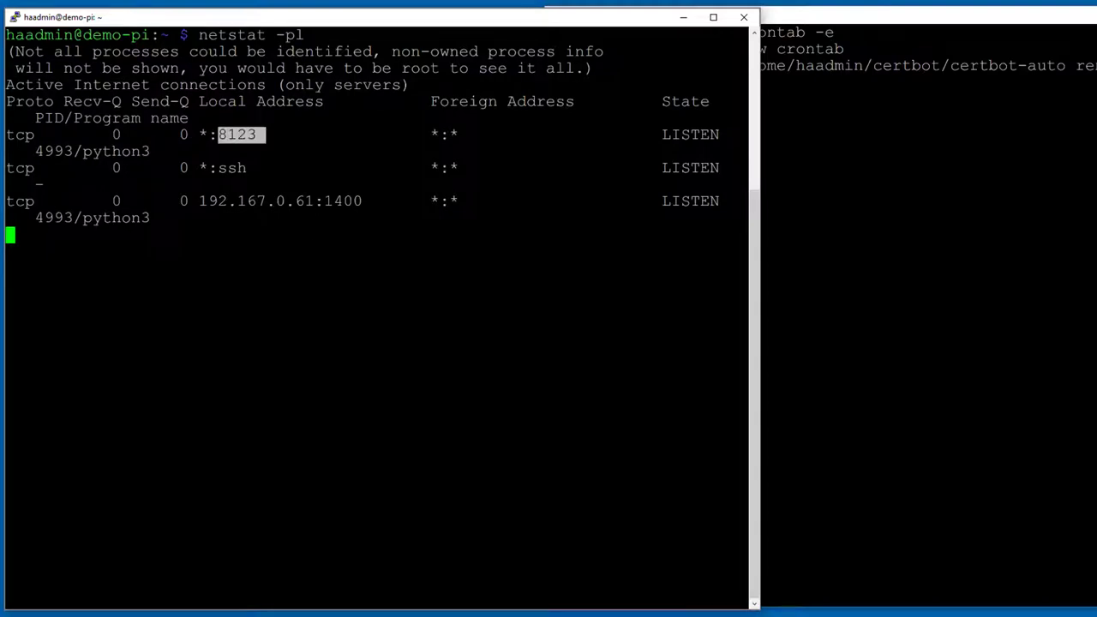
{"action": "double_click", "coordinate": [232, 168]}
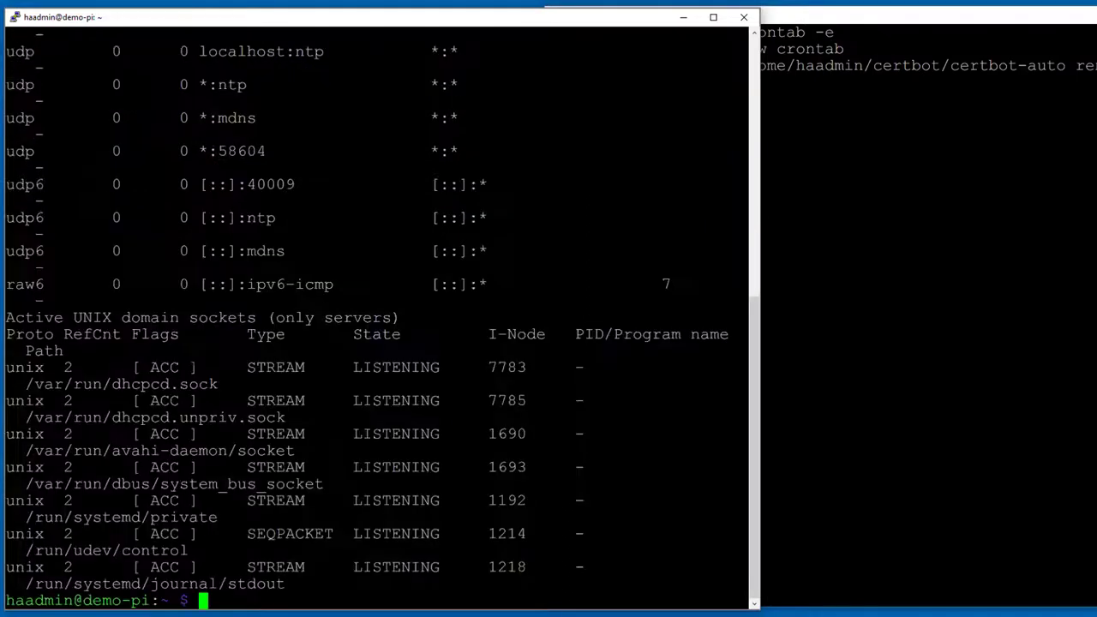
Step: Run netstat -pln to list listening ports with numeric addresses
{"action": "type", "text": "netstat -pl"}
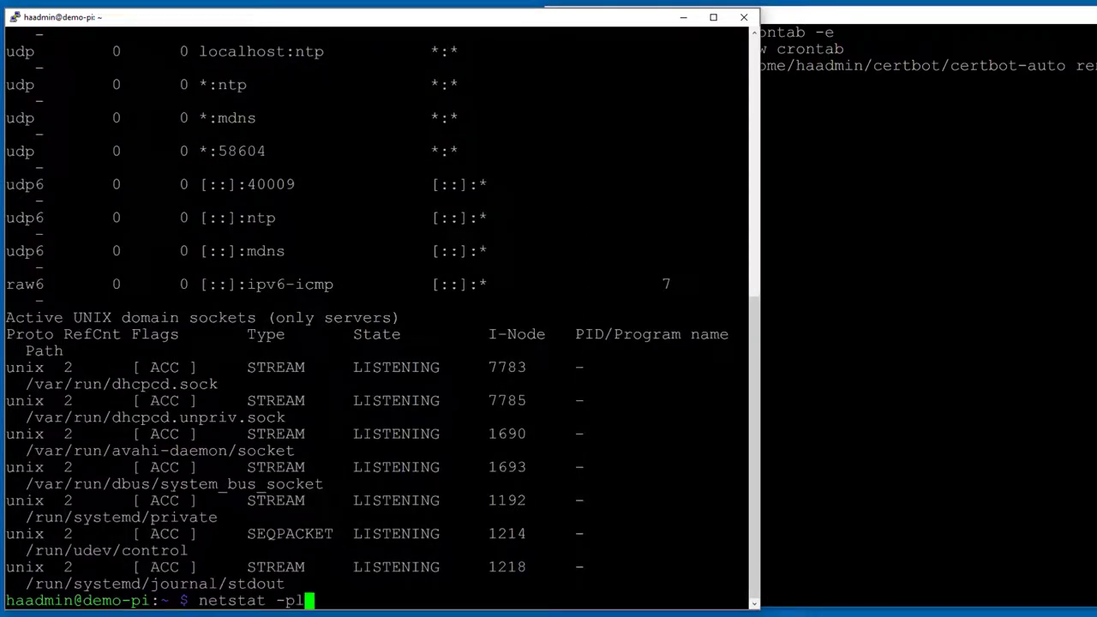
{"action": "type", "text": "n"}
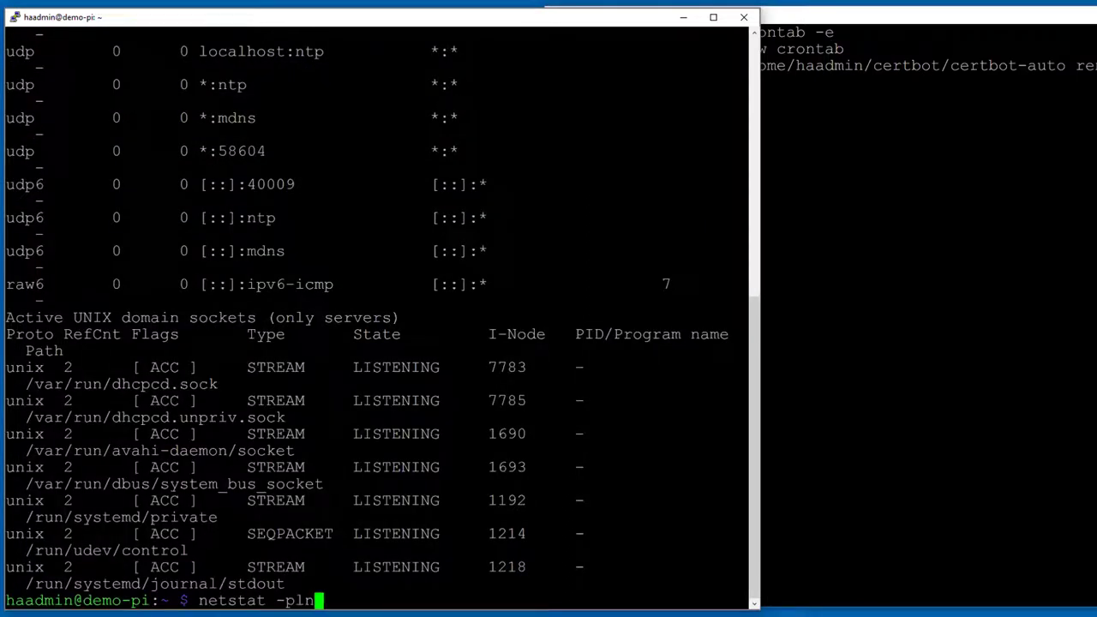
{"action": "key", "text": "Return"}
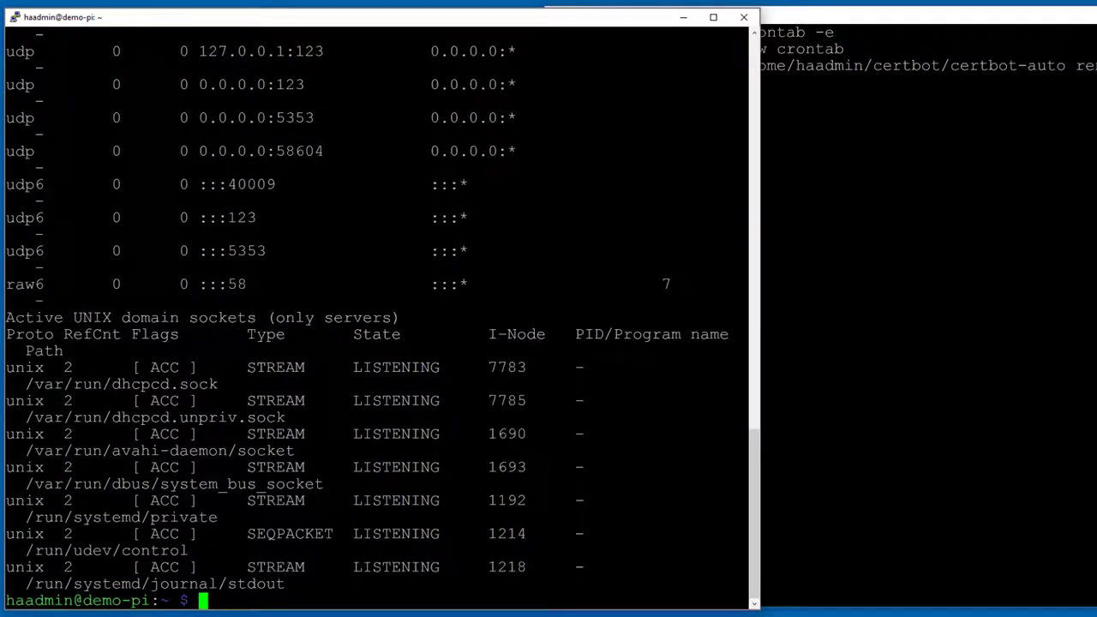
{"action": "scroll", "coordinate": [377, 308], "scroll_direction": "up", "scroll_amount": 15}
{"action": "scroll", "coordinate": [377, 308], "scroll_direction": "down", "scroll_amount": 20}
Step: Start the certbot-auto renew --dry-run in the right terminal
{"action": "key", "text": "alt+Tab"}
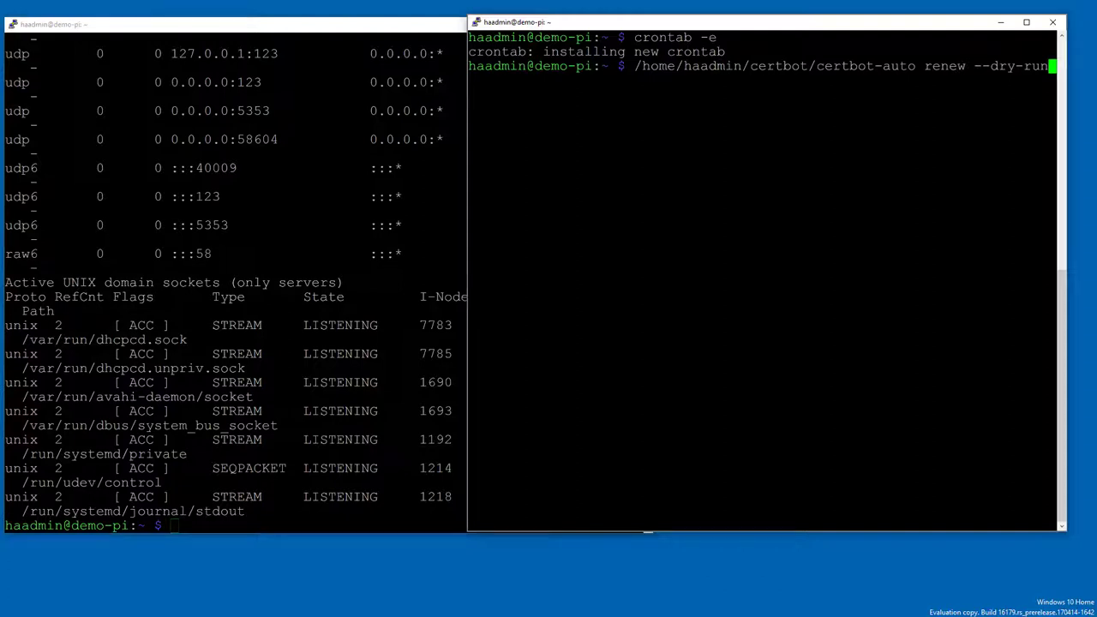
{"action": "key", "text": "Return"}
{"action": "key", "text": "alt+Tab"}
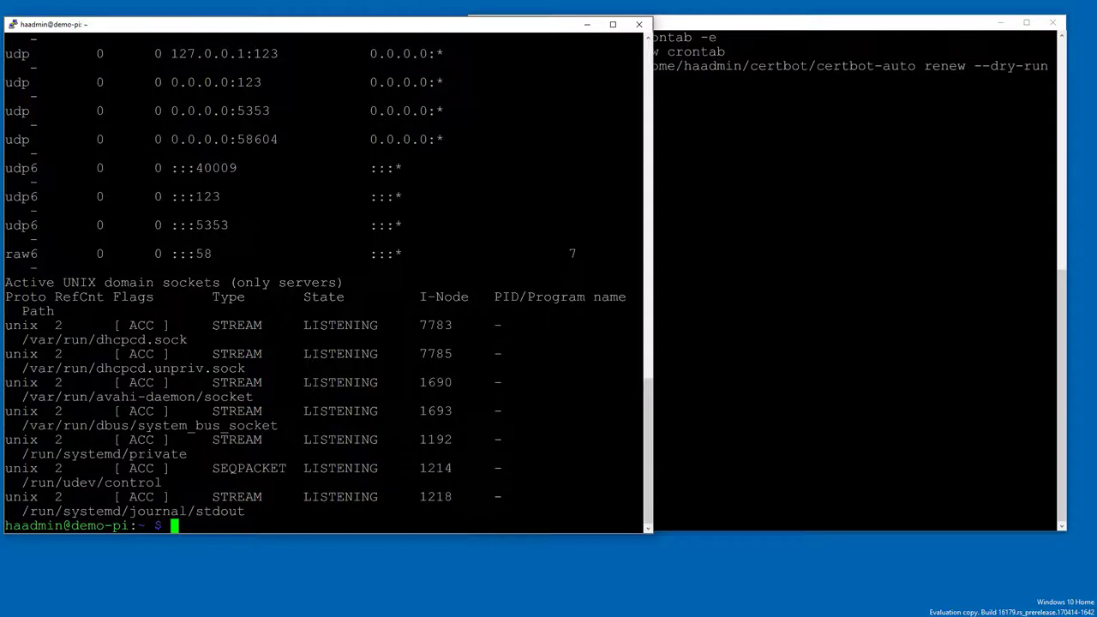
{"action": "key", "text": "alt+Tab"}
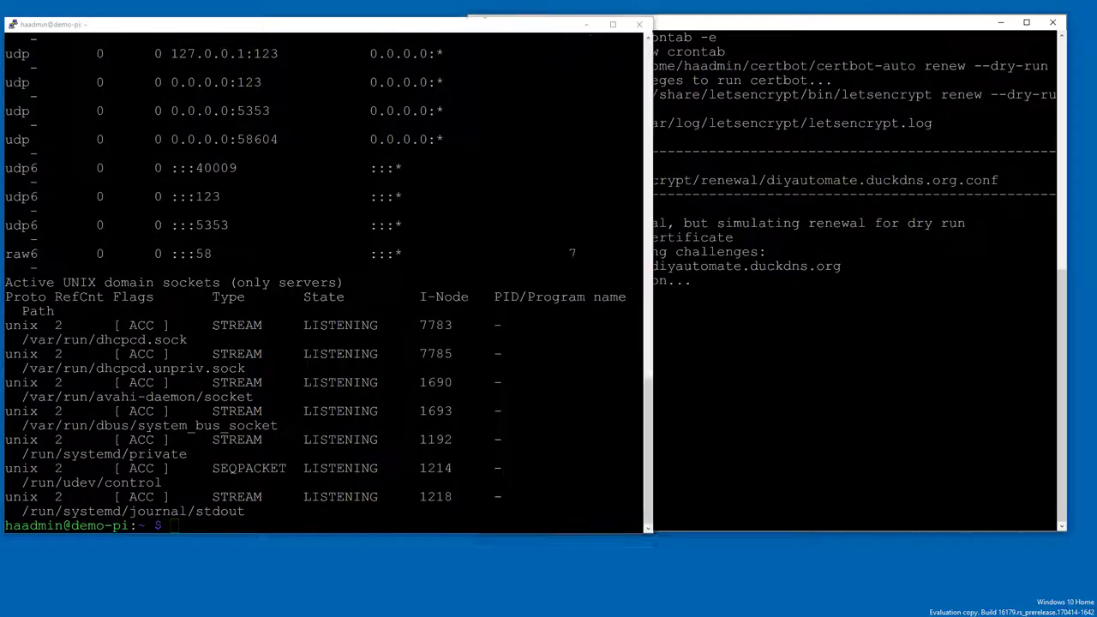
Step: Rerun netstat -pln in the left terminal and mark the port 80 listener
{"action": "key", "text": "Up"}
{"action": "key", "text": "Down"}
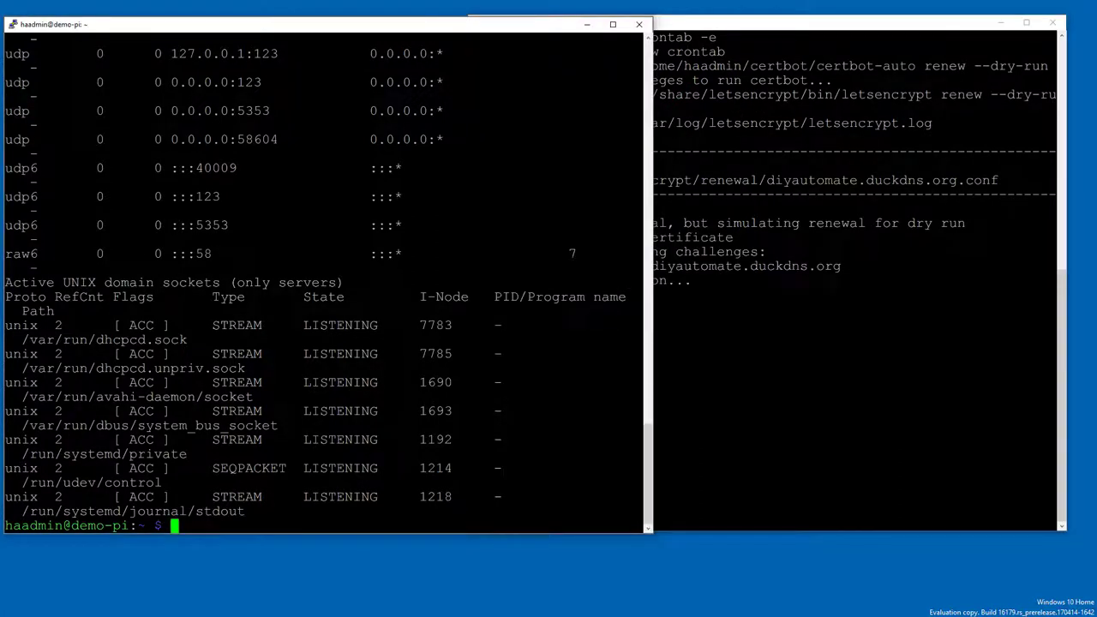
{"action": "key", "text": "Up"}
{"action": "key", "text": "Return"}
{"action": "scroll", "coordinate": [326, 275], "scroll_direction": "up", "scroll_amount": 8}
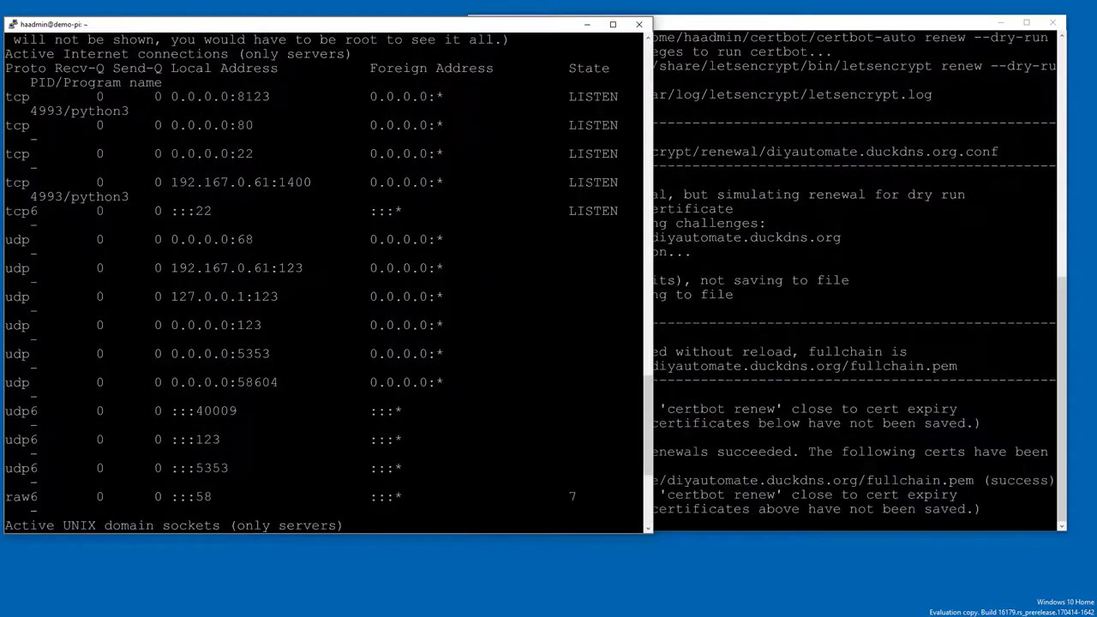
{"action": "left_click_drag", "start_coordinate": [261, 125], "coordinate": [24, 125]}
Step: Check the dry-run progress and scroll through the current port listing
{"action": "left_click", "coordinate": [648, 527]}
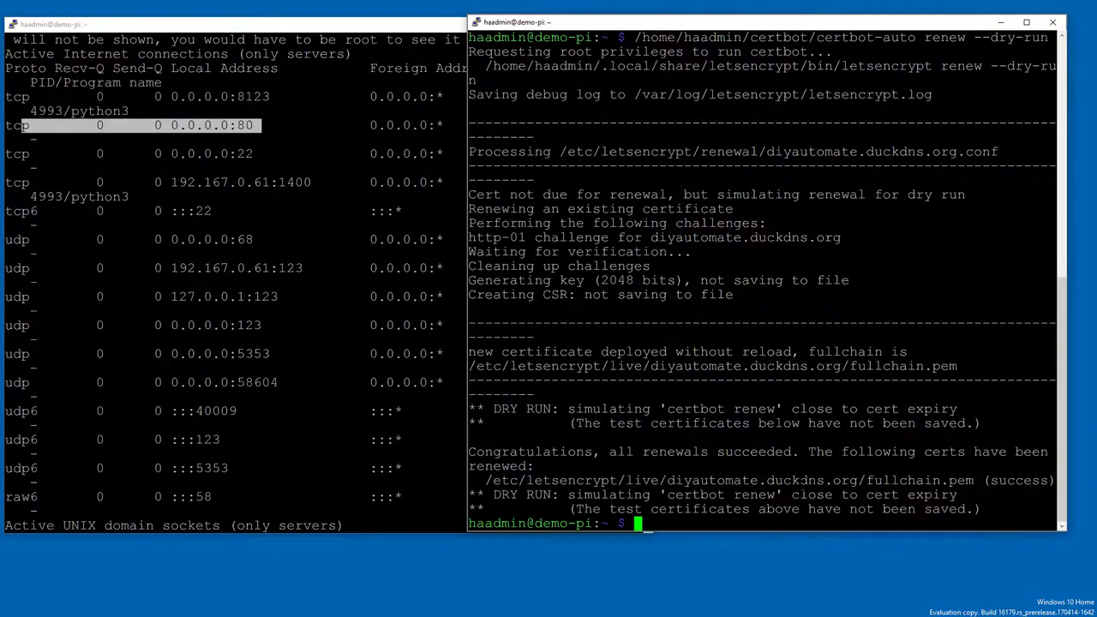
{"action": "left_click", "coordinate": [429, 506]}
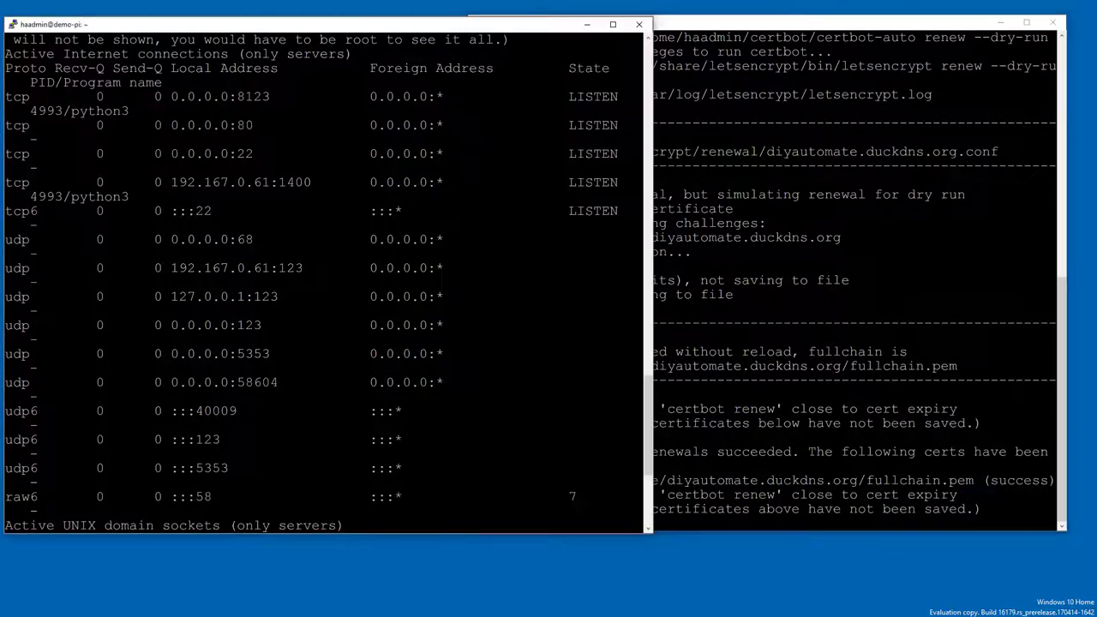
{"action": "key", "text": "Up"}
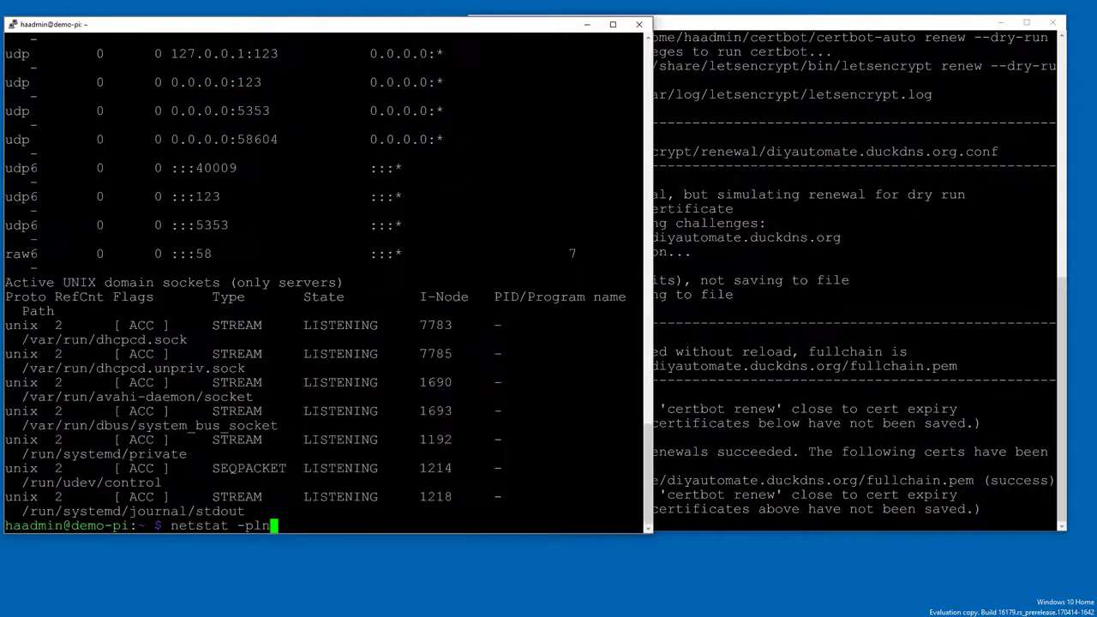
{"action": "key", "text": "Down"}
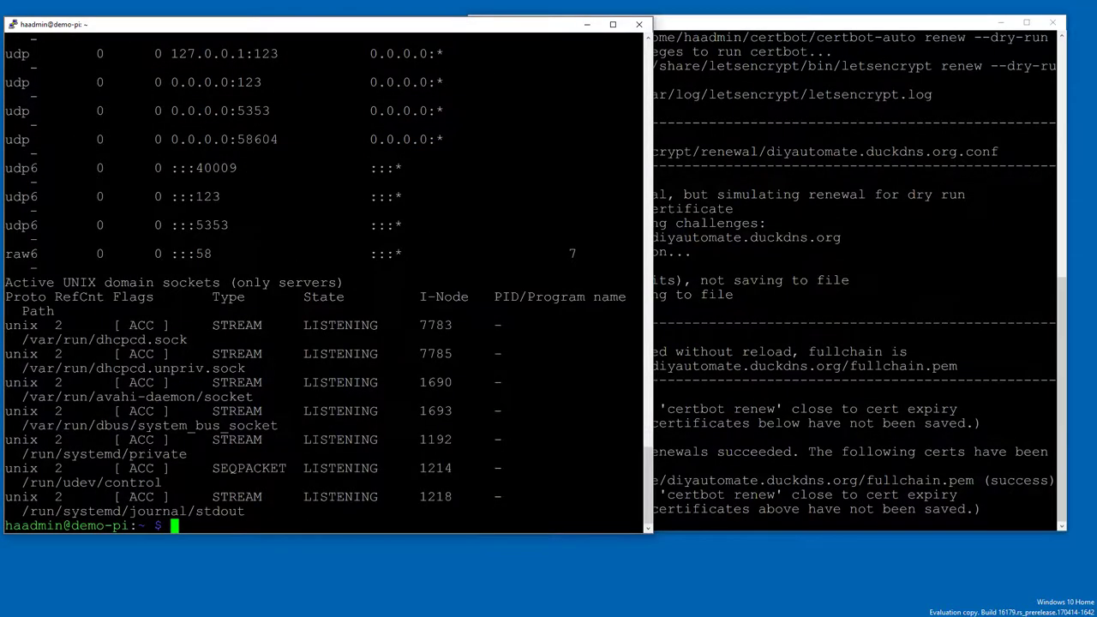
{"action": "scroll", "coordinate": [326, 274], "scroll_direction": "up", "scroll_amount": 15}
{"action": "scroll", "coordinate": [326, 274], "scroll_direction": "down", "scroll_amount": 15}
{"action": "scroll", "coordinate": [325, 274], "scroll_direction": "up", "scroll_amount": 6}
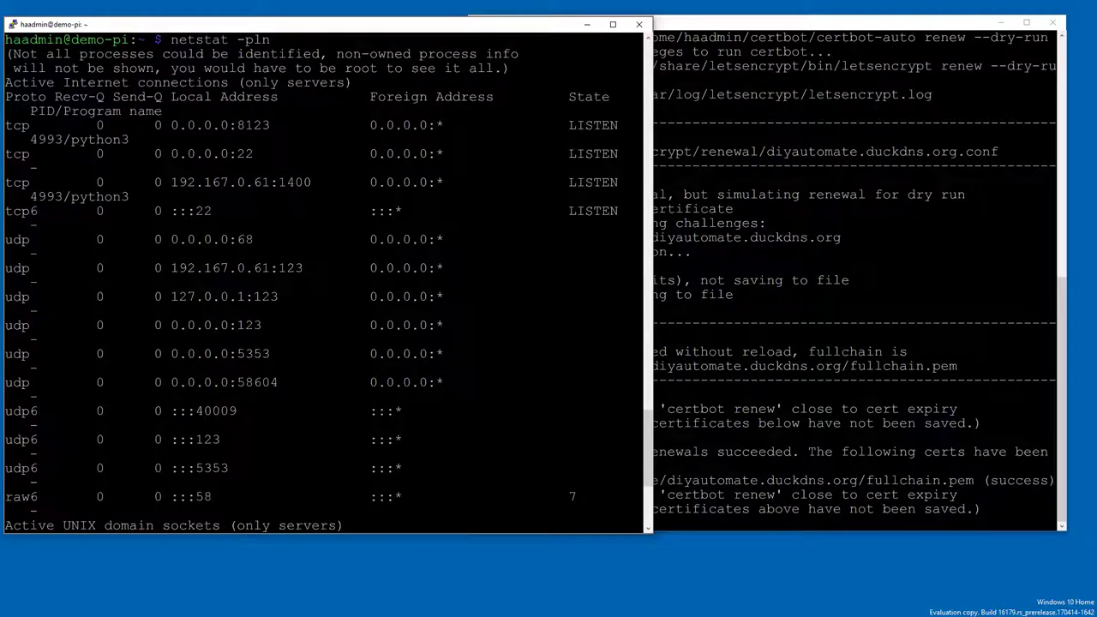
{"action": "scroll", "coordinate": [326, 274], "scroll_direction": "down", "scroll_amount": 6}
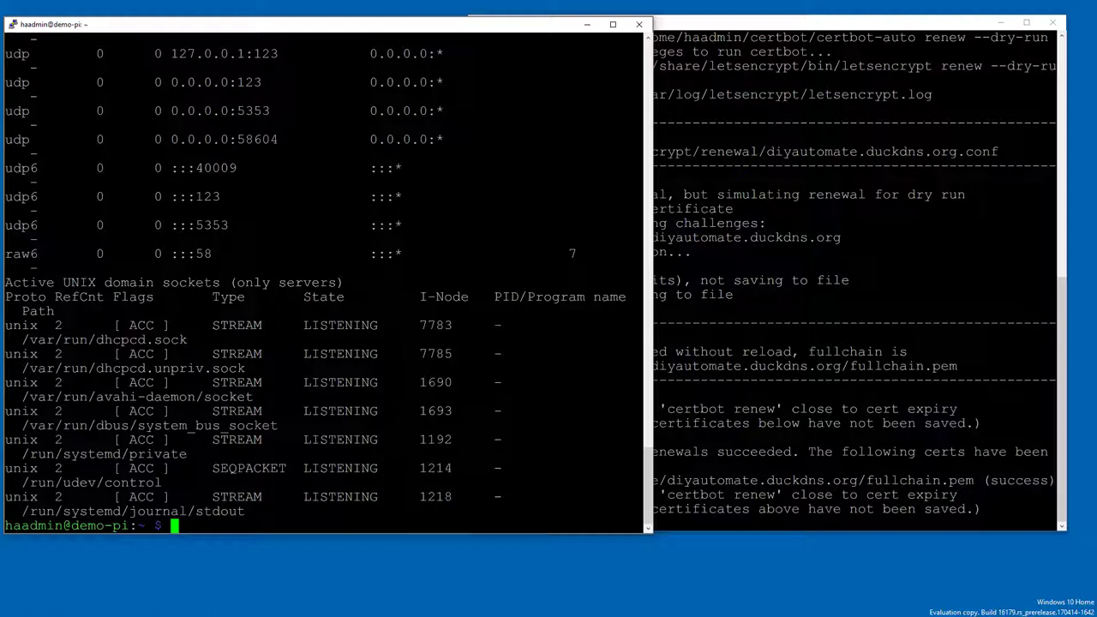
Step: Review the Let's Encrypt fullchain.pem and privkey paths under http:, then save configuration.yaml to upload it
{"action": "left_click", "coordinate": [586, 27]}
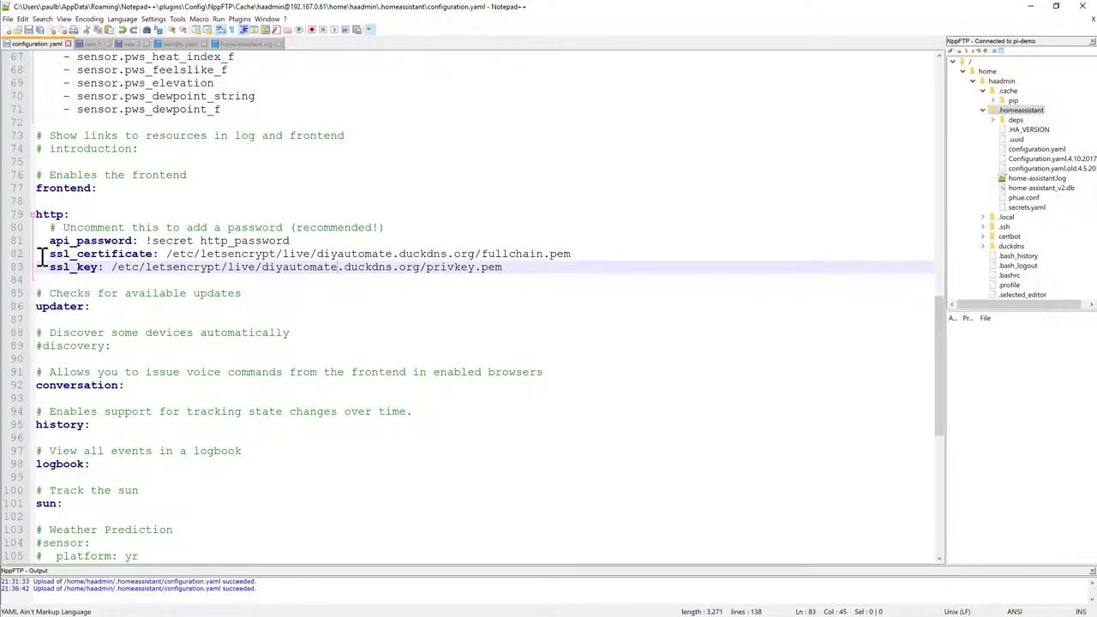
{"action": "left_click_drag", "start_coordinate": [49, 255], "coordinate": [157, 257]}
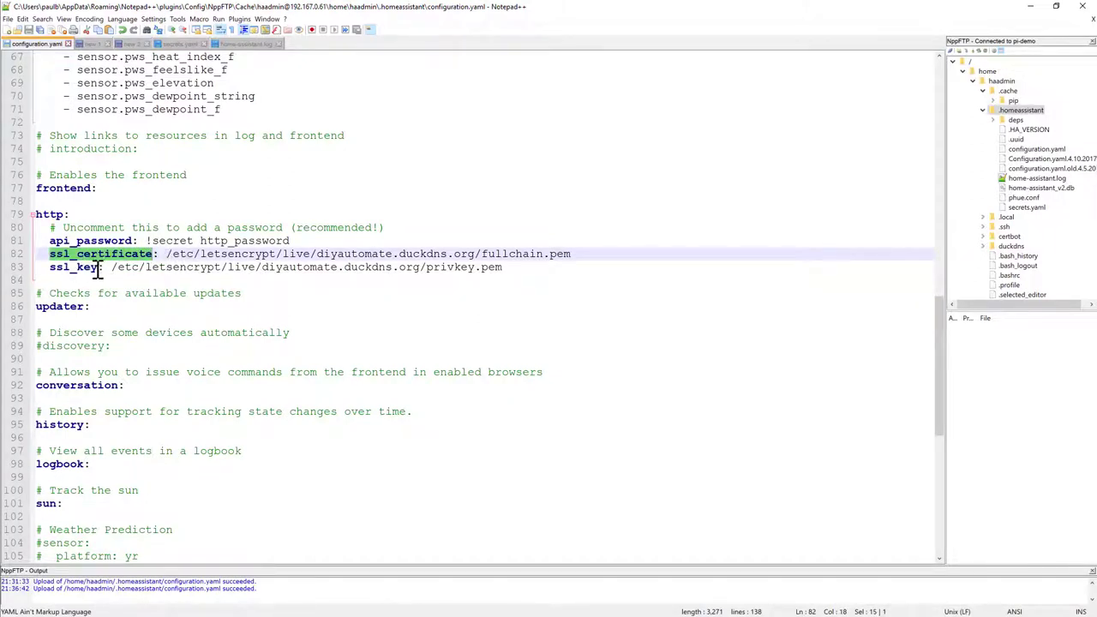
{"action": "left_click_drag", "start_coordinate": [167, 255], "coordinate": [196, 258]}
{"action": "left_click_drag", "start_coordinate": [317, 254], "coordinate": [477, 254]}
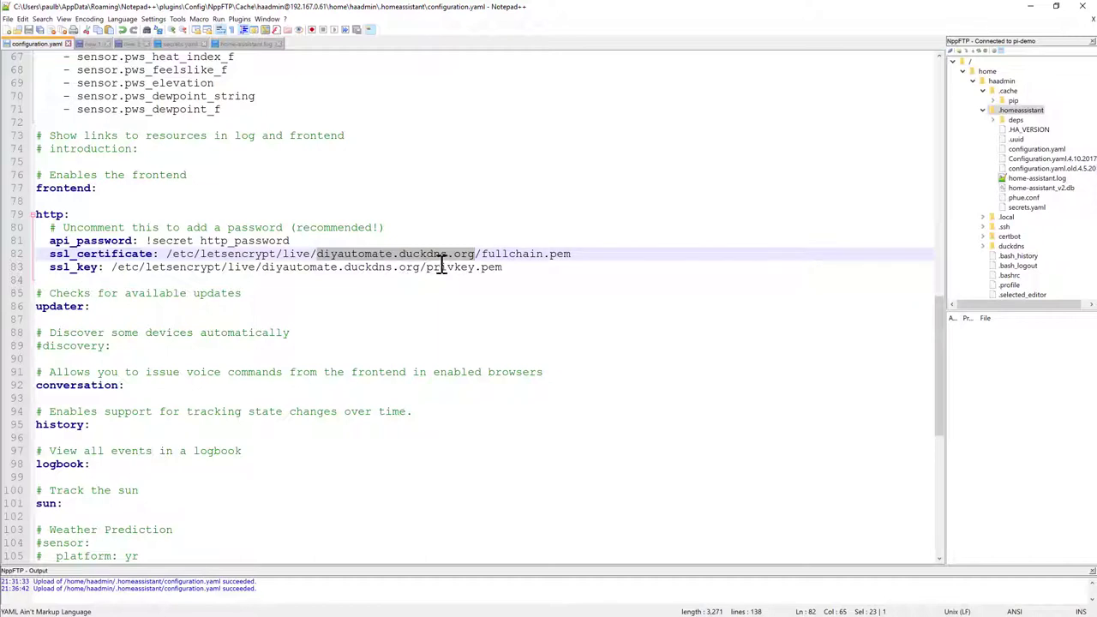
{"action": "left_click_drag", "start_coordinate": [426, 267], "coordinate": [497, 271]}
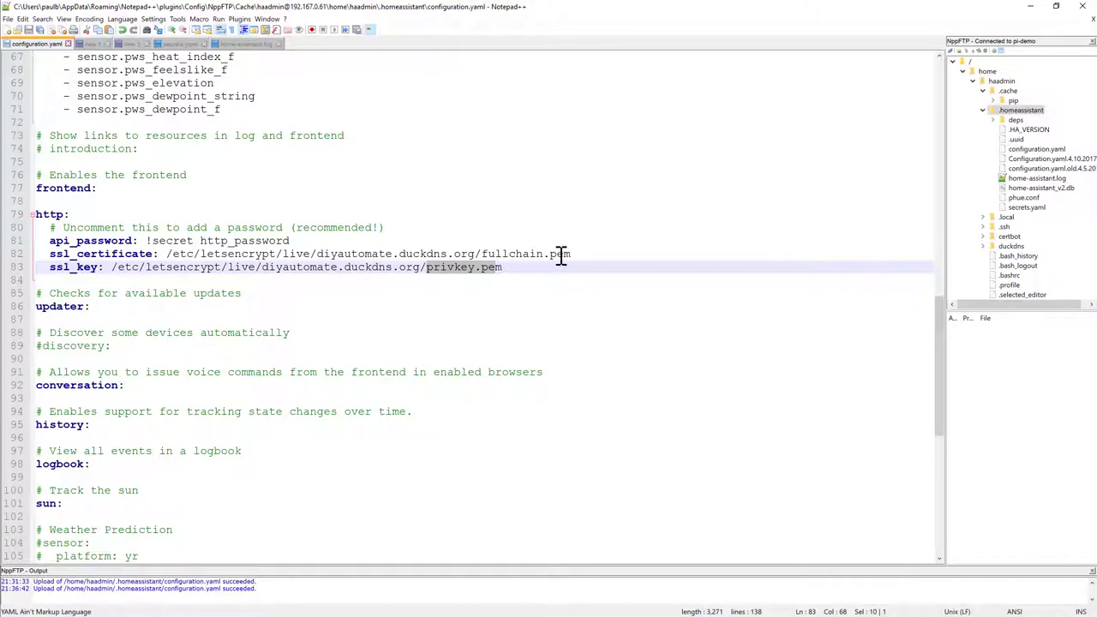
{"action": "left_click_drag", "start_coordinate": [570, 255], "coordinate": [298, 254]}
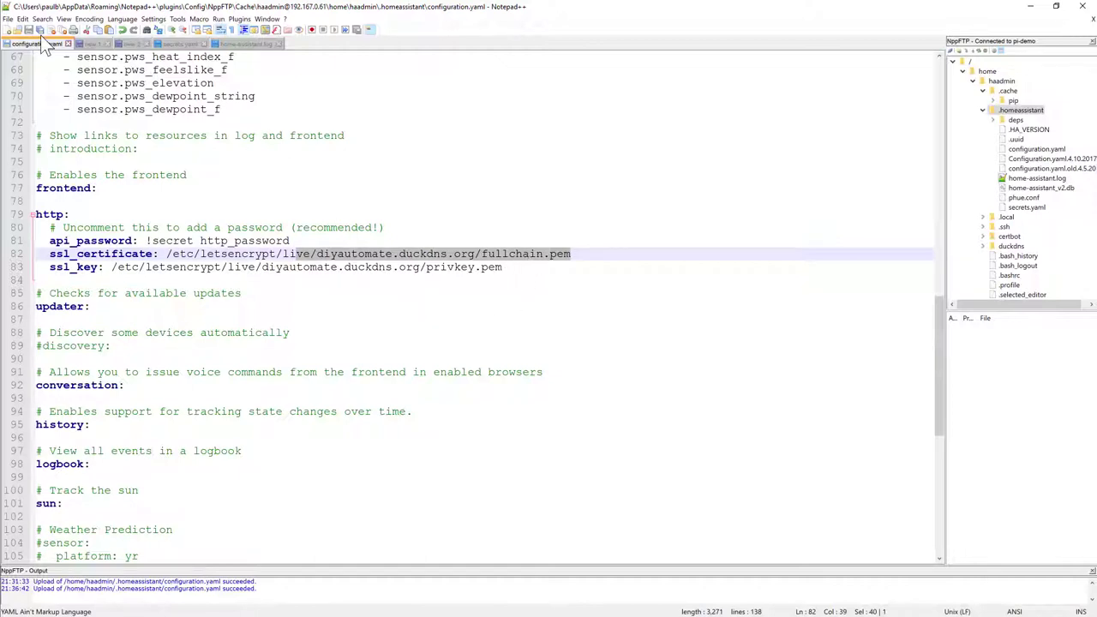
{"action": "left_click", "coordinate": [540, 266]}
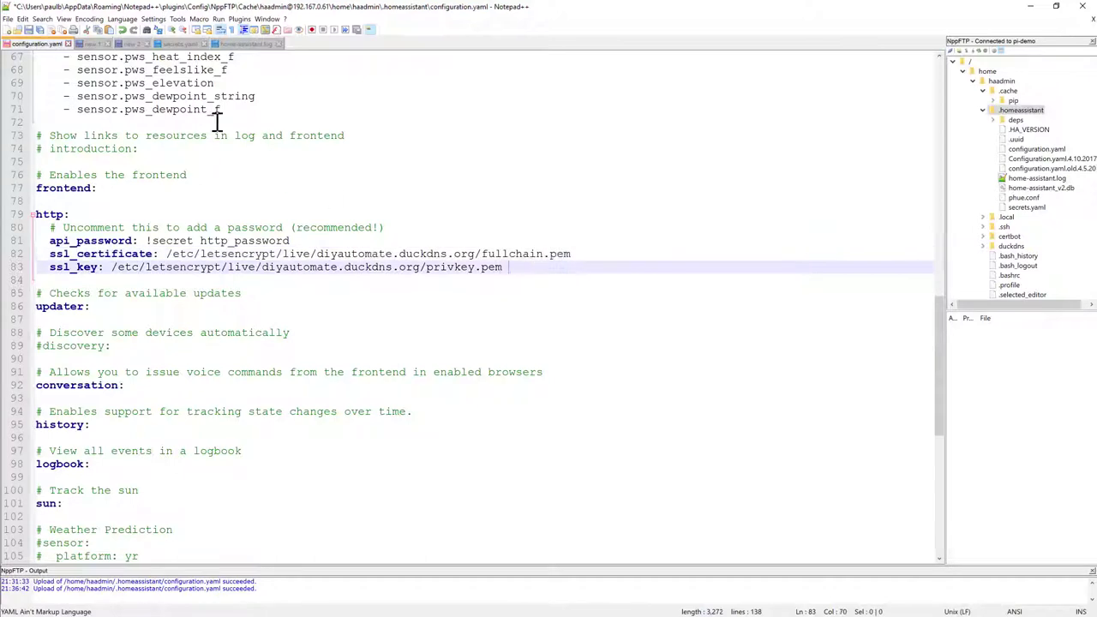
{"action": "left_click", "coordinate": [28, 31]}
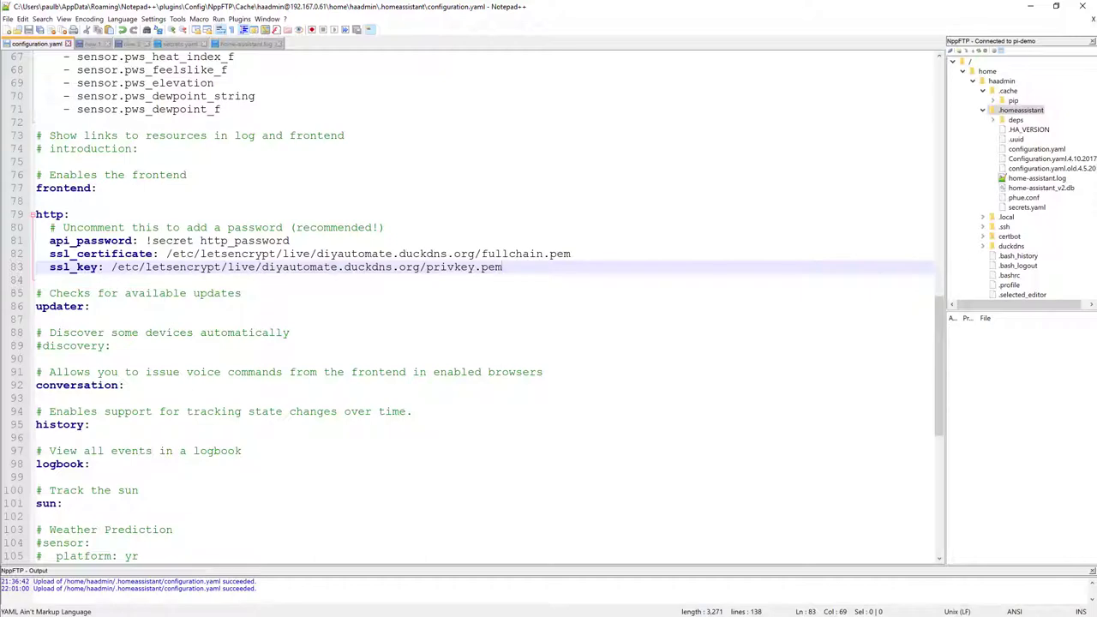
Step: Type clear at the terminal prompt and step through the command history
{"action": "key", "text": "alt+Tab"}
{"action": "type", "text": "clear"}
{"action": "key", "text": "Up"}
{"action": "key", "text": "Up"}
{"action": "key", "text": "Down"}
{"action": "key", "text": "Down"}
{"action": "key", "text": "Up"}
{"action": "key", "text": "Up"}
{"action": "key", "text": "Up"}
{"action": "key", "text": "Down"}
{"action": "key", "text": "Down"}
{"action": "key", "text": "Down"}
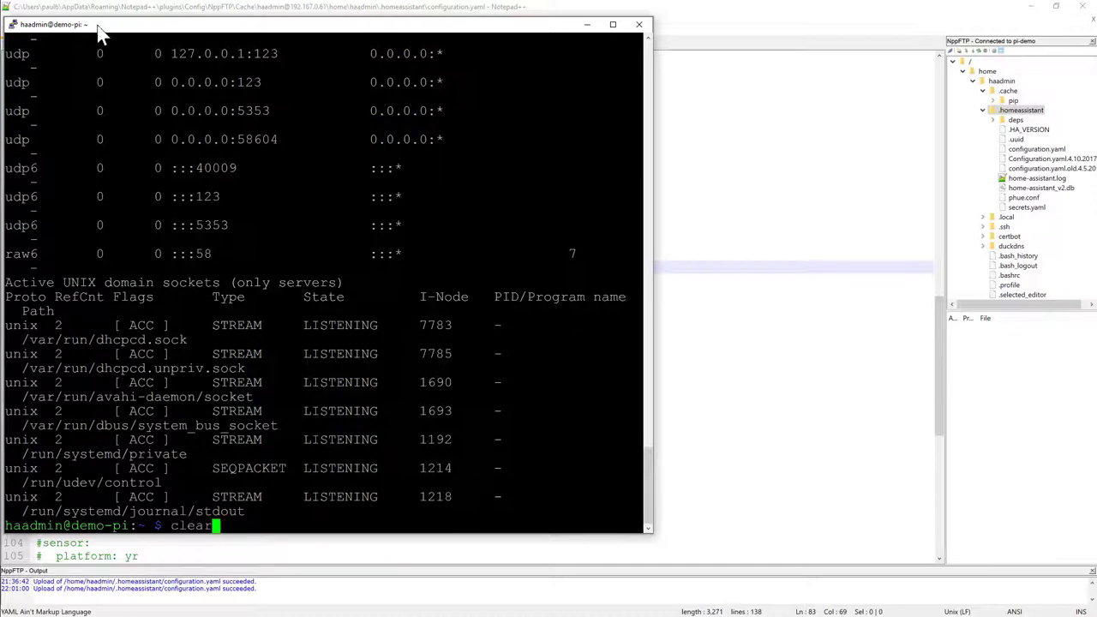
Step: Run hass --script check_config, restart hass.service, and return to configuration.yaml in Notepad++
{"action": "key", "text": "alt+Tab"}
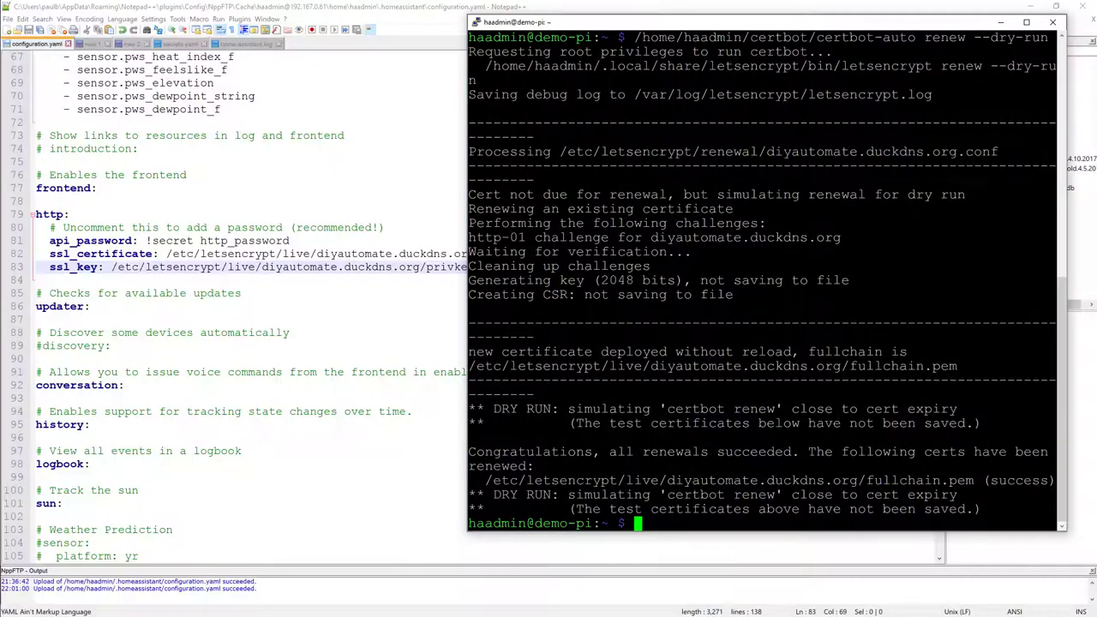
{"action": "key", "text": "Up"}
{"action": "key", "text": "Up"}
{"action": "key", "text": "Up"}
{"action": "key", "text": "Up"}
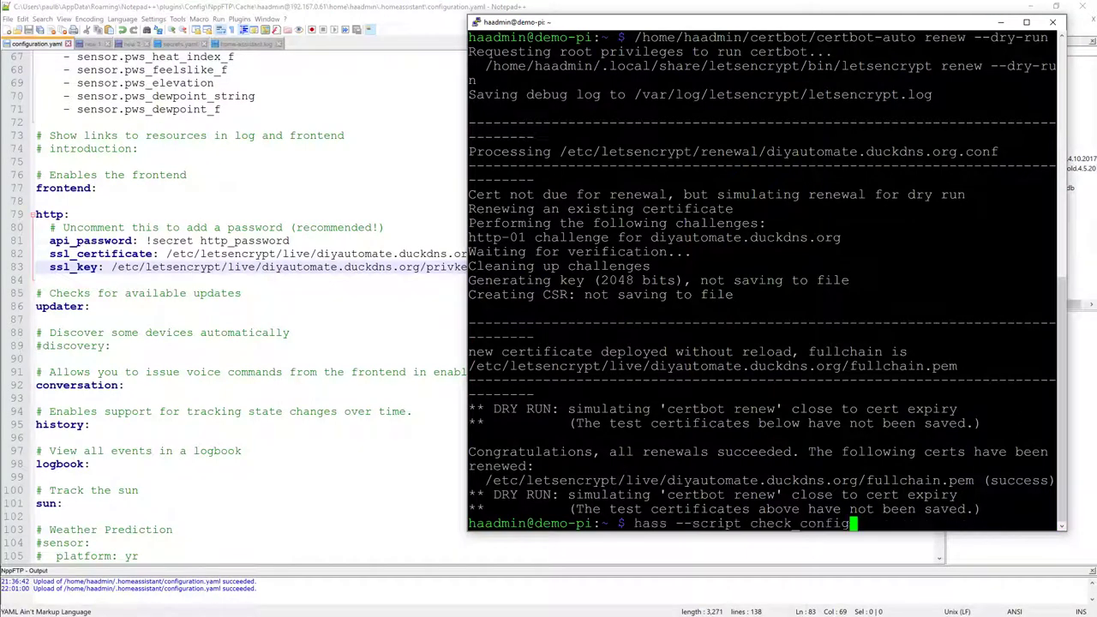
{"action": "key", "text": "Return"}
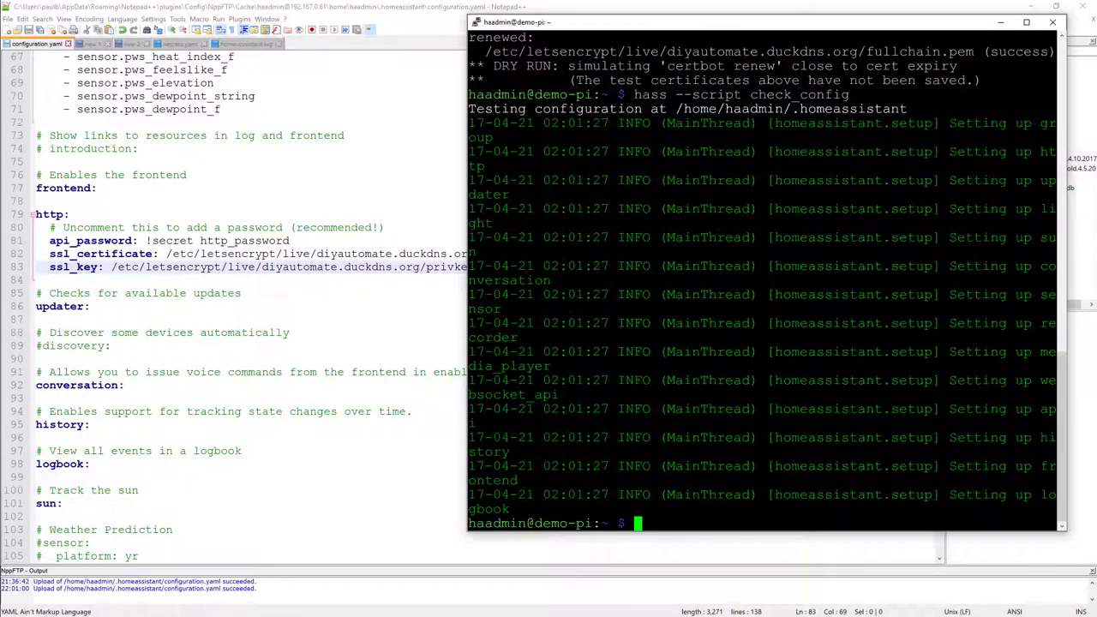
{"action": "key", "text": "Up"}
{"action": "key", "text": "Up"}
{"action": "key", "text": "Up"}
{"action": "key", "text": "Up"}
{"action": "key", "text": "Up"}
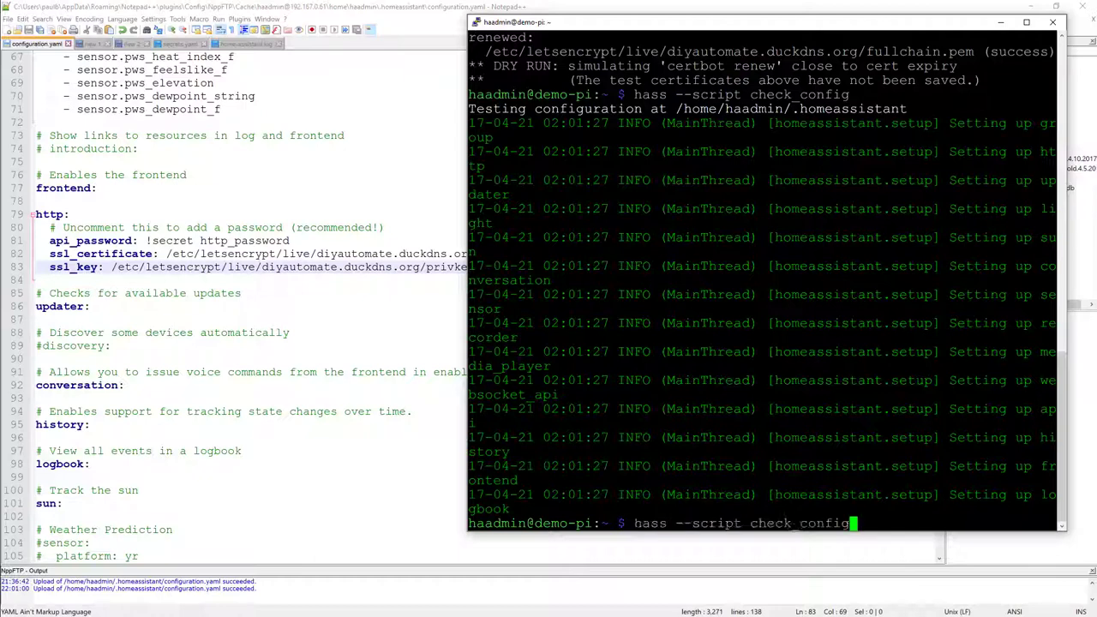
{"action": "key", "text": "Return"}
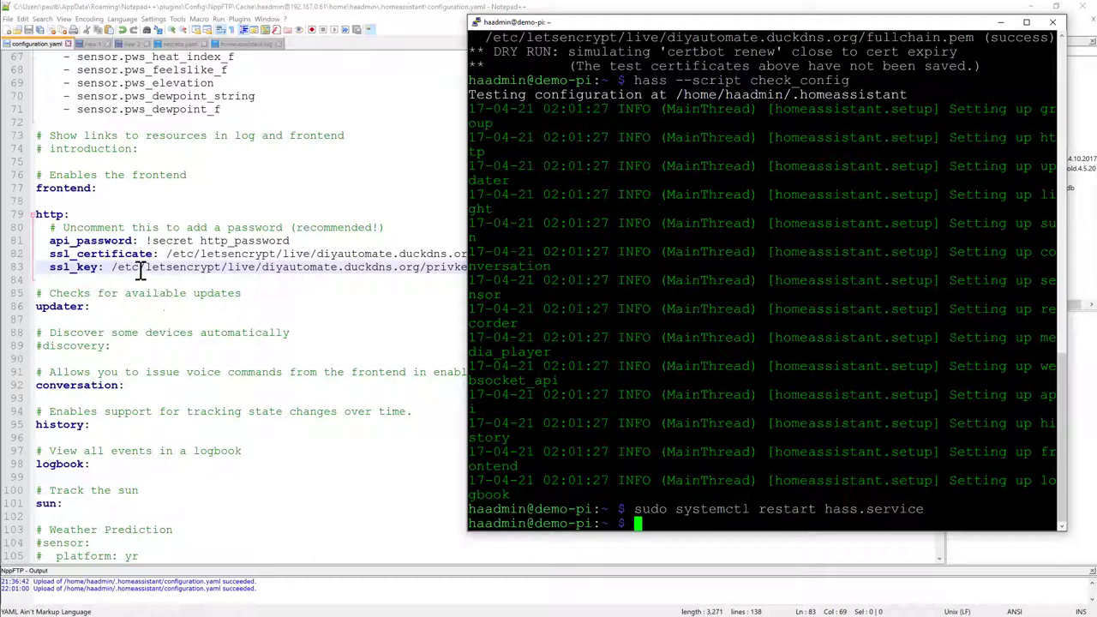
{"action": "left_click", "coordinate": [434, 292]}
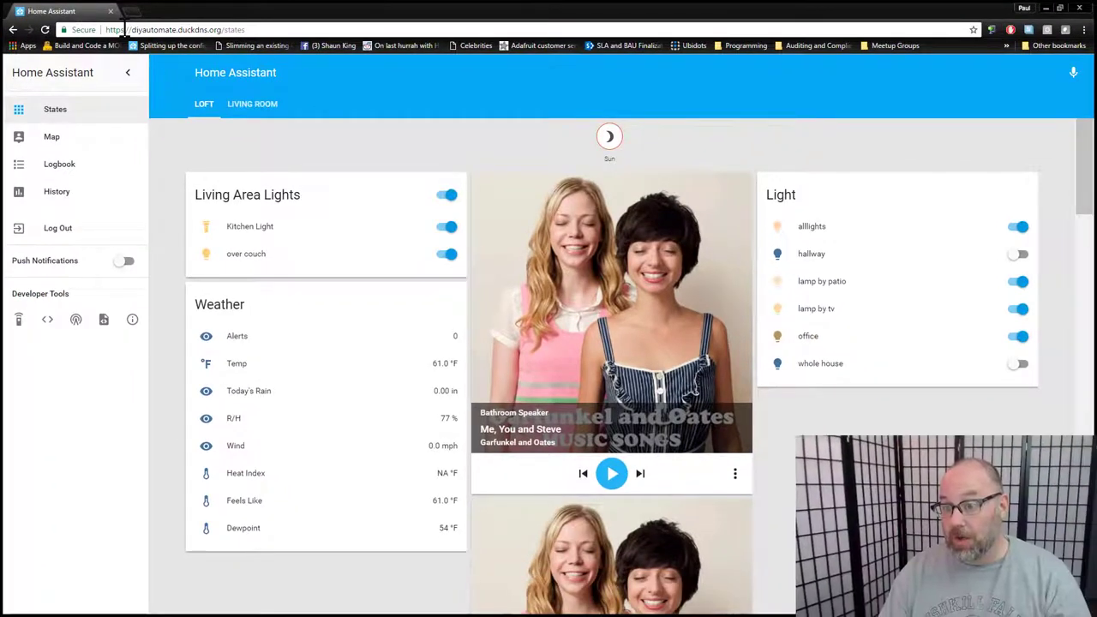
{"action": "left_click", "coordinate": [123, 31]}
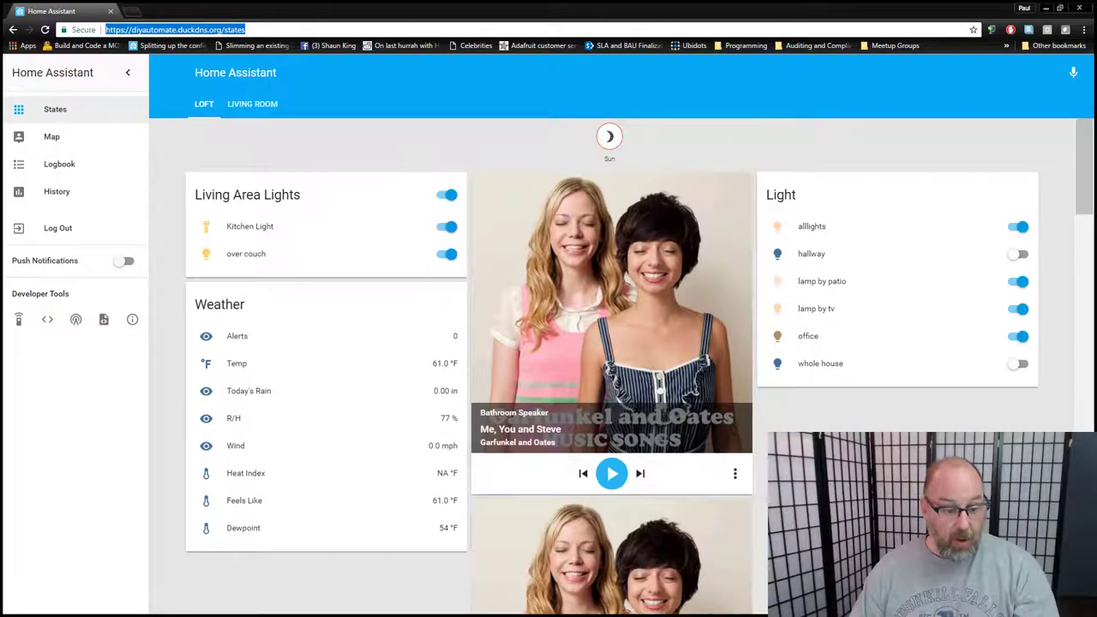
{"action": "key", "text": "alt+Tab"}
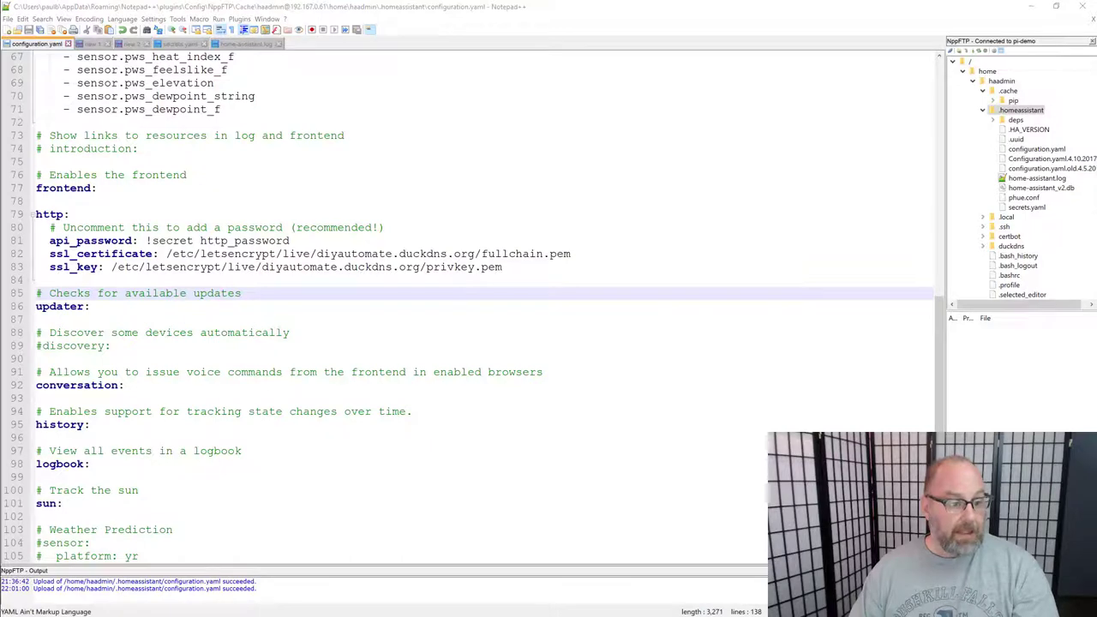
Step: Add 'ip_ban_enabled: True' and 'login_attempts_threshold: 5' below ssl_key, then save with Ctrl+S
{"action": "left_click", "coordinate": [140, 270]}
{"action": "left_click", "coordinate": [531, 272]}
{"action": "key", "text": "Return"}
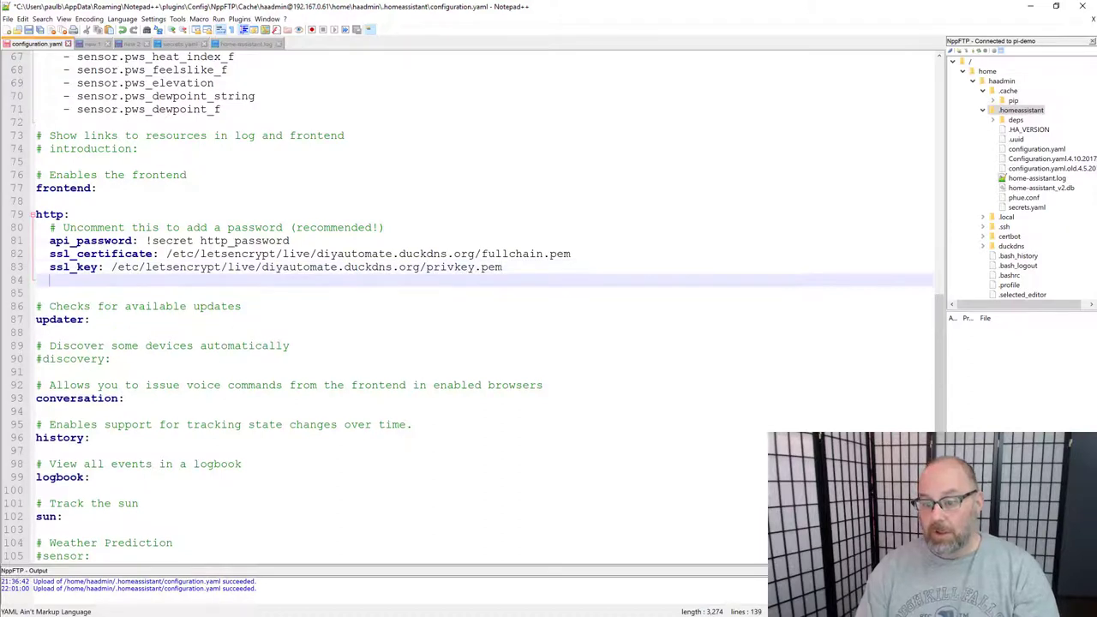
{"action": "type", "text": "ip_"}
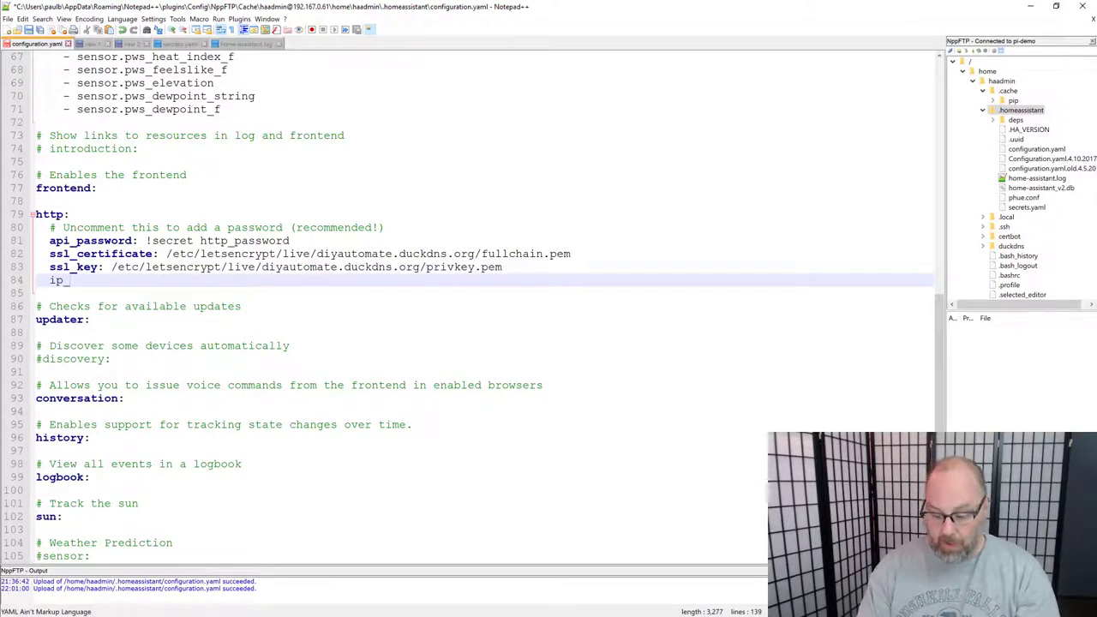
{"action": "type", "text": "ban_en"}
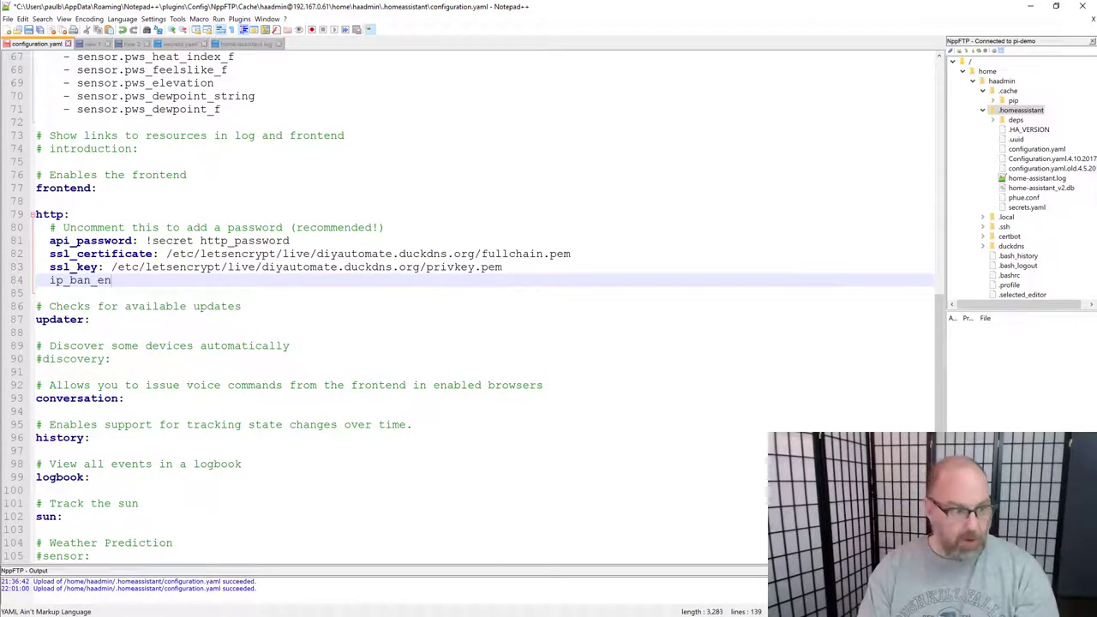
{"action": "type", "text": "abled: "}
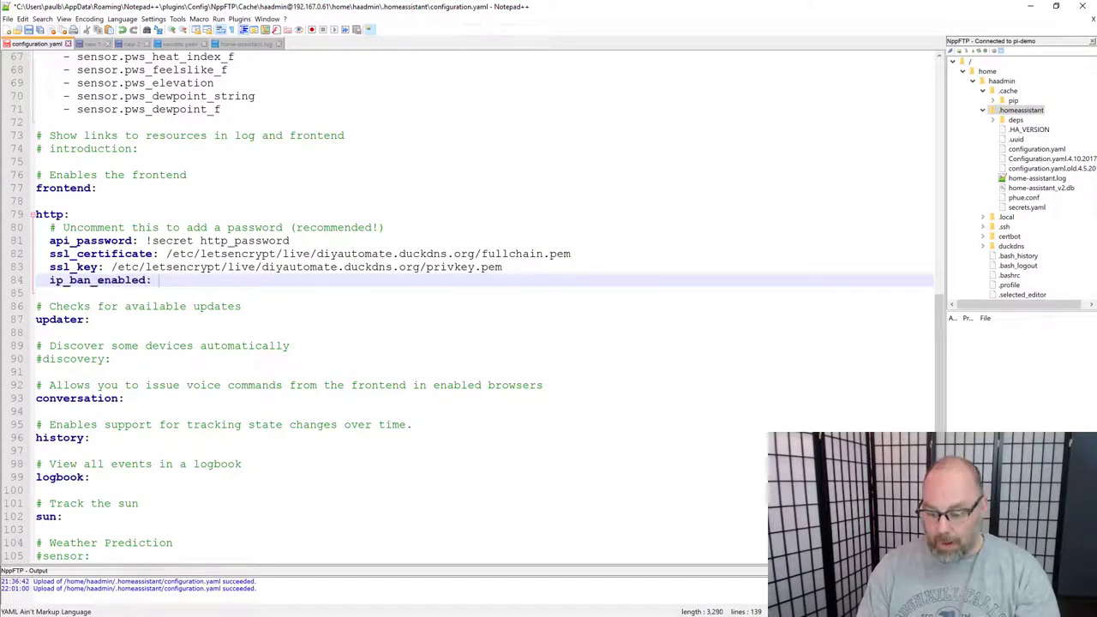
{"action": "type", "text": "True"}
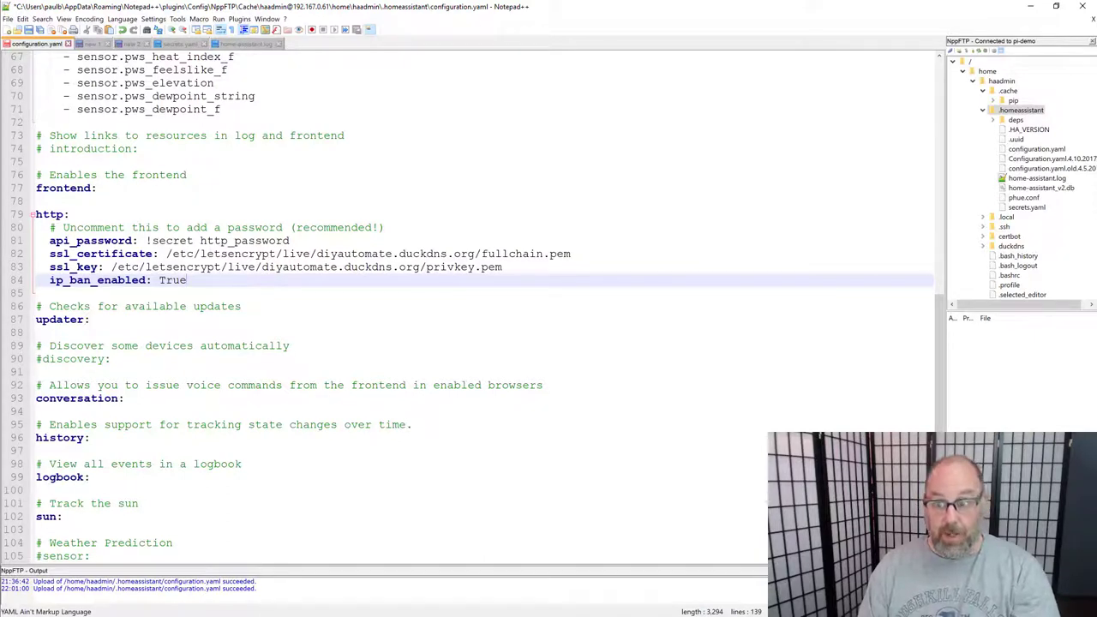
{"action": "key", "text": "Return"}
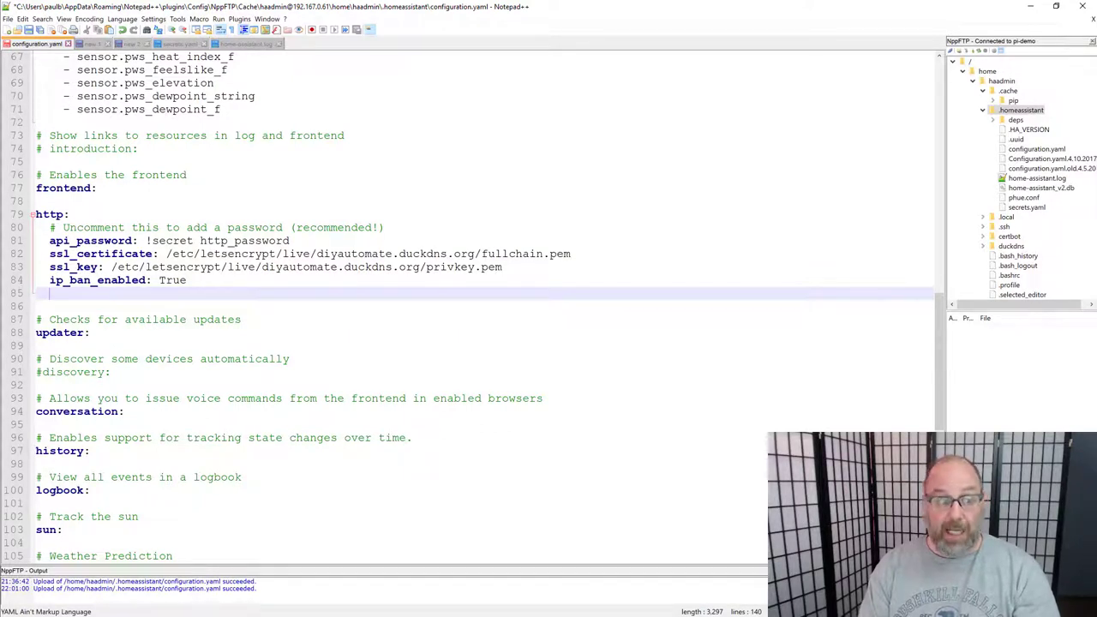
{"action": "type", "text": "logi"}
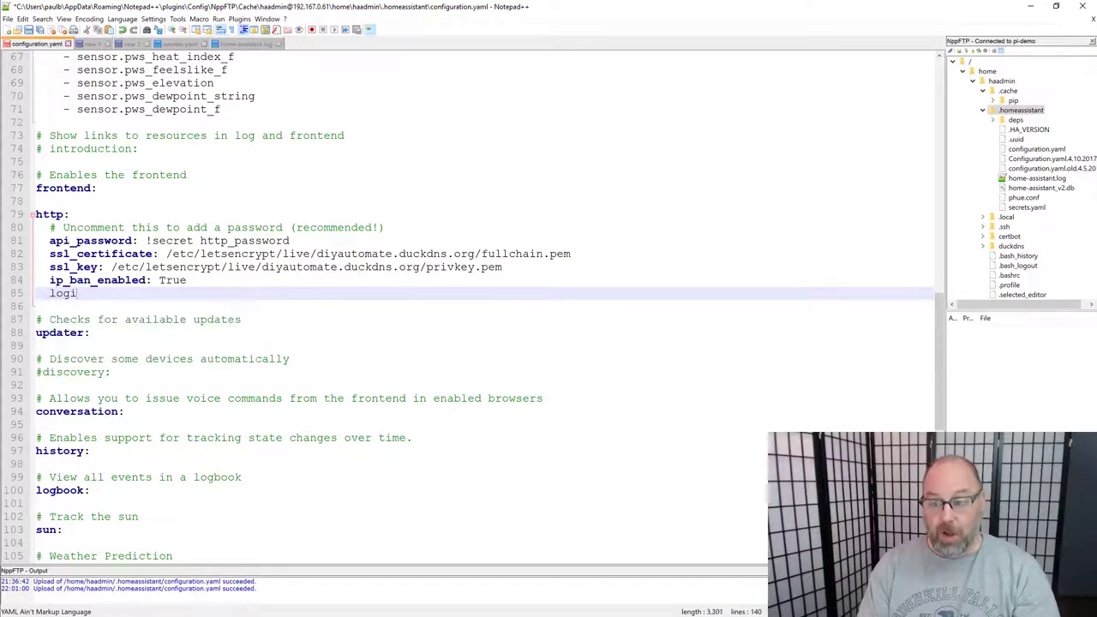
{"action": "type", "text": "n_attem"}
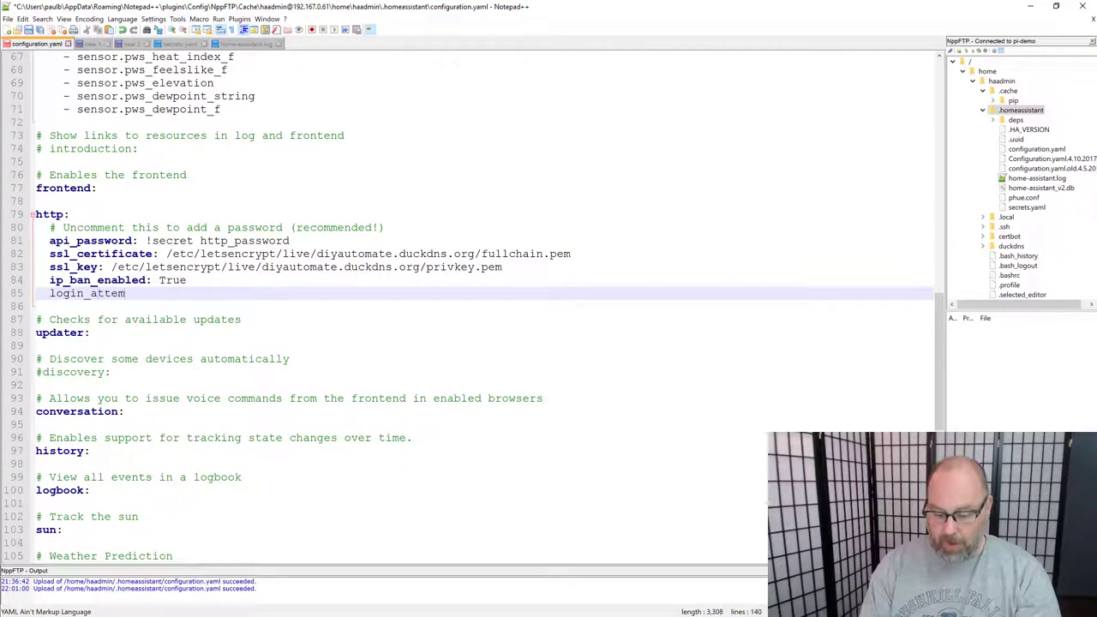
{"action": "type", "text": "pts_threshold"}
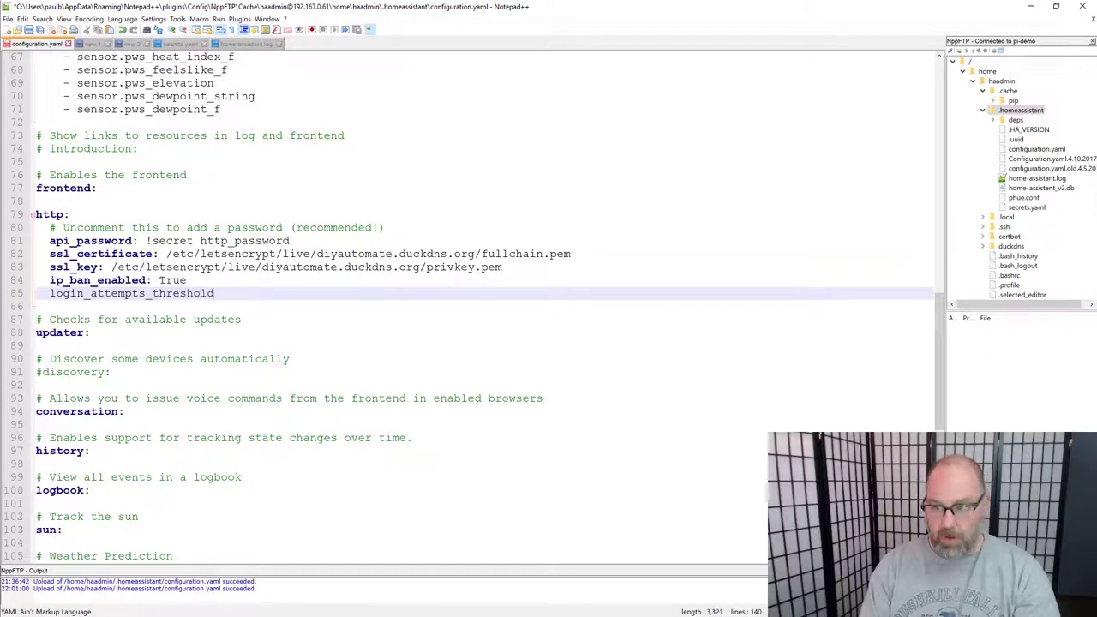
{"action": "type", "text": ":"}
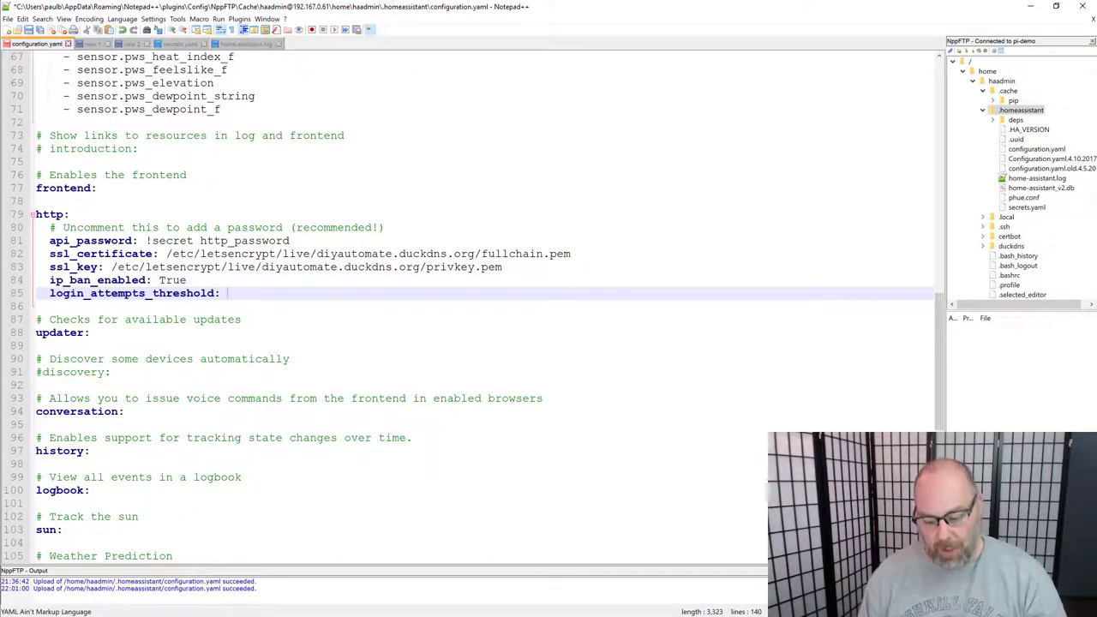
{"action": "type", "text": "5"}
{"action": "key", "text": "Return"}
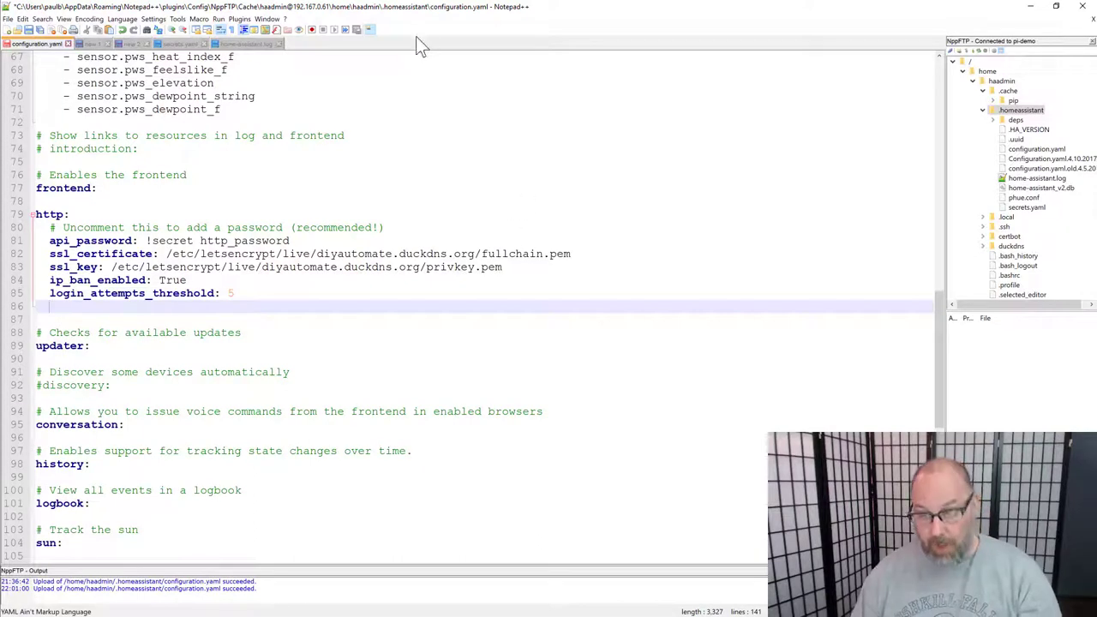
{"action": "key", "text": "ctrl+s"}
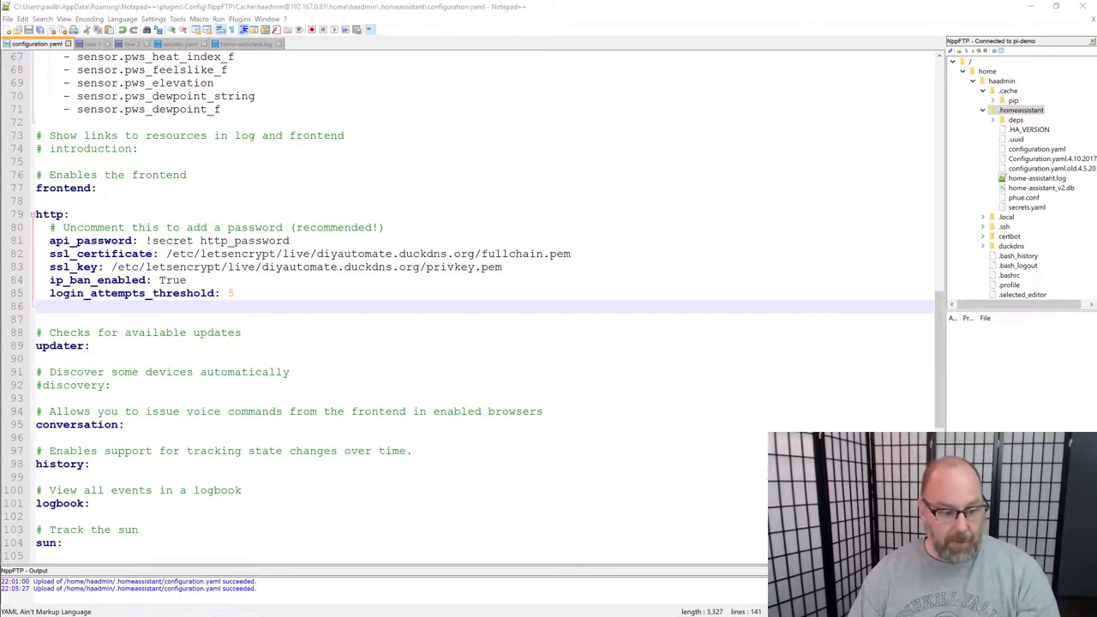
Step: Rerun hass --script check_config, then sudo systemctl restart hass.service from history
{"action": "key", "text": "alt+Tab"}
{"action": "key", "text": "Up"}
{"action": "key", "text": "Up"}
{"action": "key", "text": "Return"}
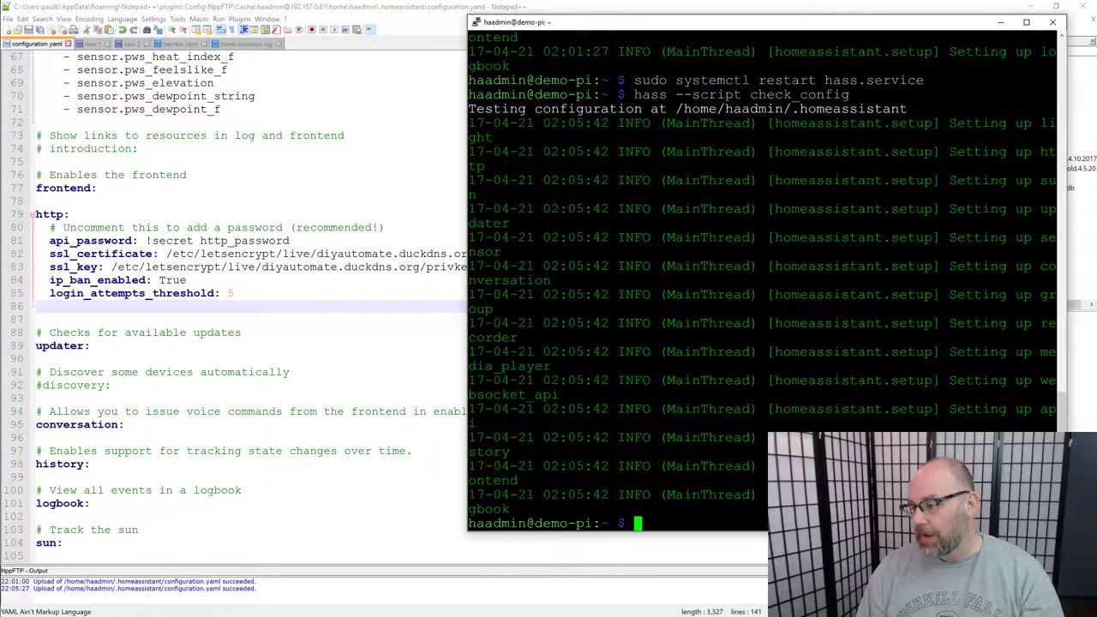
{"action": "key", "text": "Up"}
{"action": "key", "text": "Up"}
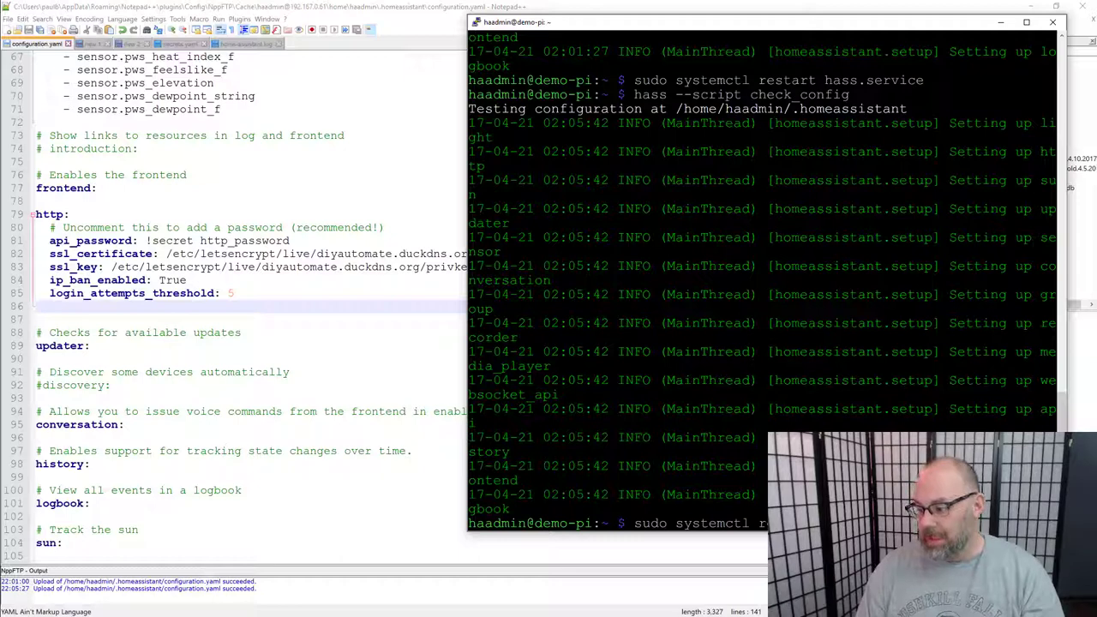
{"action": "key", "text": "Return"}
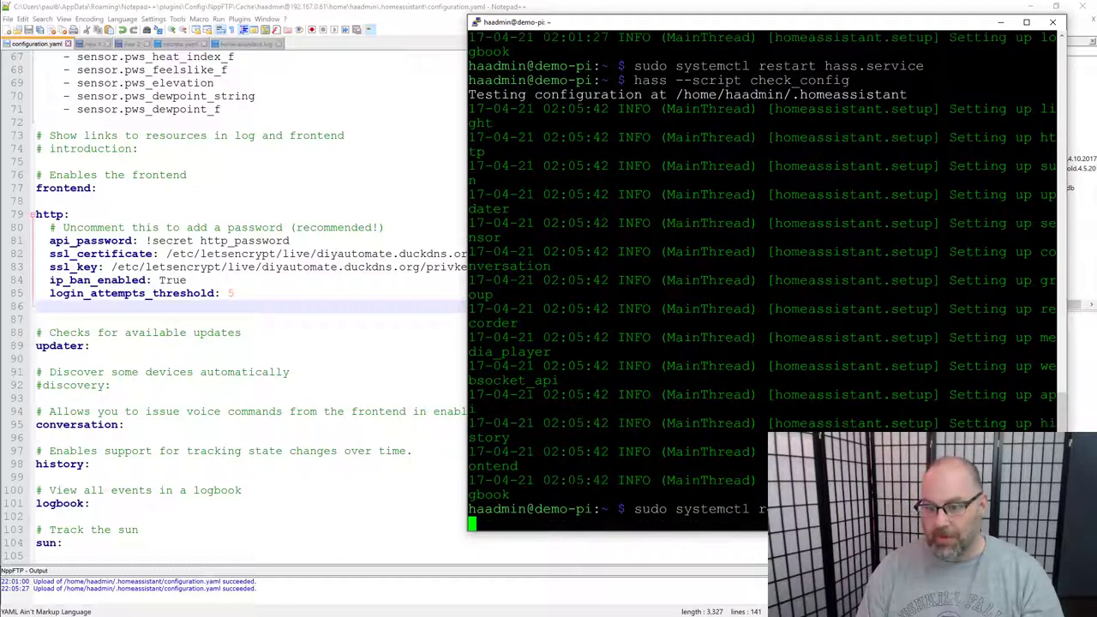